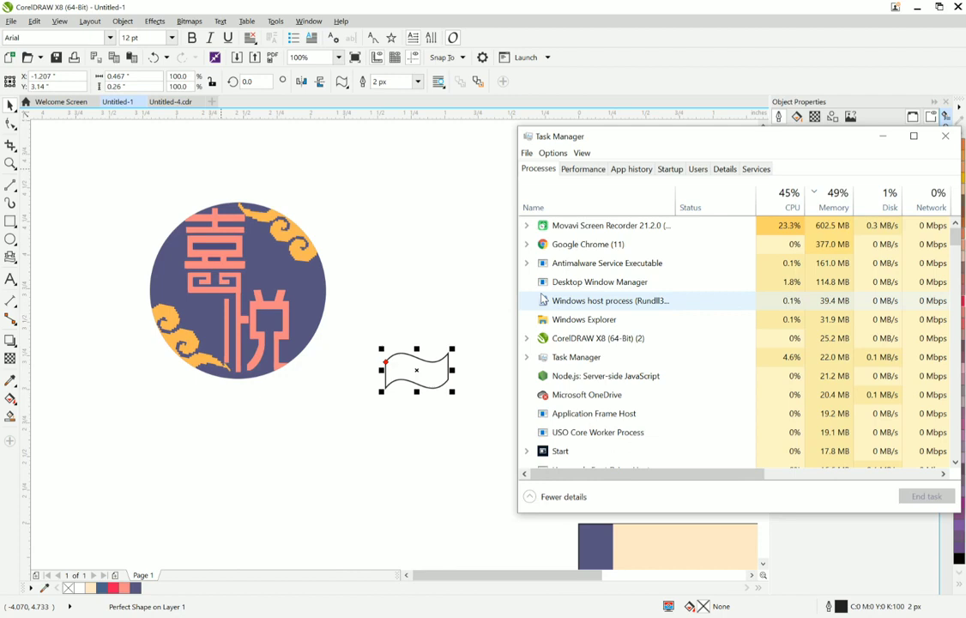
- End the unresponsive CorelDRAW X8 (64-Bit) process in Task Manager
left_click(527, 338)
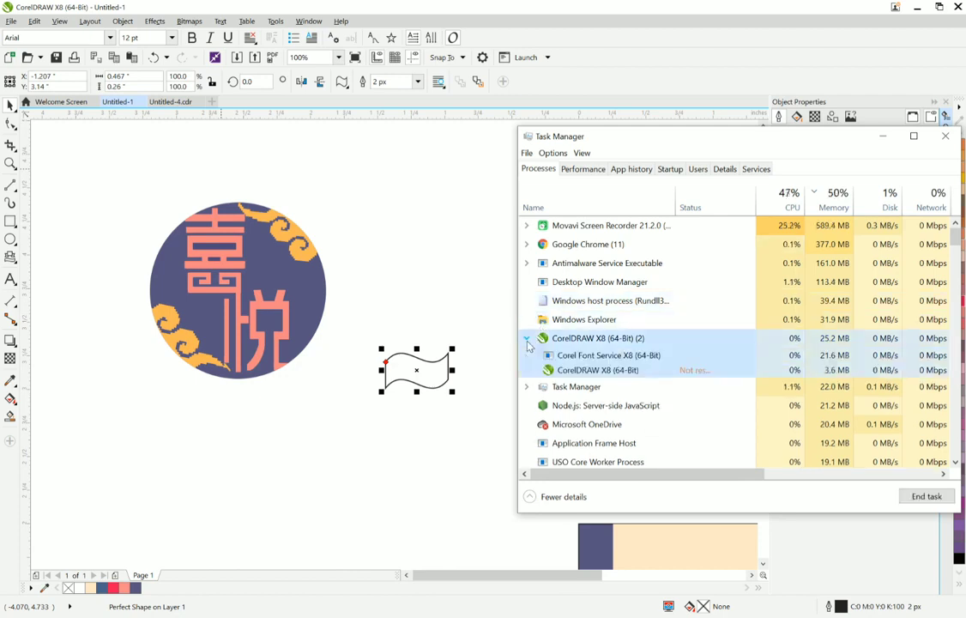
left_click(577, 372)
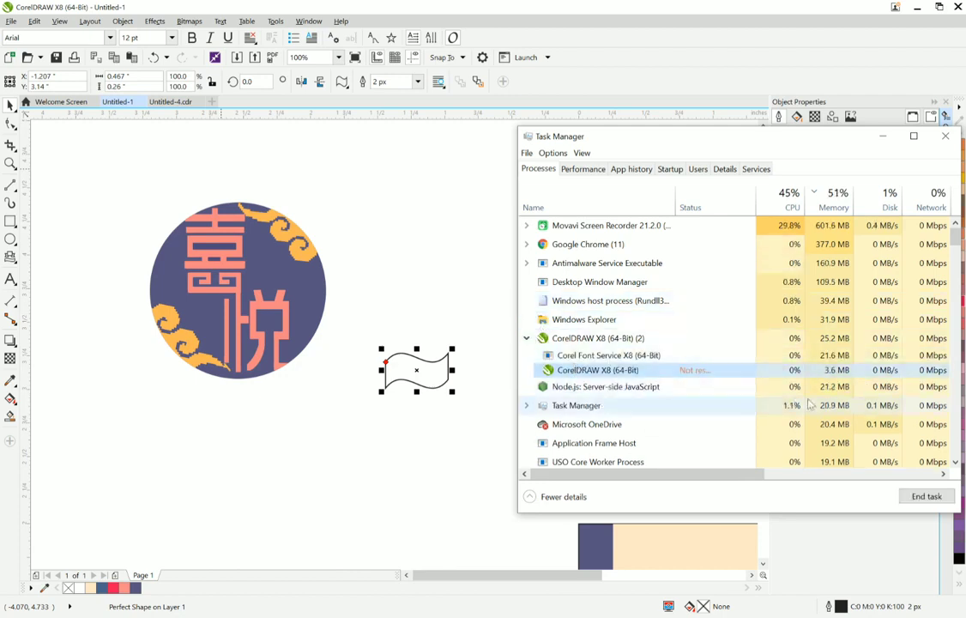
left_click(927, 496)
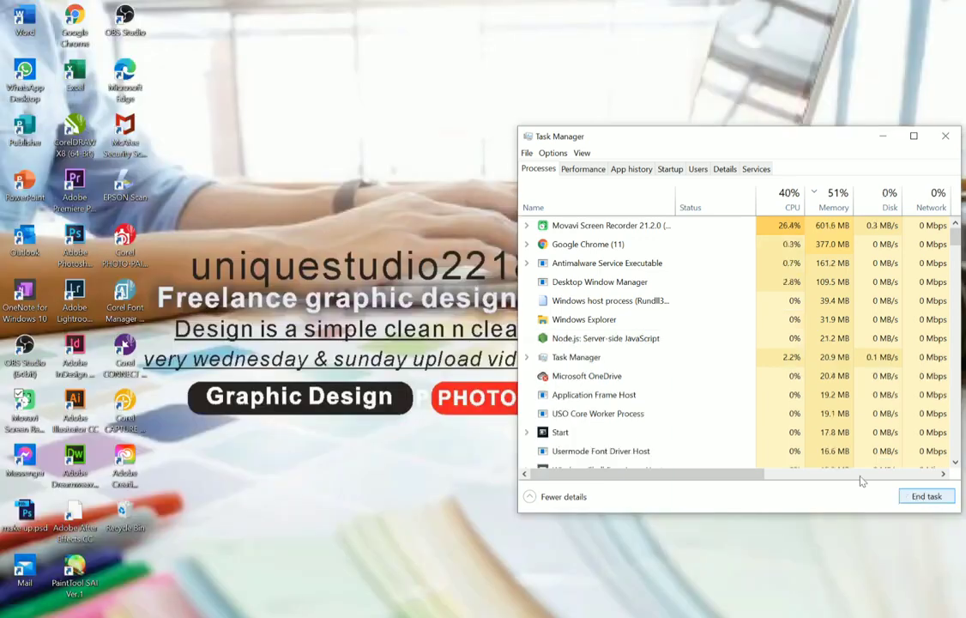
- Relaunch CorelDRAW X8 and skip the account sign-in, checking the computer's WiFi setting while it loads
left_click(360, 505)
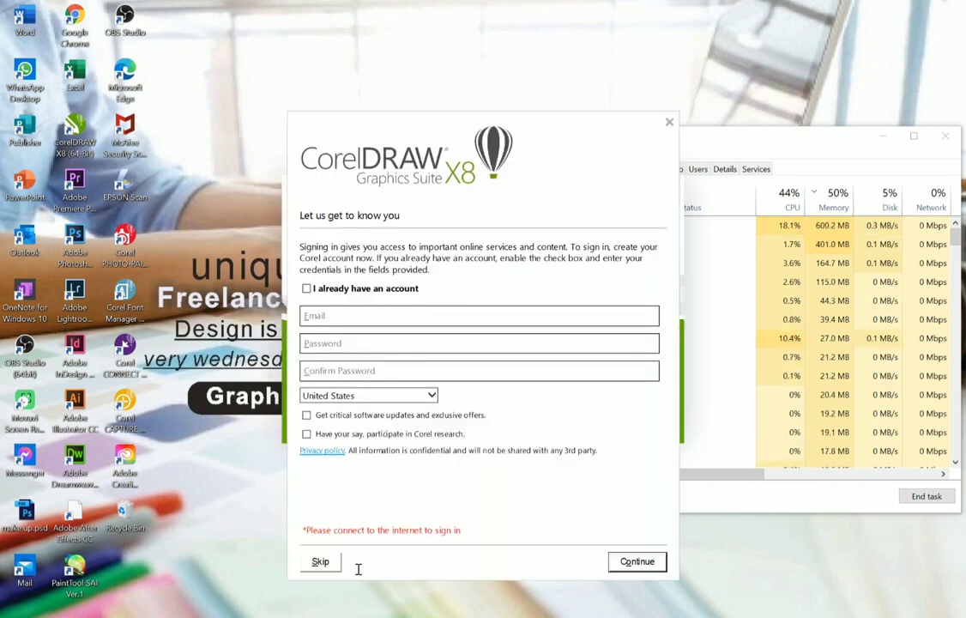
left_click(336, 562)
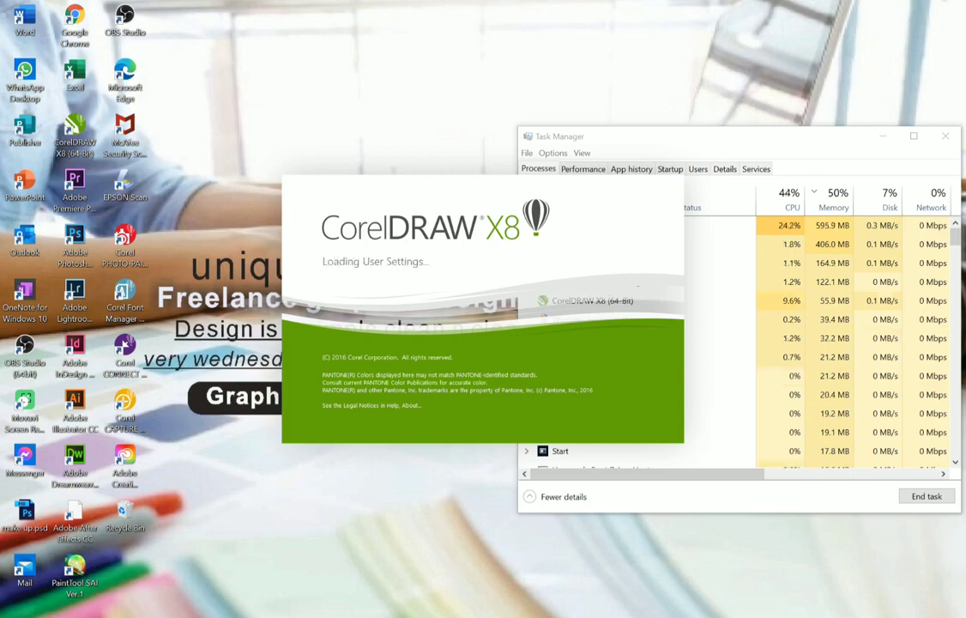
left_click(815, 616)
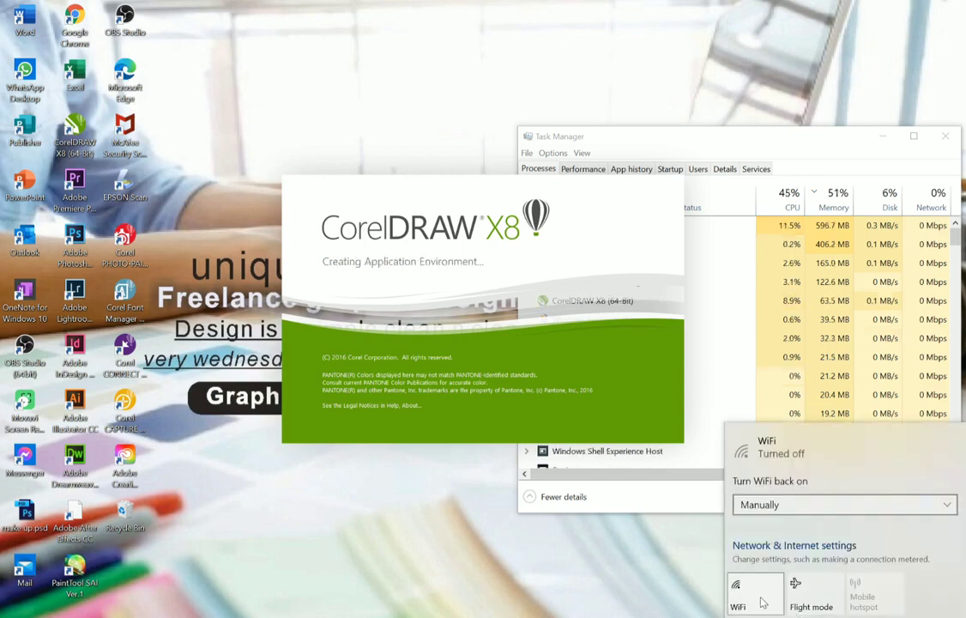
left_click(573, 587)
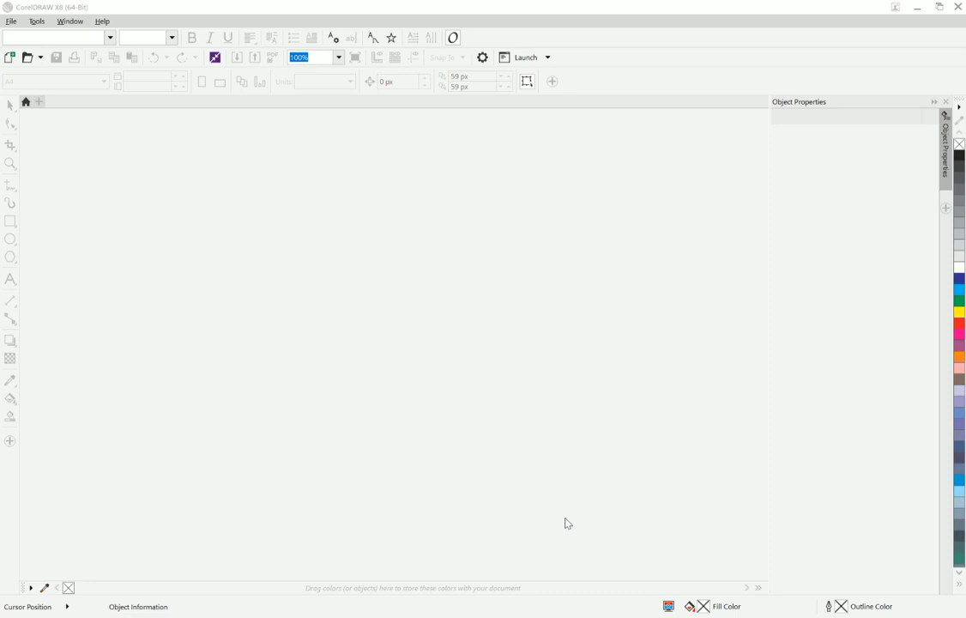
- Switch to Task Manager and examine the computer's CPU and memory performance
left_click(444, 614)
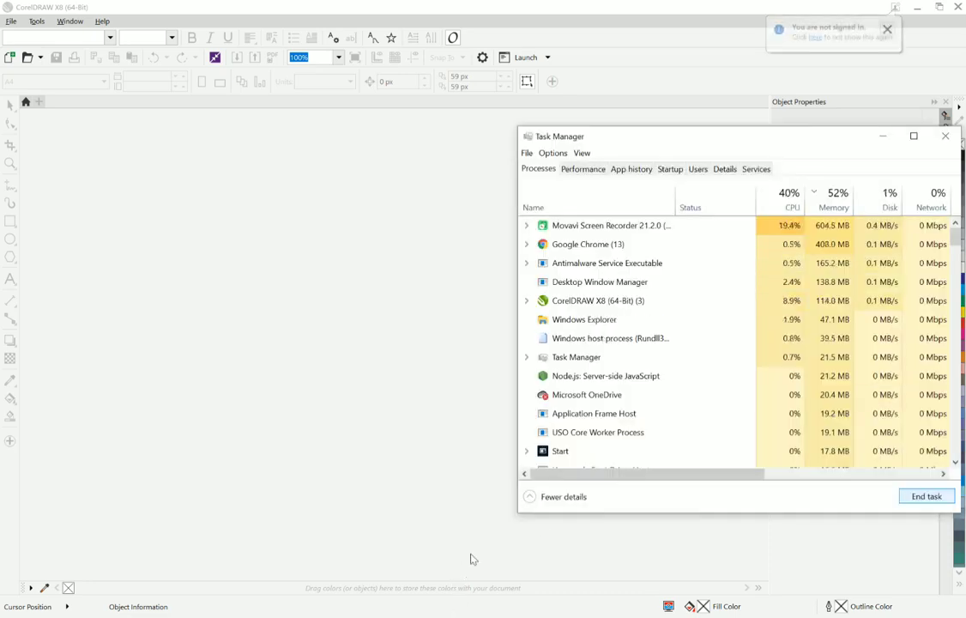
left_click(571, 171)
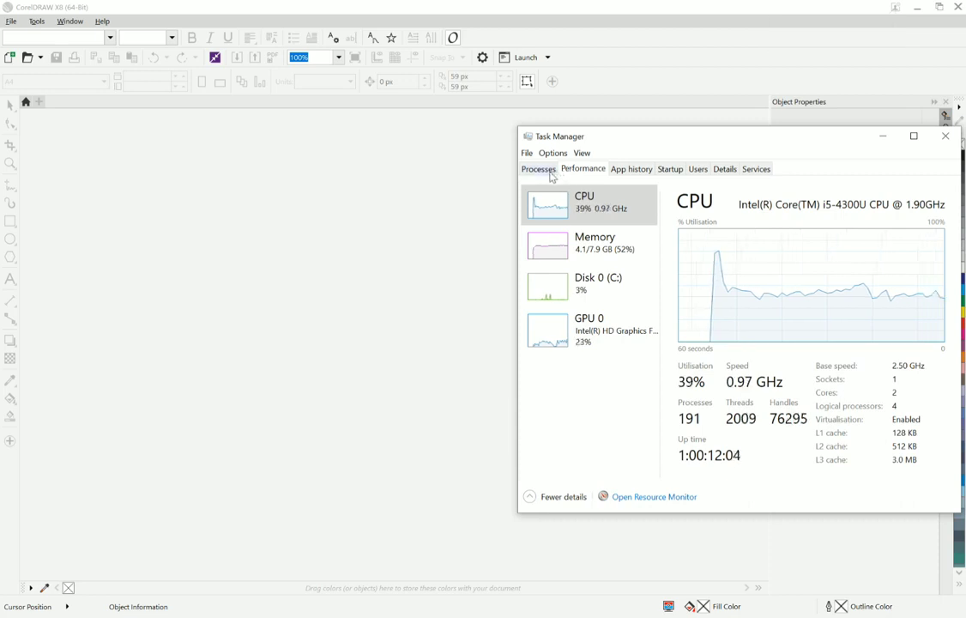
left_click(549, 174)
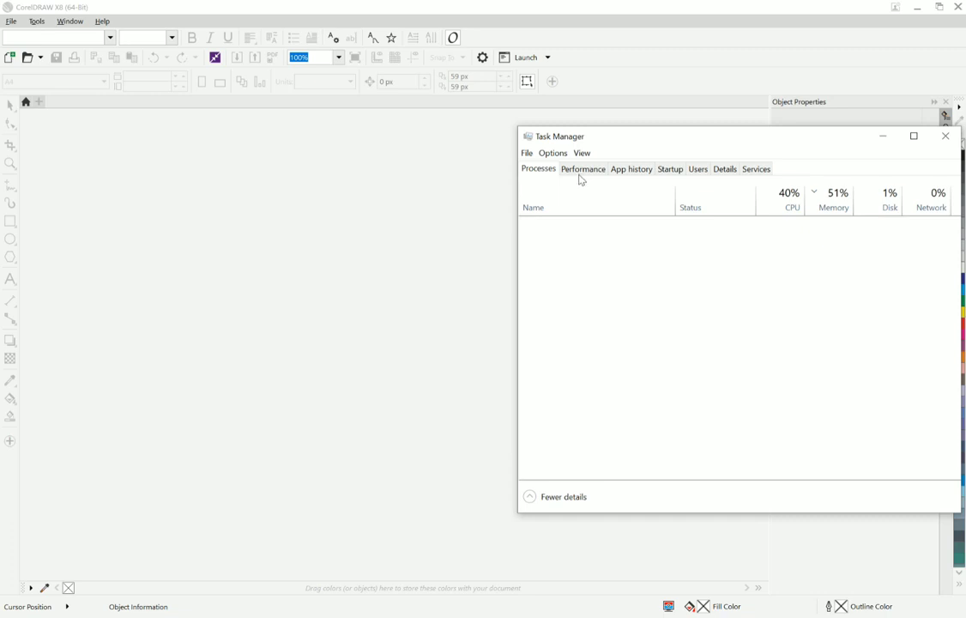
left_click(583, 170)
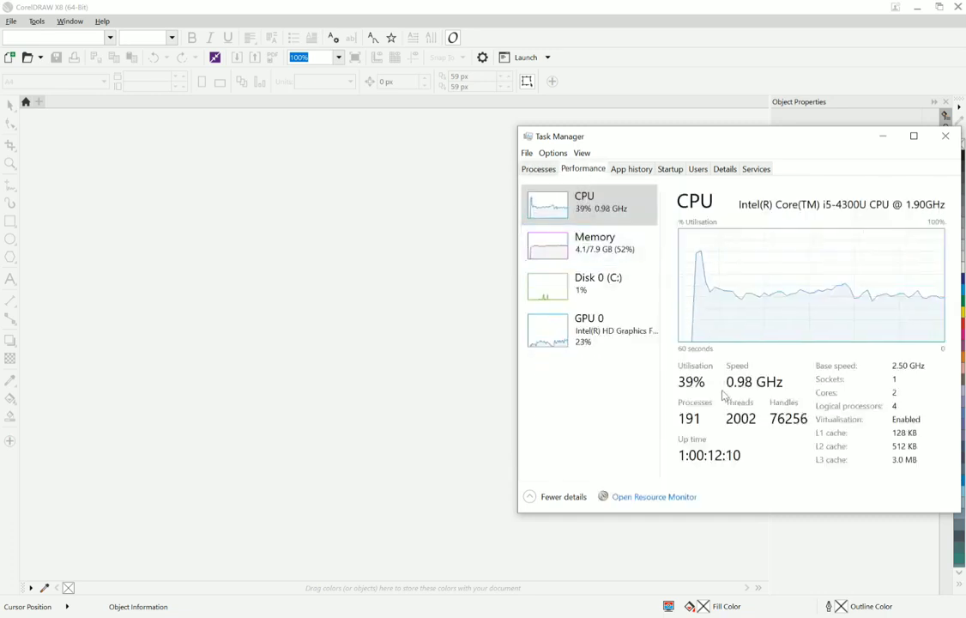
left_click(630, 249)
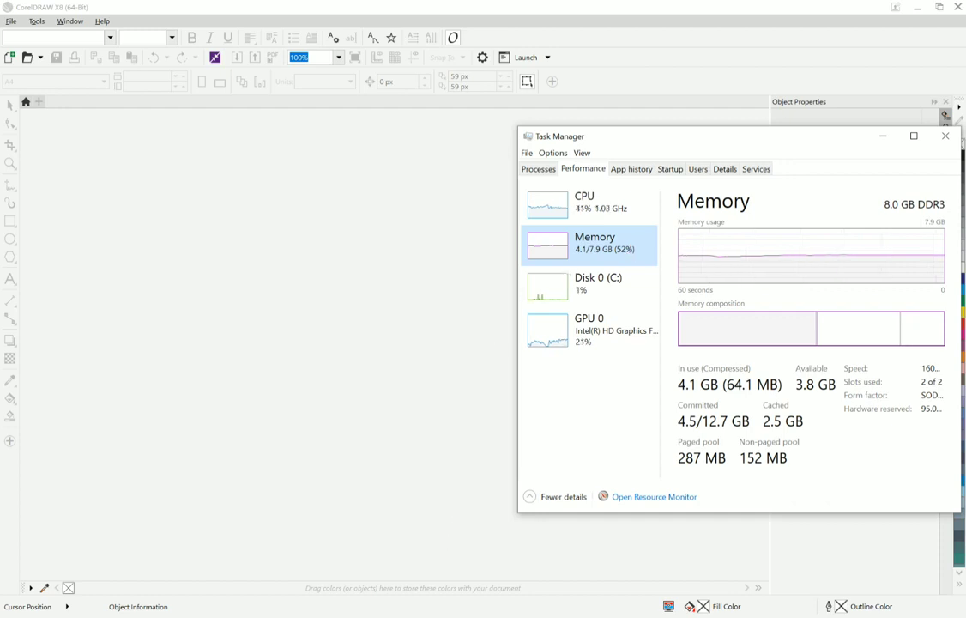
- Switch back to CorelDRAW, create a new document and reopen the earlier business card drawings
key("alt+Tab")
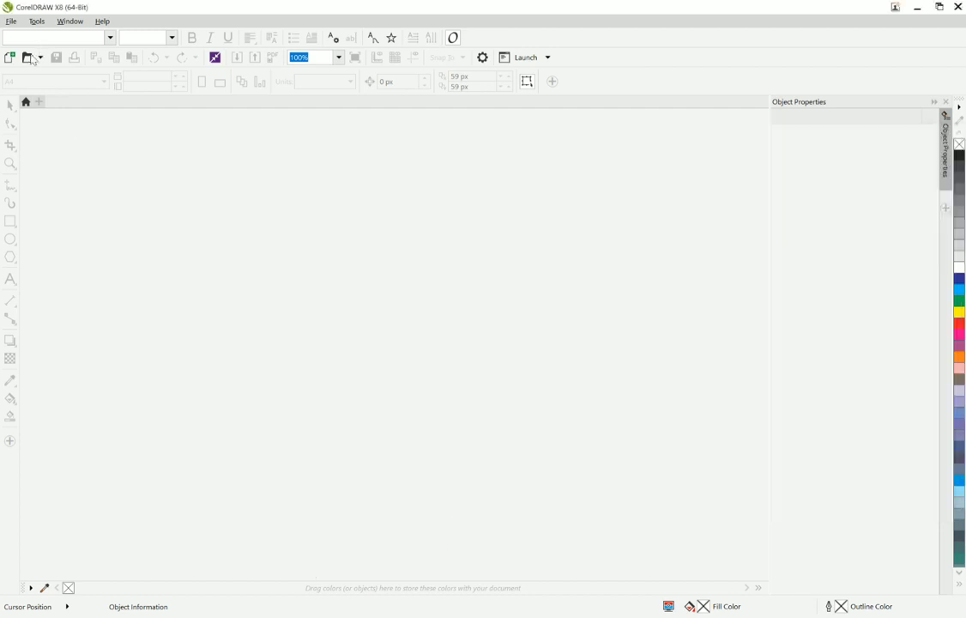
left_click(11, 57)
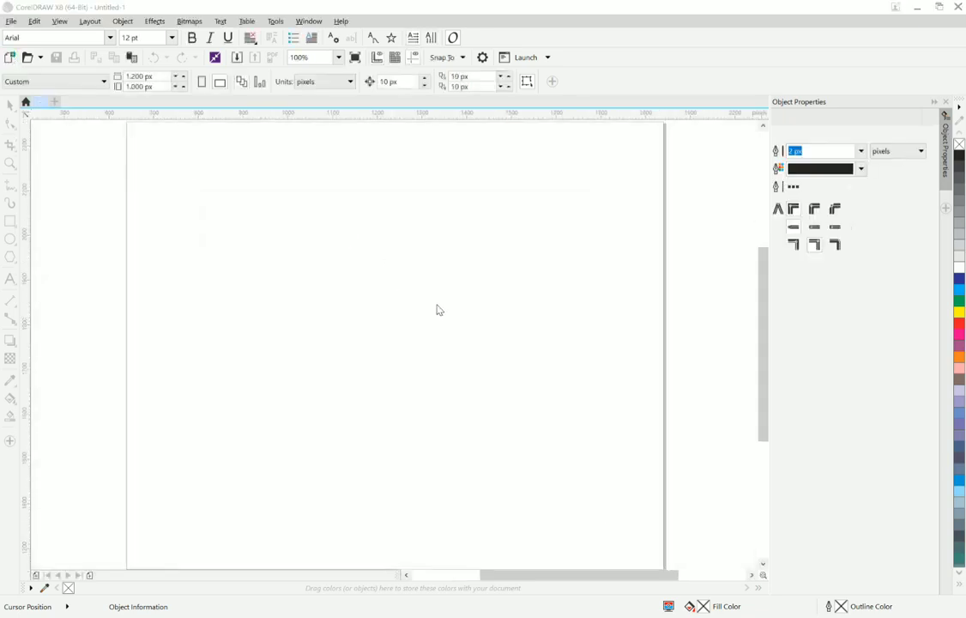
left_click(502, 343)
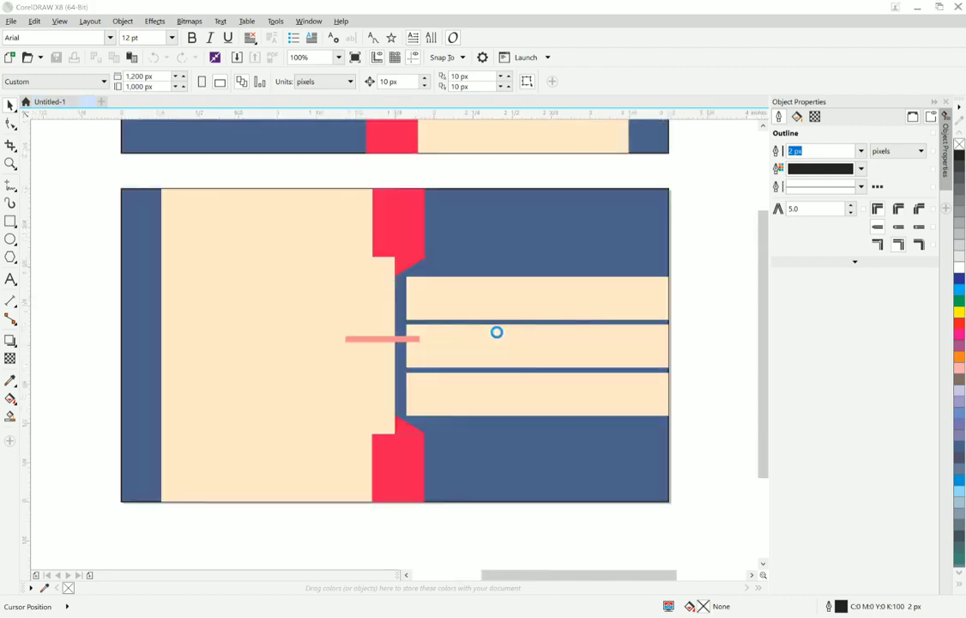
left_click(506, 343)
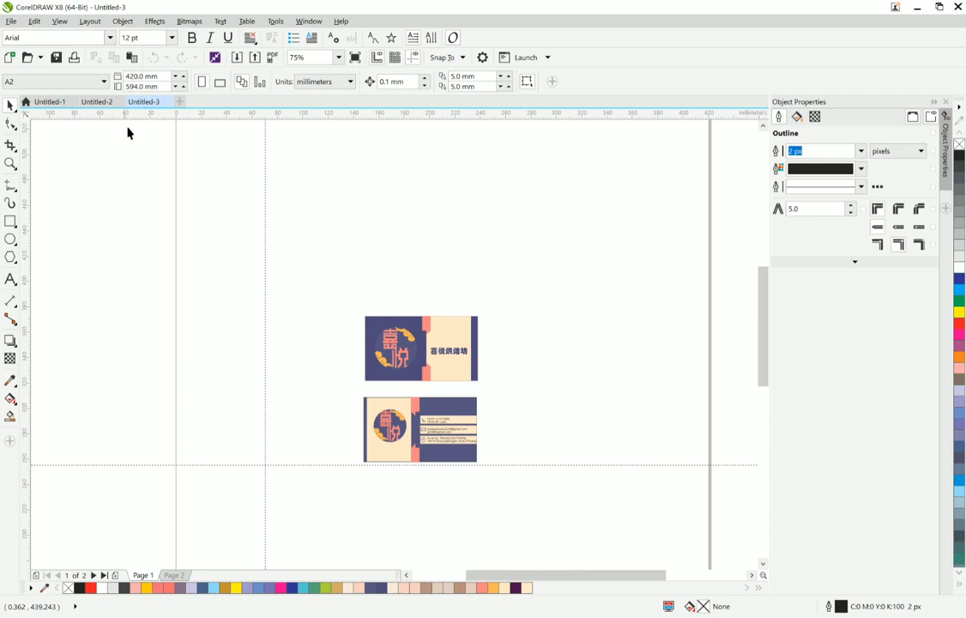
- Close the Untitled-3 document without saving its changes
left_click(167, 102)
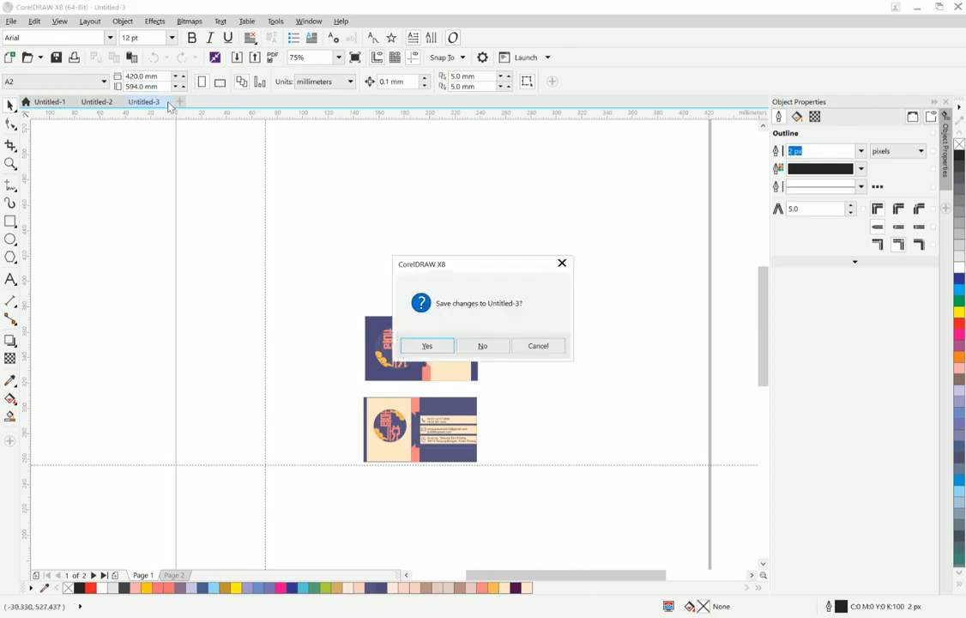
left_click(482, 346)
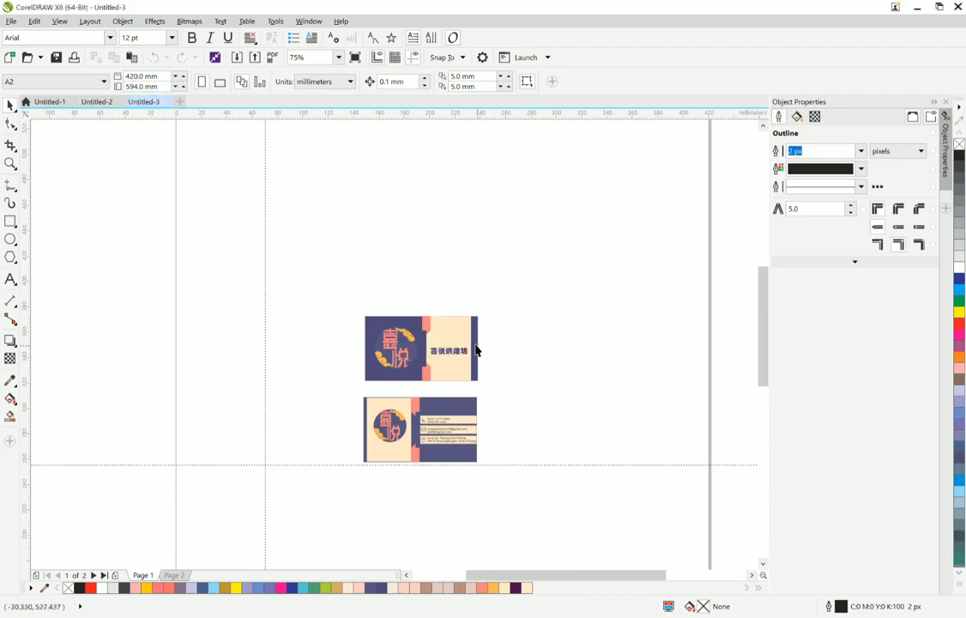
- Apply the salmon fill to the curved stroke outline below the 悦 character and move its upper end onto the short black line
scroll(453, 331, "down", 2)
scroll(453, 334, "down", 2)
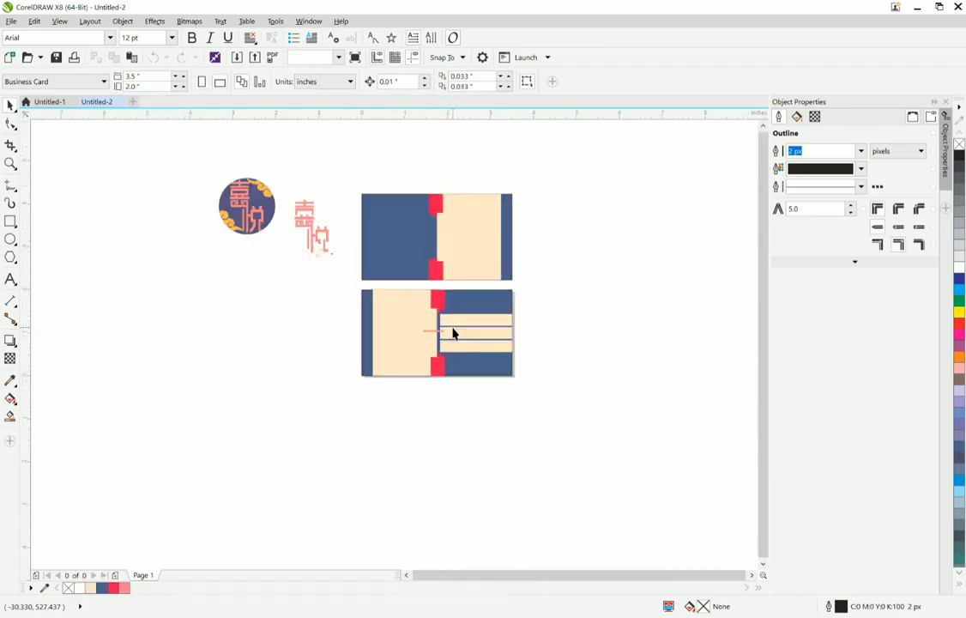
scroll(303, 244, "up", 2)
scroll(321, 257, "up", 3)
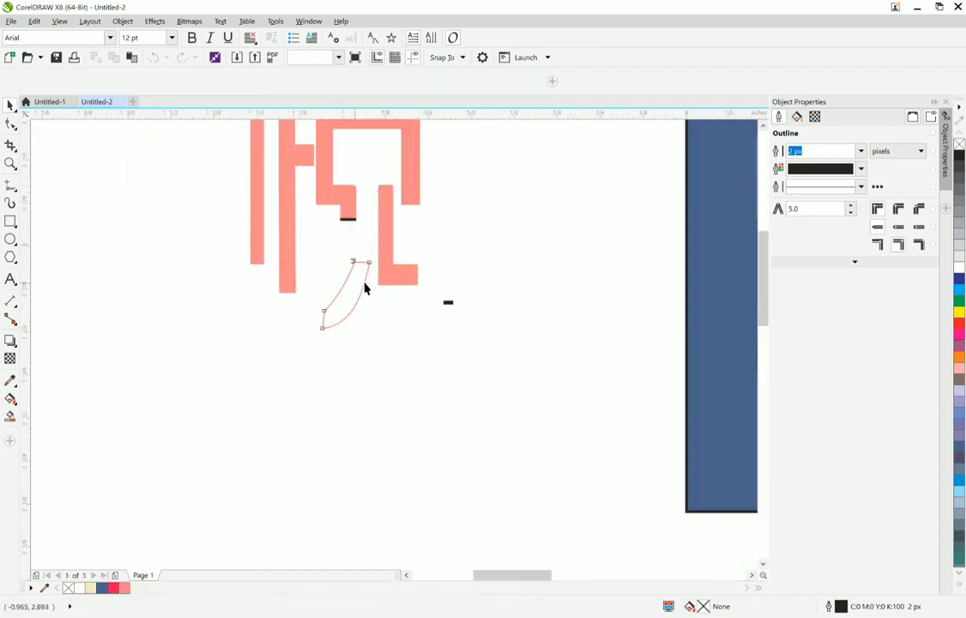
double_click(368, 290)
left_click(366, 283)
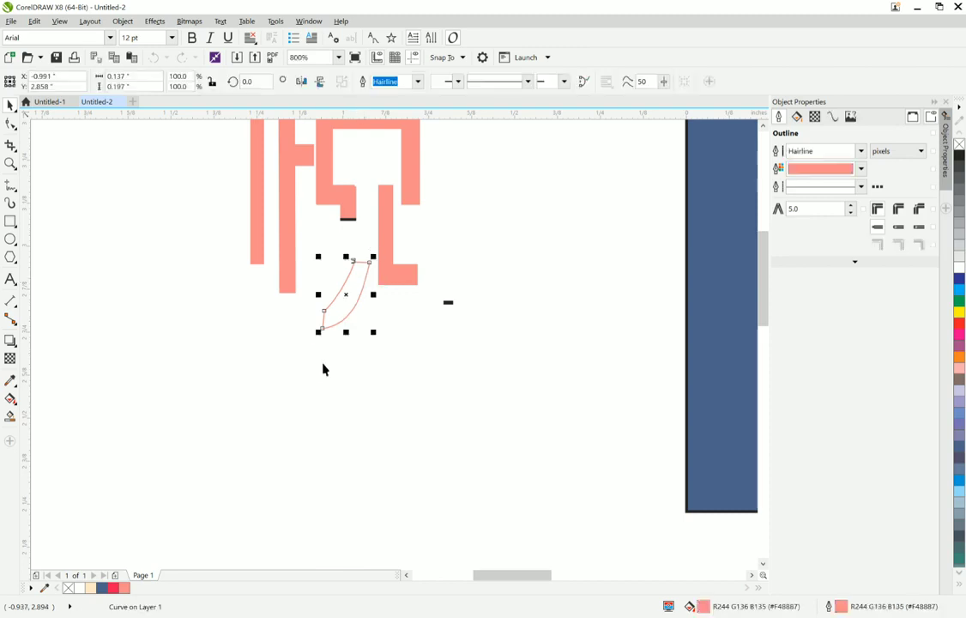
left_click(125, 588)
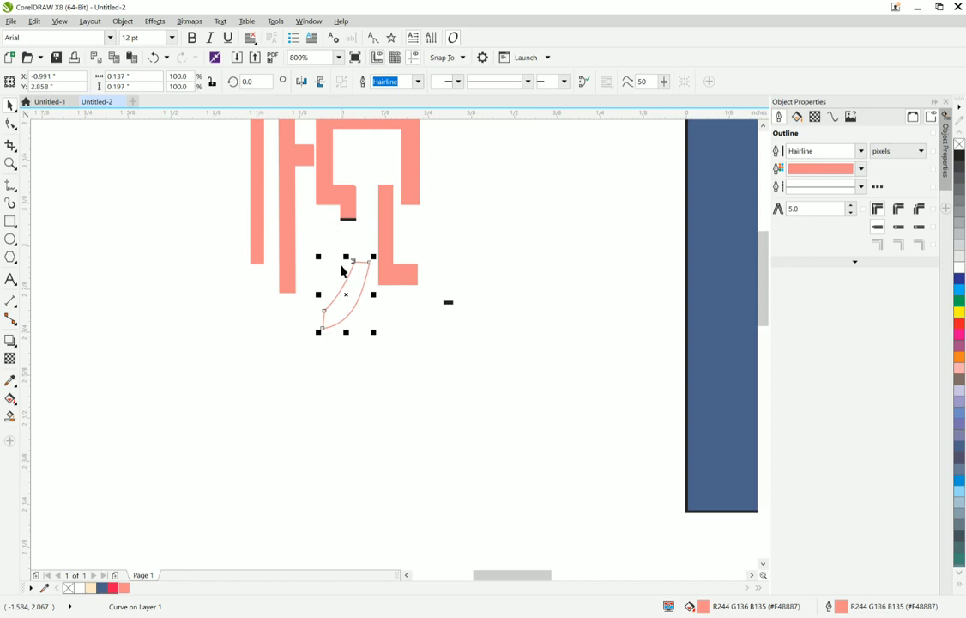
scroll(341, 265, "up", 1)
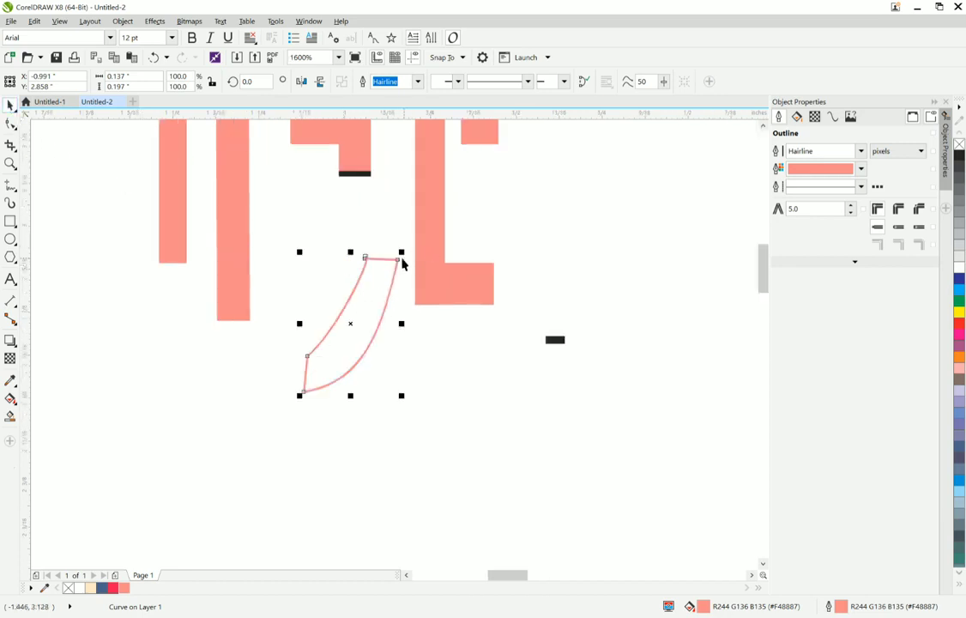
left_click_drag(401, 256, 364, 170)
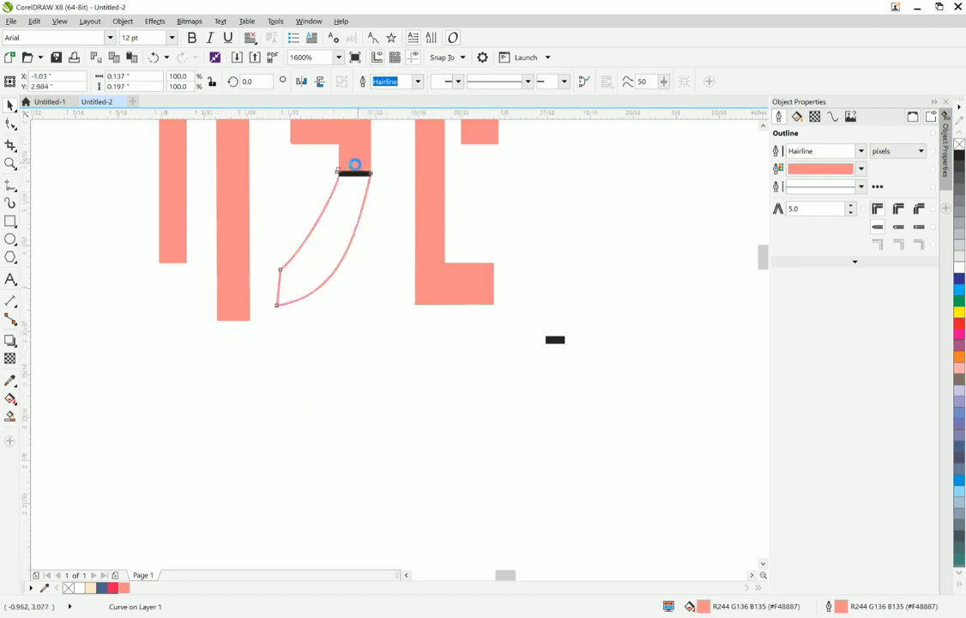
- Use the Shape tool to move the curve's open end node beside the start of its top edge, and undo the last node move
scroll(354, 164, "up", 3)
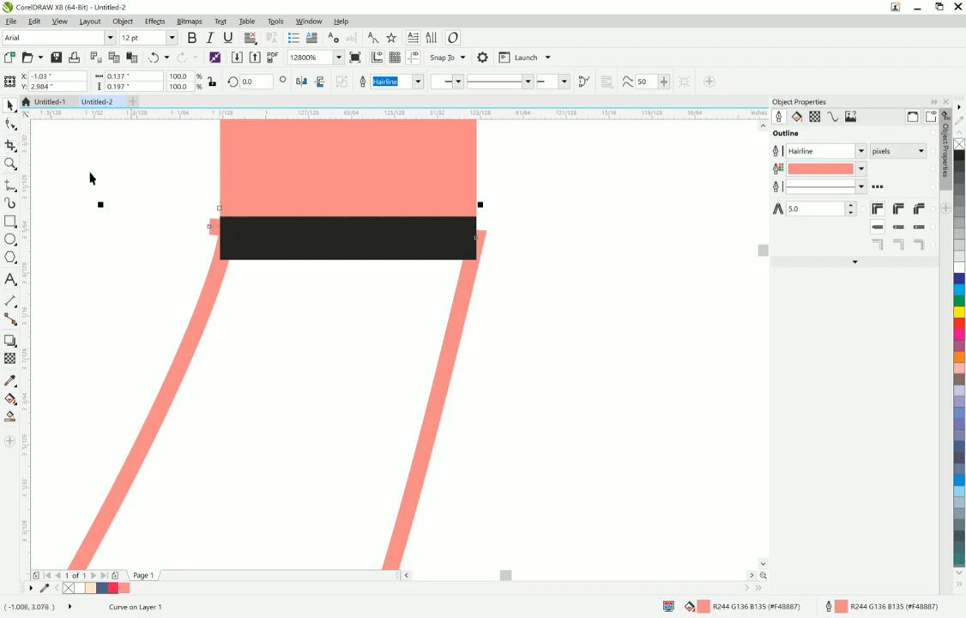
left_click(12, 124)
left_click(16, 128)
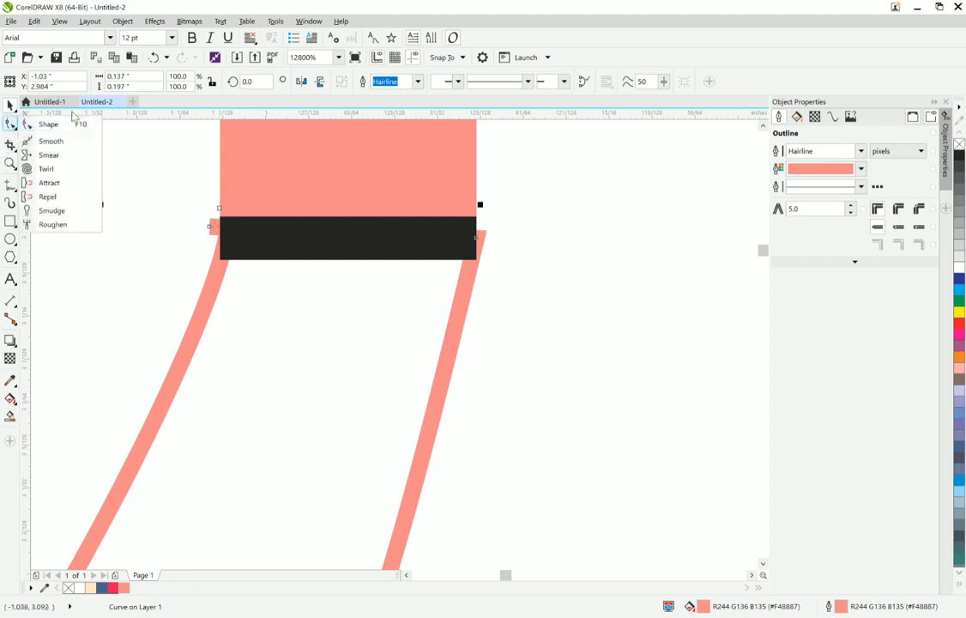
left_click(34, 123)
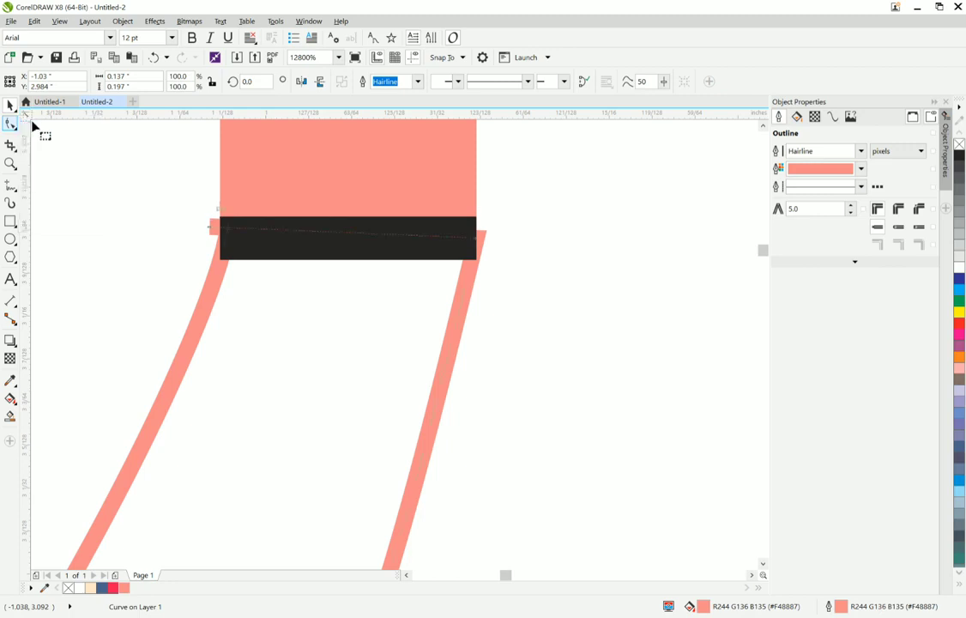
left_click(210, 232)
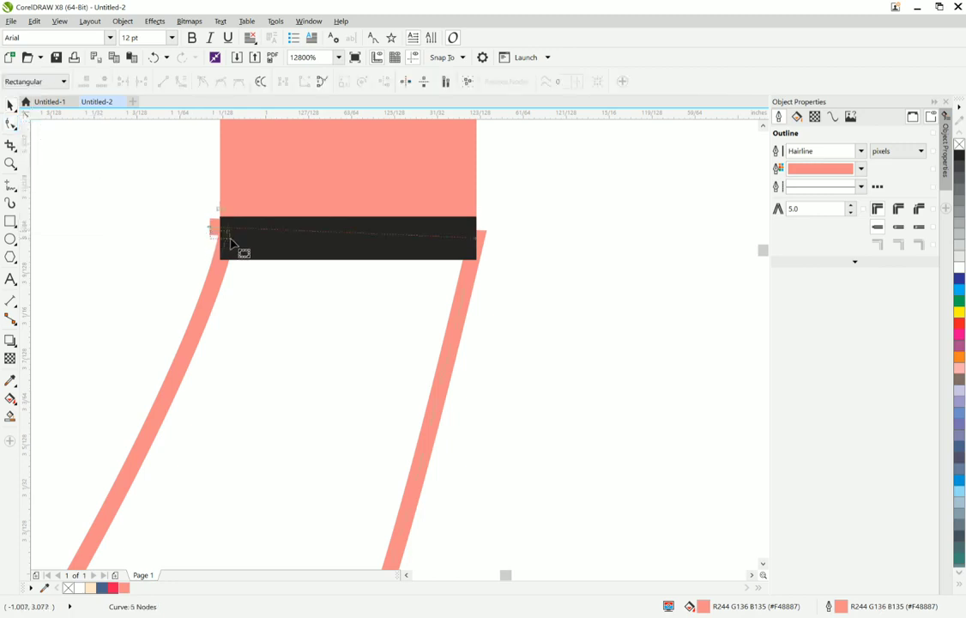
left_click(217, 216)
left_click_drag(217, 216, 246, 282)
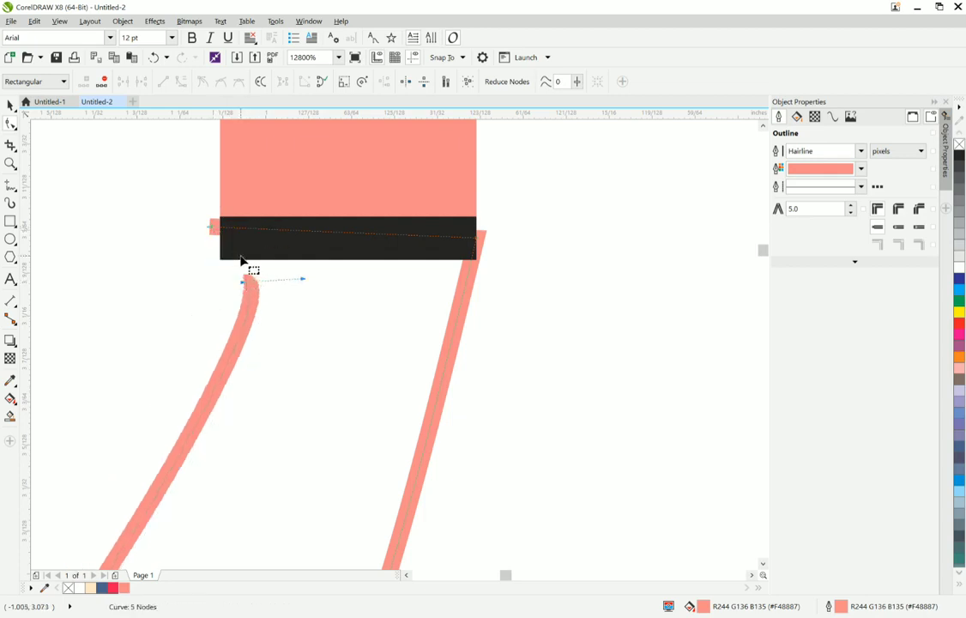
key("ctrl+z")
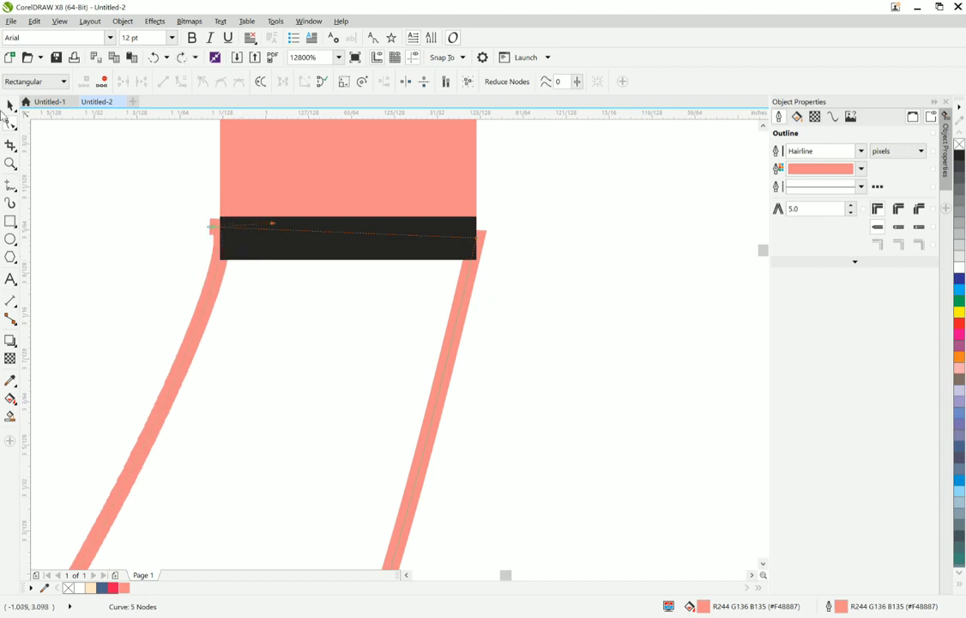
- Delete the short black line across the bottom of the character's salmon stroke
left_click(308, 231)
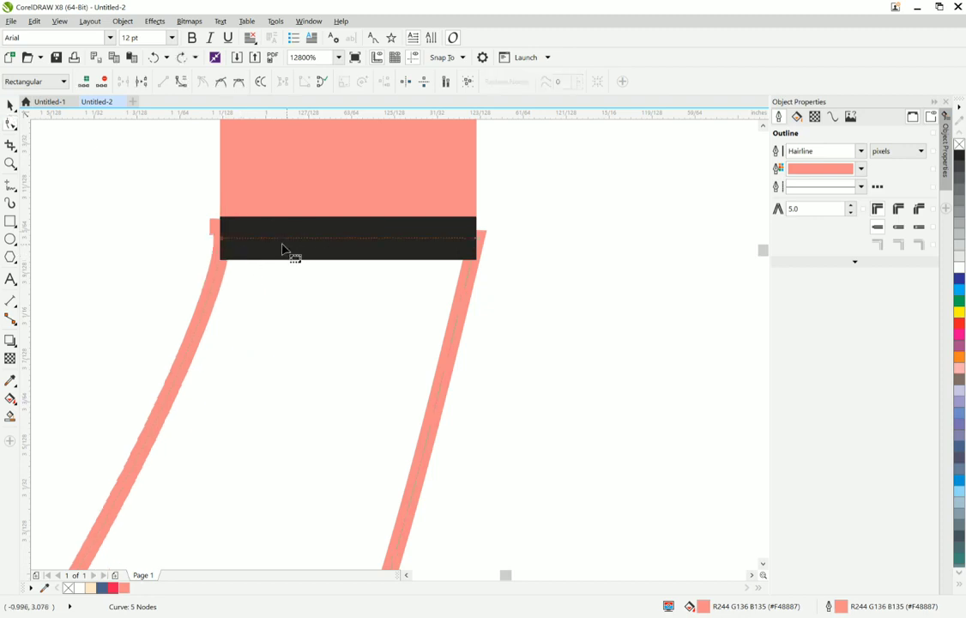
left_click(256, 224)
left_click(9, 105)
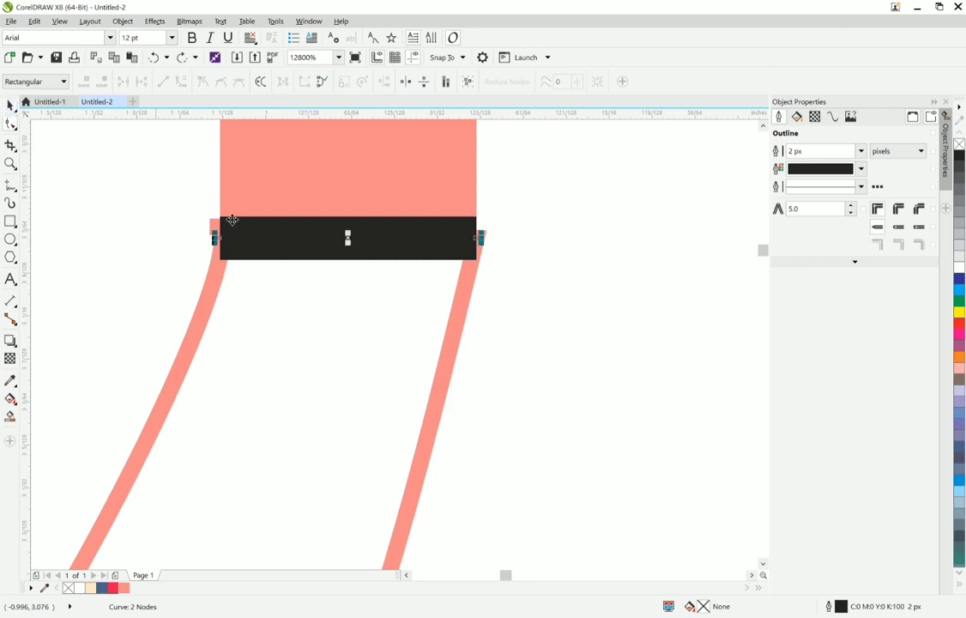
key("Delete")
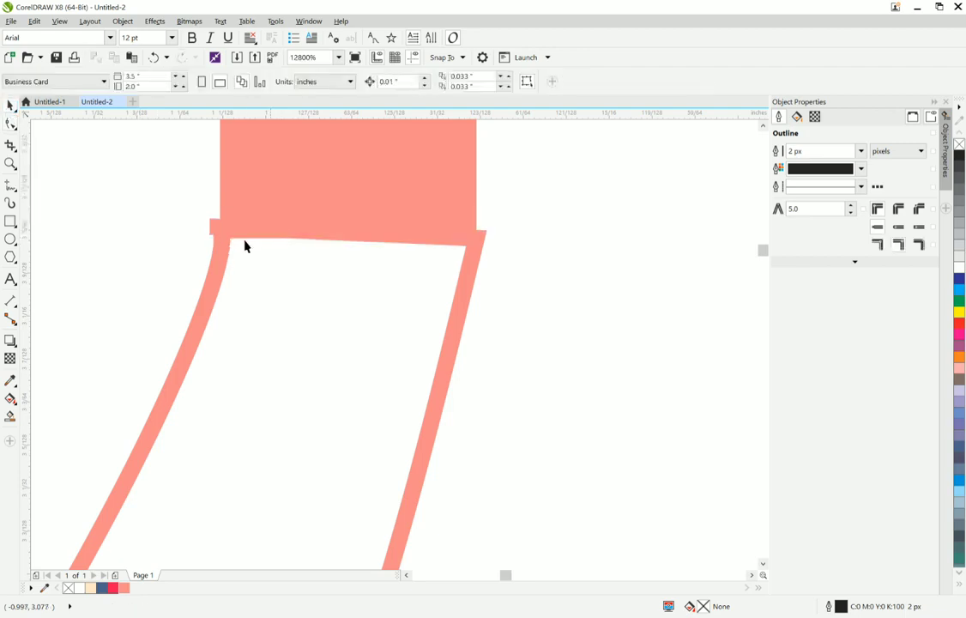
- Use the Shape tool to join the curved stroke's open end node to the start of its top edge, closing the outline
scroll(218, 235, "up", 2)
left_click(219, 255)
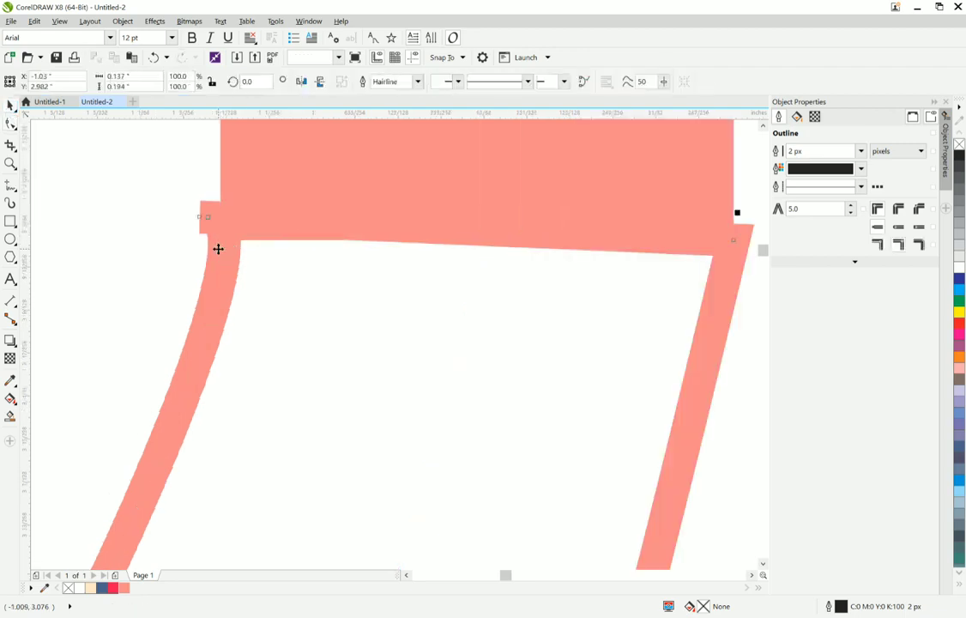
left_click(11, 124)
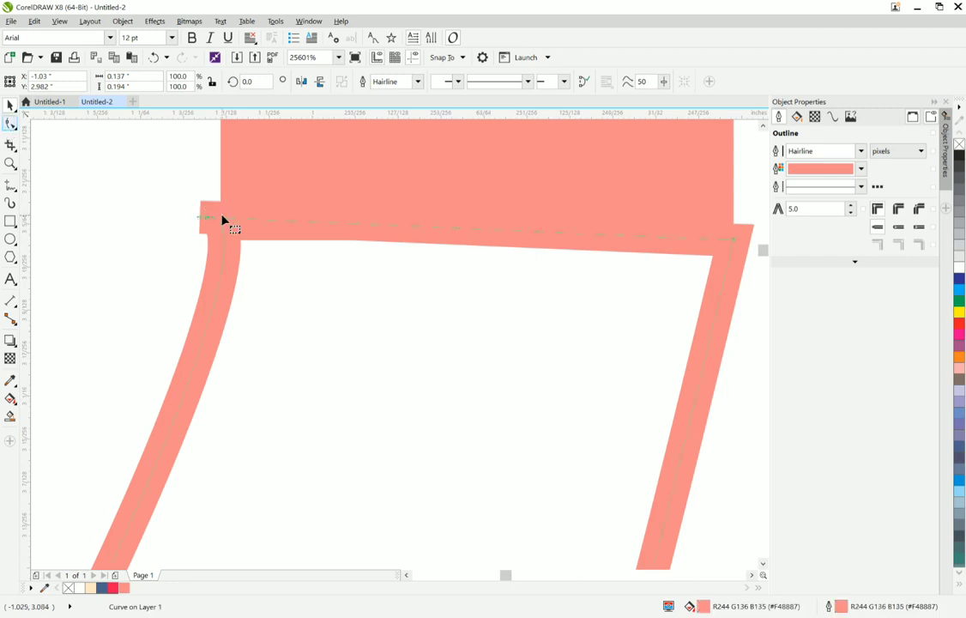
left_click_drag(209, 223, 218, 256)
scroll(206, 258, "down", 1)
key("ctrl+z")
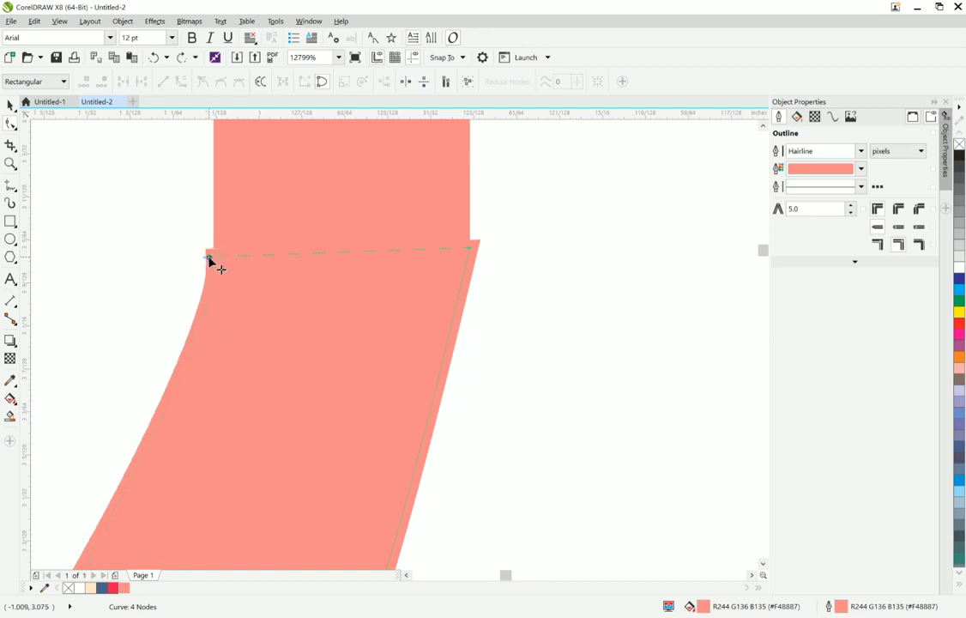
- Try other positions for the curved stroke's upper-left node and undo the moves
left_click_drag(211, 259, 190, 261)
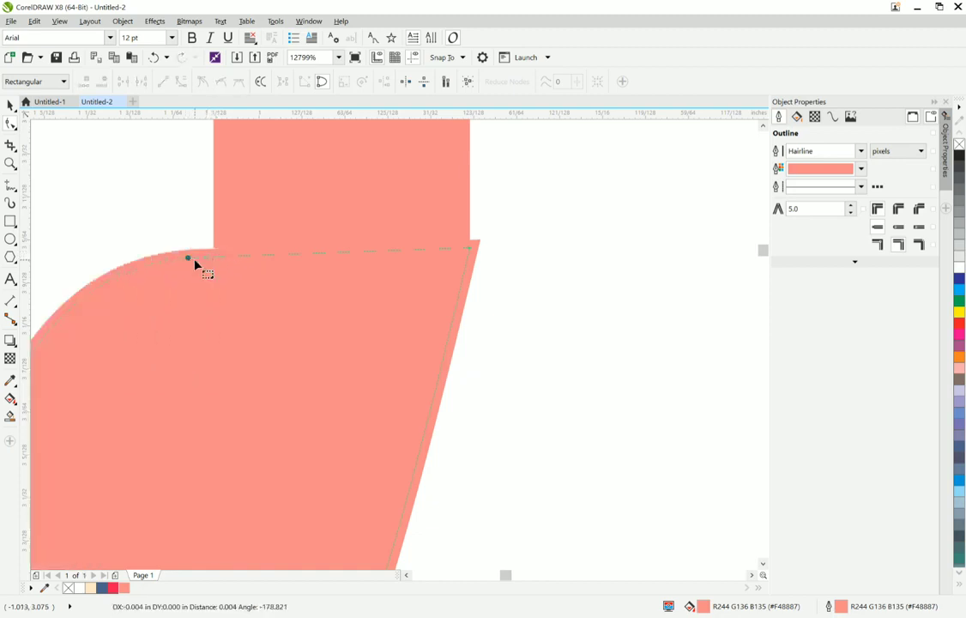
key("ctrl+z")
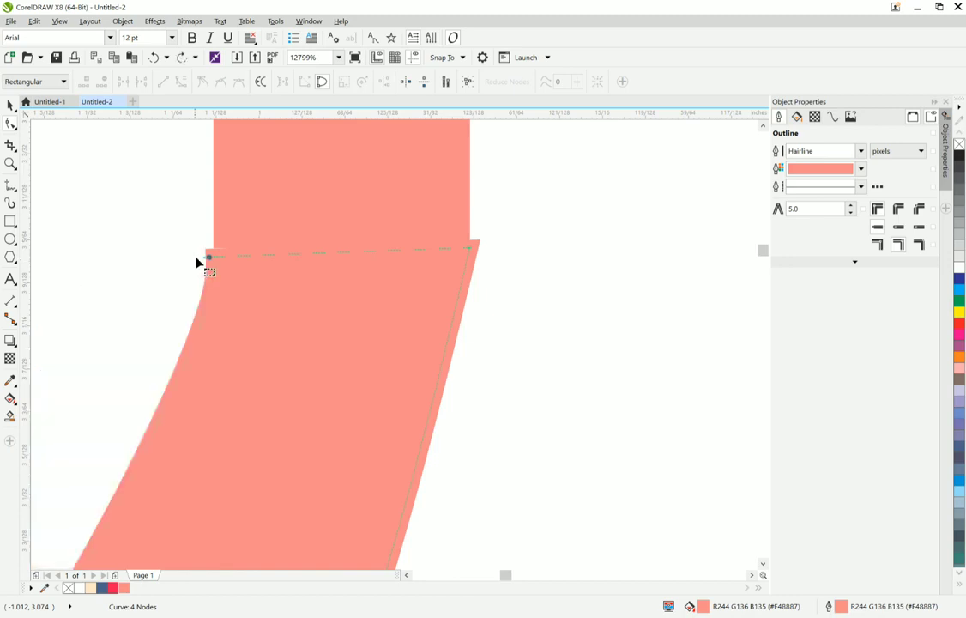
scroll(198, 258, "up", 1)
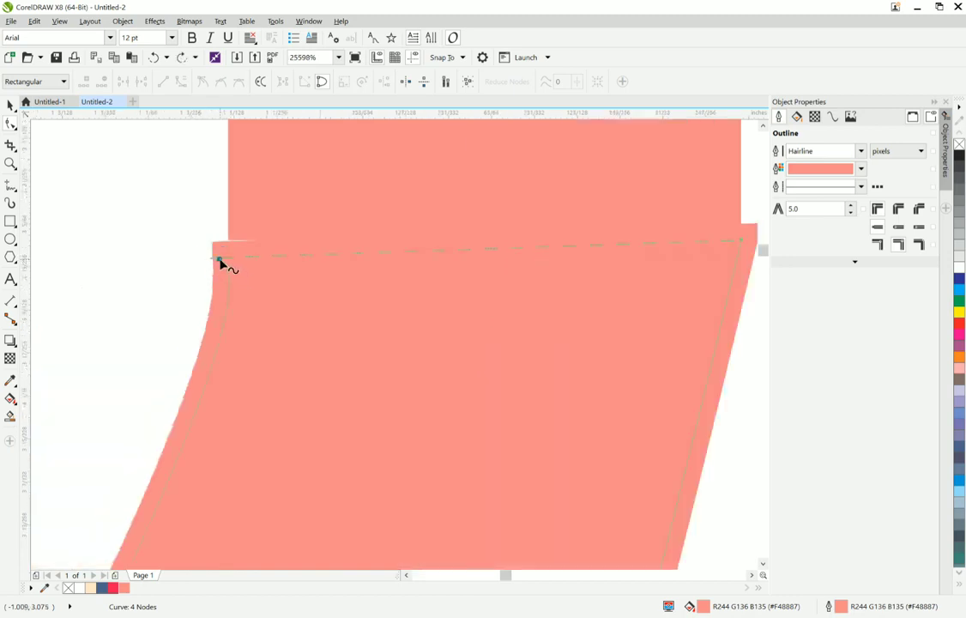
left_click_drag(231, 254, 229, 253)
left_click_drag(220, 248, 220, 247)
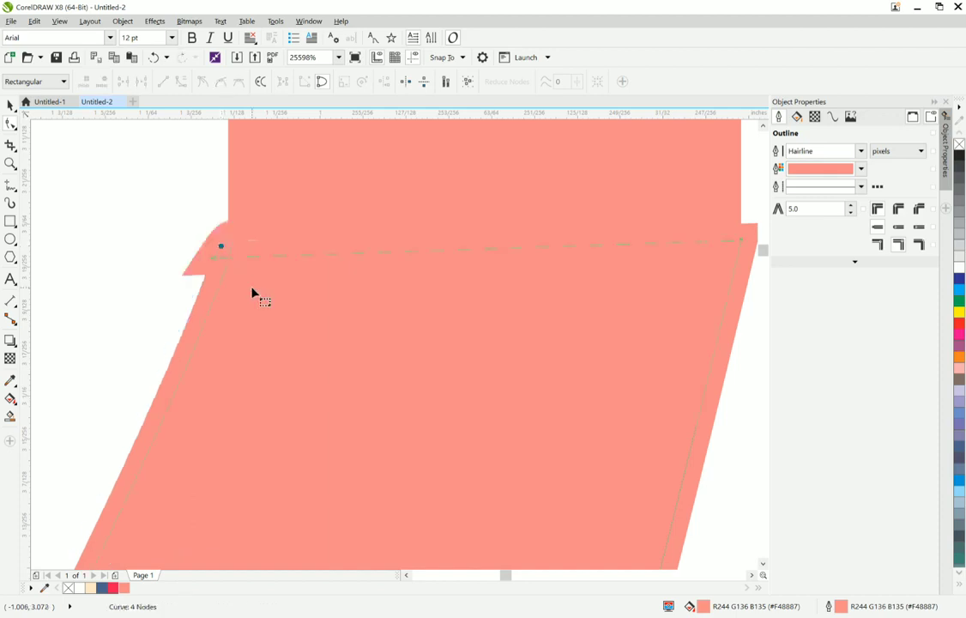
key("ctrl+z")
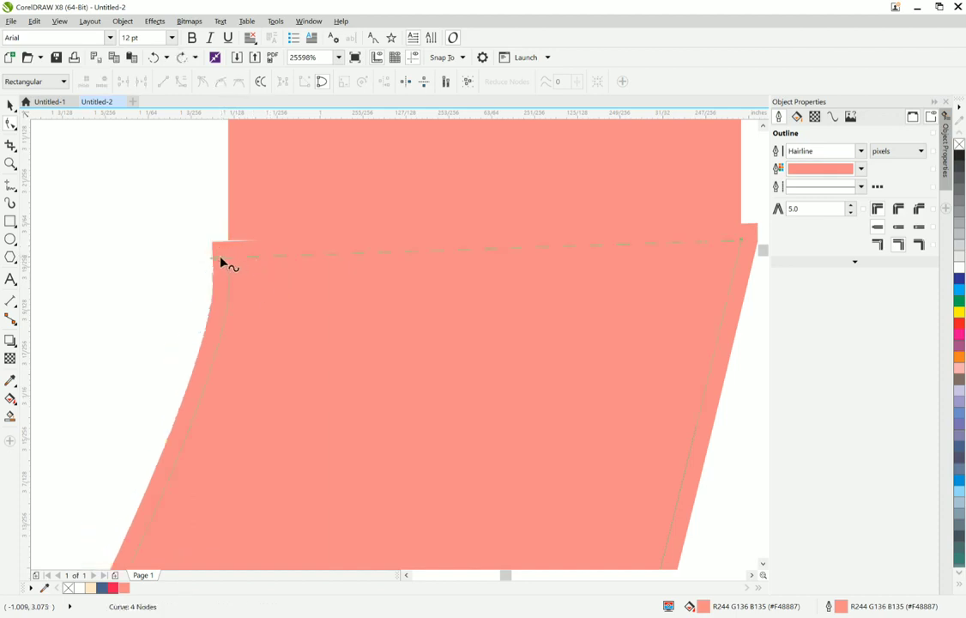
- Move the curve's upper-left node onto the lower-left corner of the bar above and pull the upper part of its left edge outward
left_click_drag(220, 261, 213, 254)
scroll(213, 254, "up", 2)
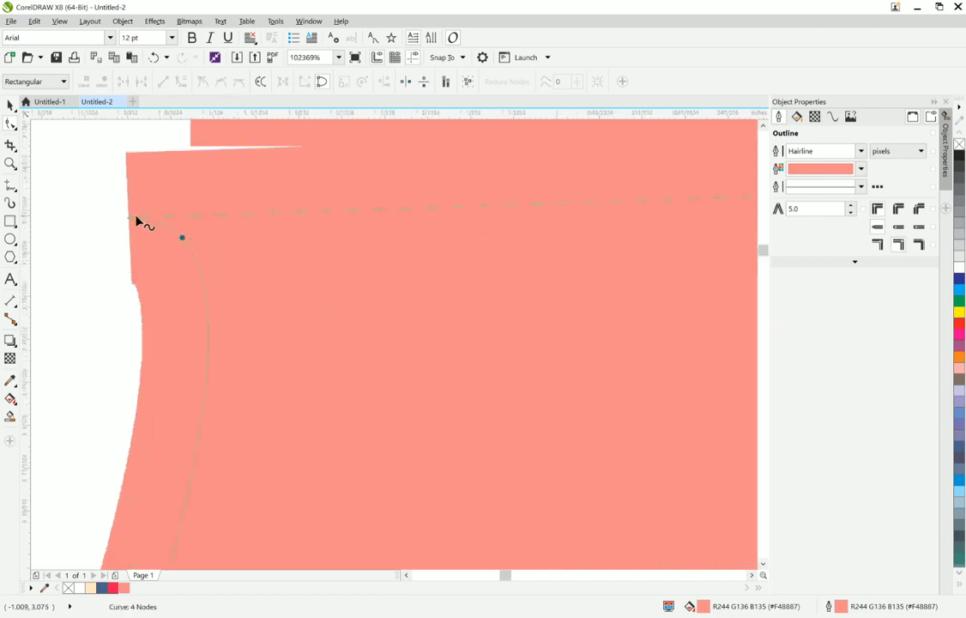
left_click_drag(128, 217, 190, 146)
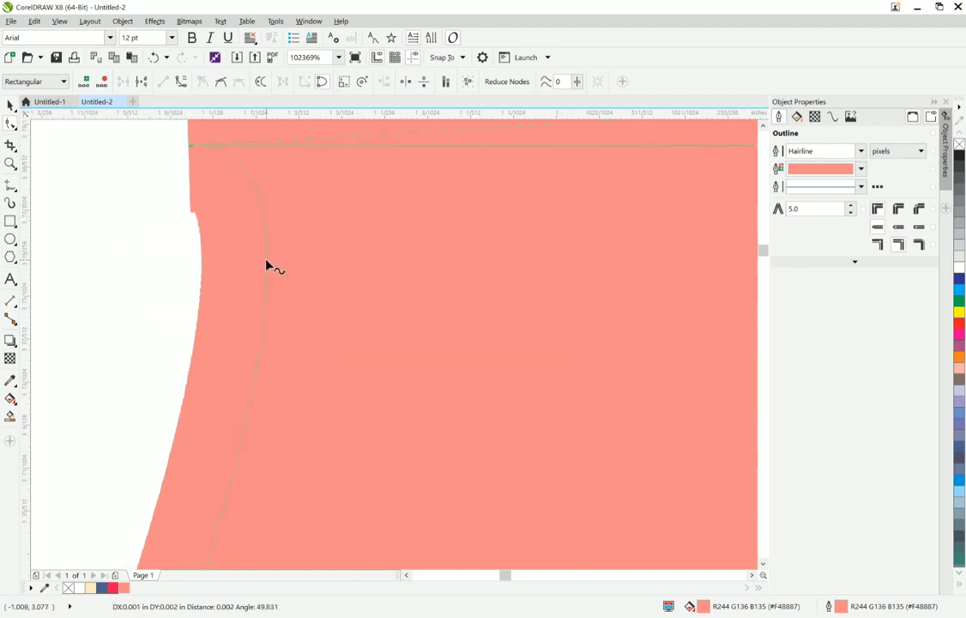
left_click(264, 271)
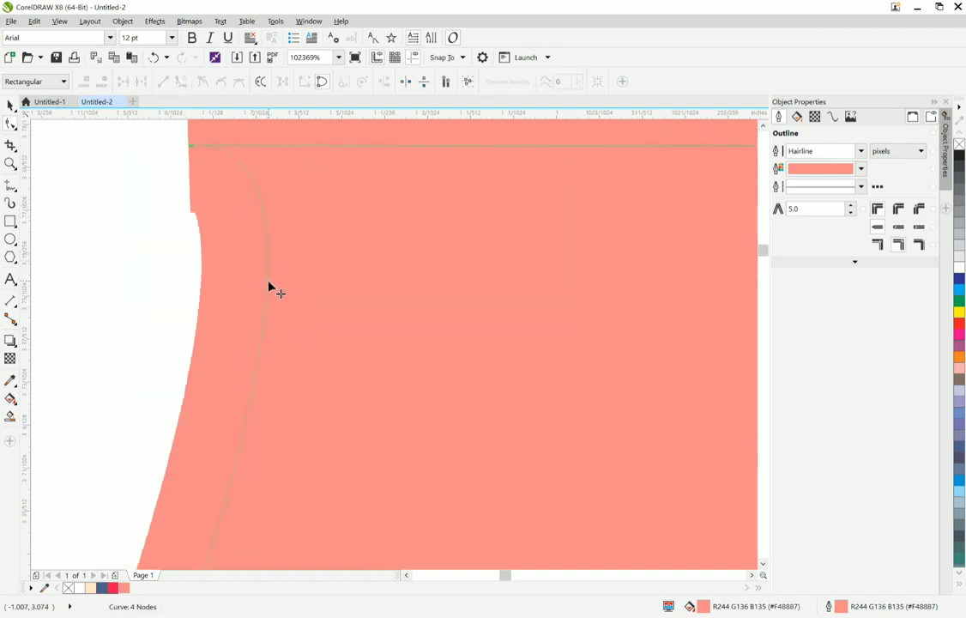
left_click_drag(269, 287, 209, 273)
scroll(207, 282, "down", 5)
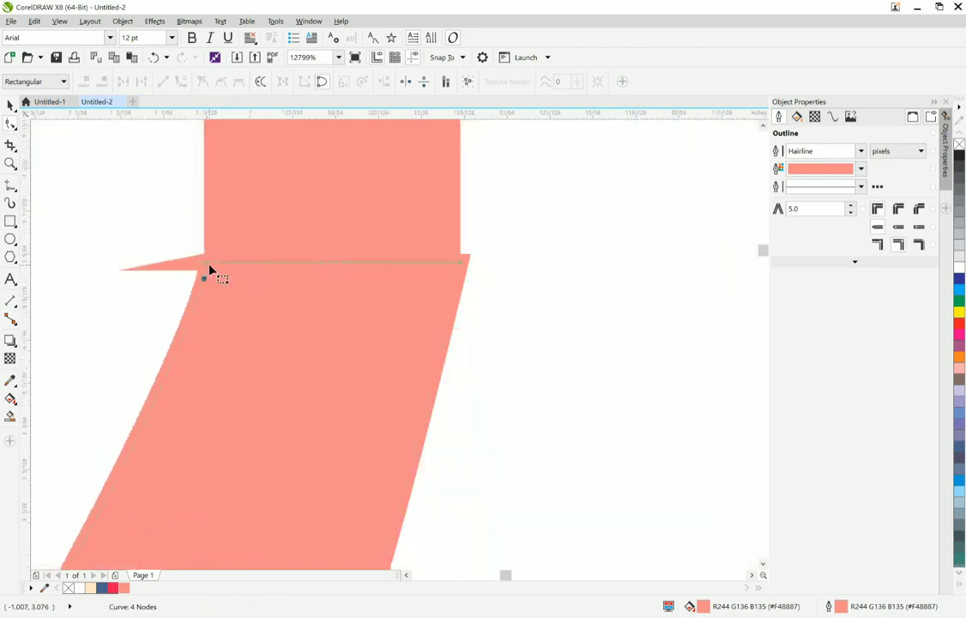
- Try deleting the curve's upper-left node and undo the deletion
right_click(208, 268)
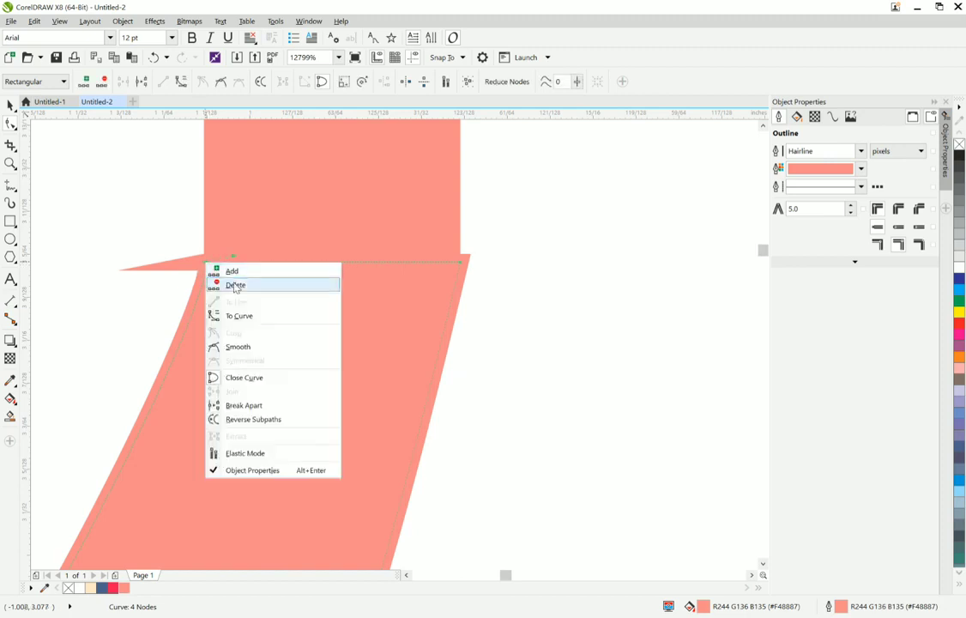
left_click(232, 284)
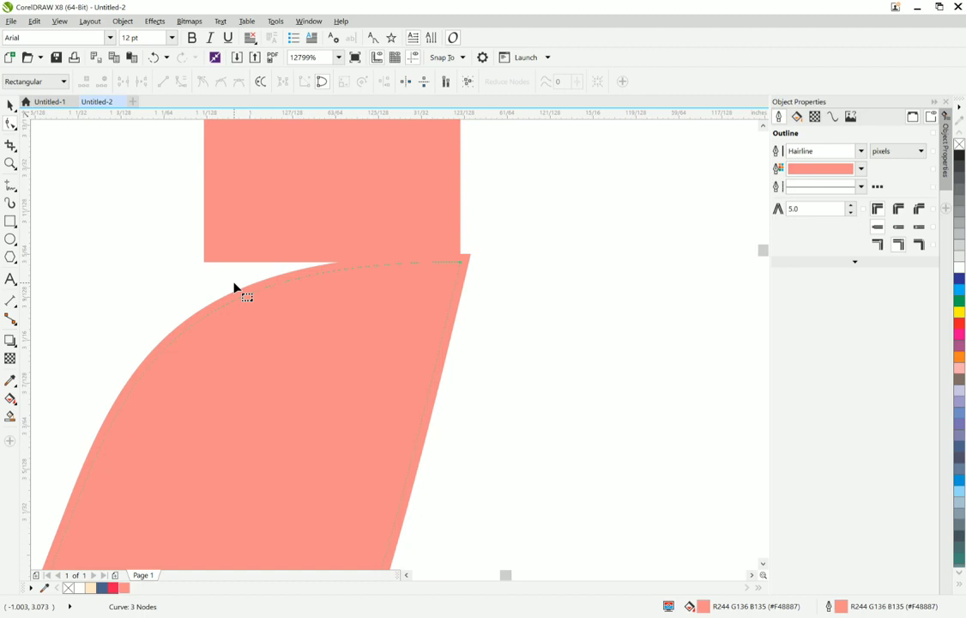
key("ctrl+z")
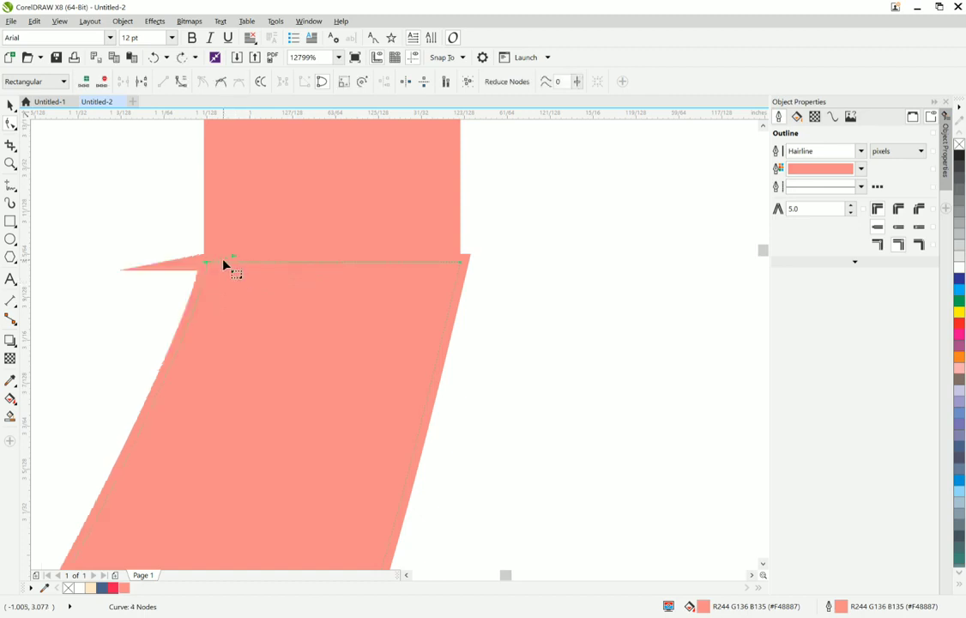
- Point the upper-left node's control handle straight down to remove the spike, and remove the curved stroke's outline
left_click_drag(231, 262, 204, 286)
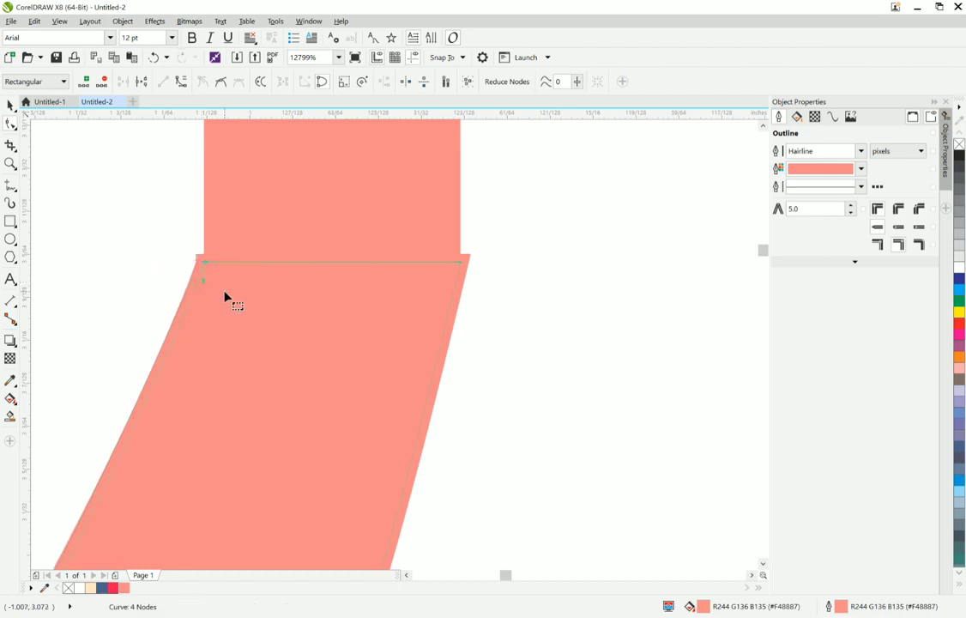
scroll(227, 300, "down", 3)
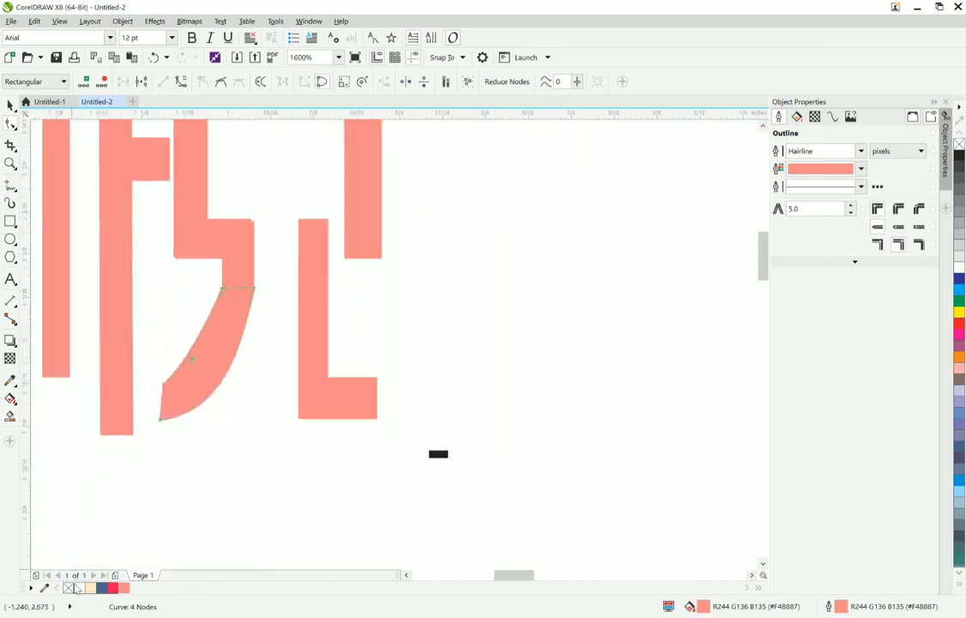
right_click(71, 588)
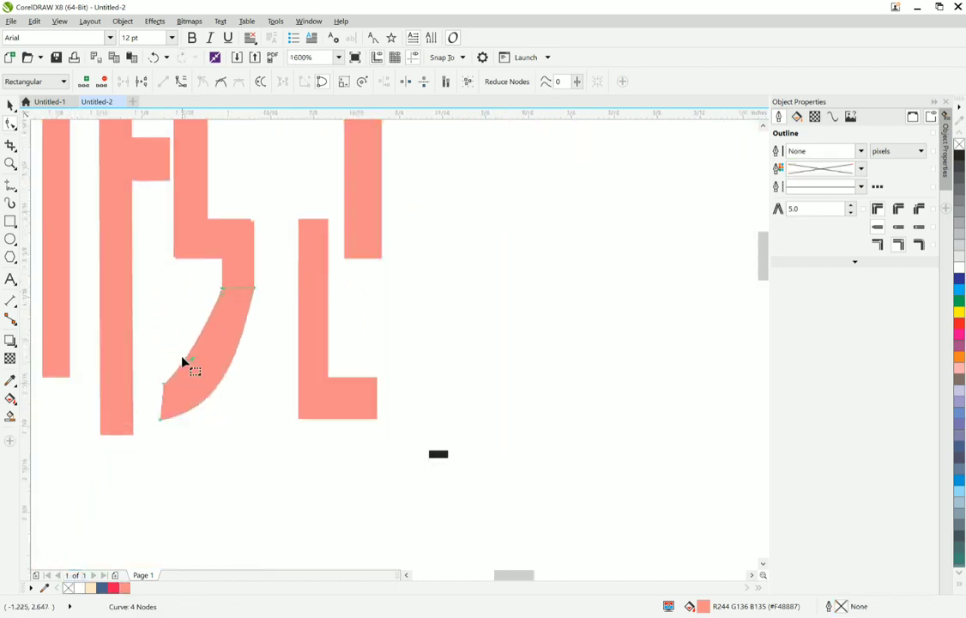
- Bend the left edge of the curved stroke slightly inward near its middle
scroll(184, 351, "down", 2)
scroll(183, 350, "up", 4)
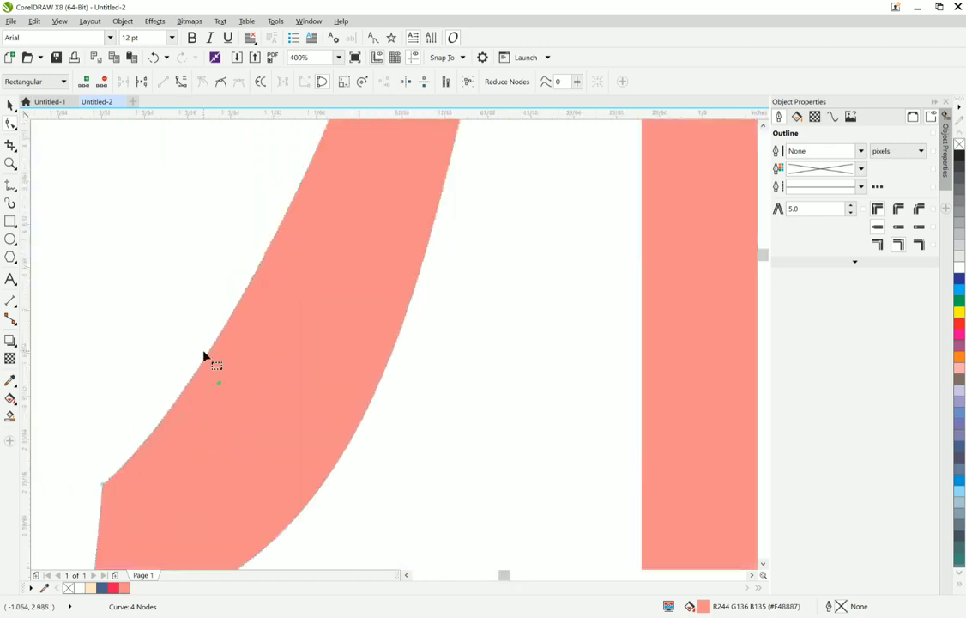
mouse_move(235, 319)
left_mouse_down()
mouse_move(245, 326)
mouse_move(241, 319)
left_mouse_up()
scroll(243, 326, "down", 3)
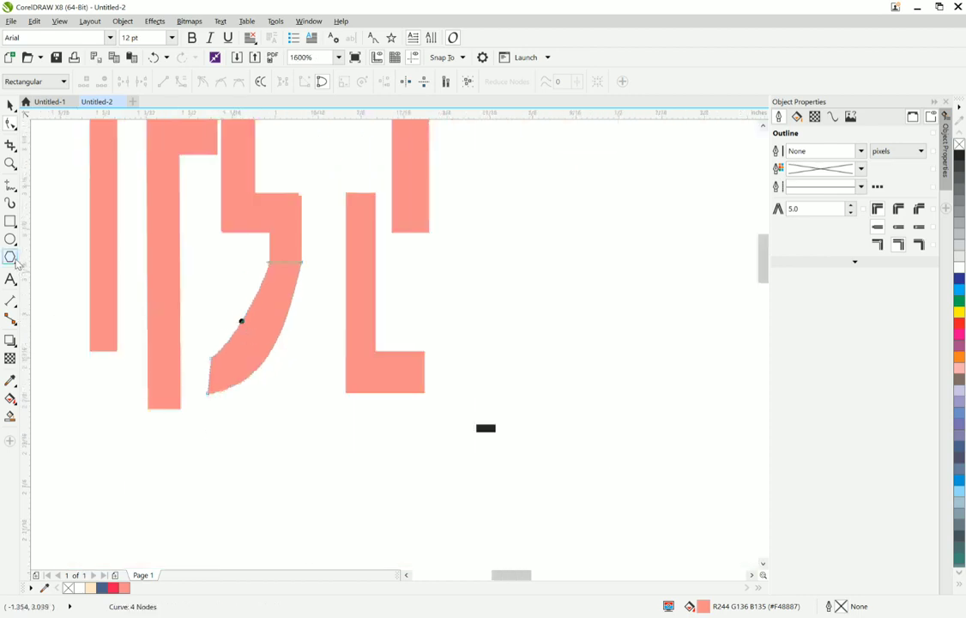
- Duplicate the short horizontal bar above the curved stroke and shift the copy 0.19 in right to connect 悦's two right-hand vertical strokes
left_click(11, 105)
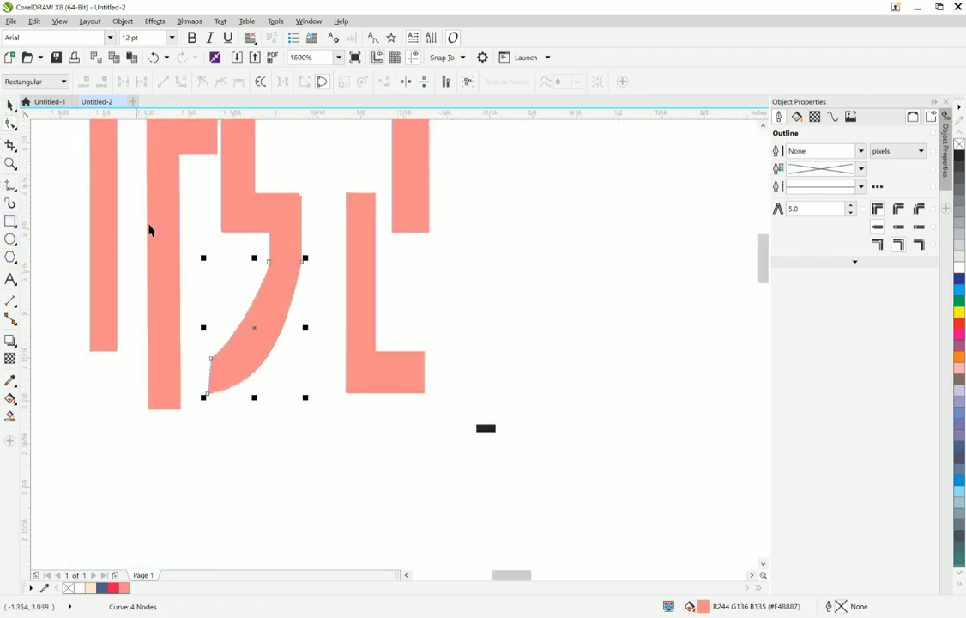
left_click(233, 227)
left_click(232, 223)
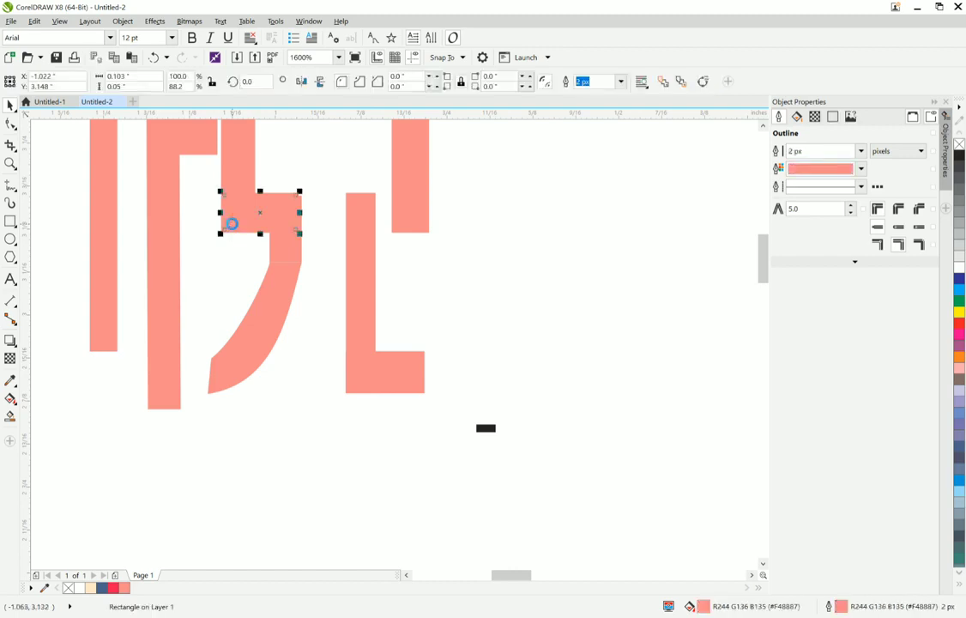
key("plus")
key("Right")
key("Right")
key("Right")
key("Right")
key("Right")
key("Right")
key("Right")
key("Right")
key("Right")
key("Right")
key("Right")
key("Right")
key("Right")
key("Right")
key("Right")
key("Right")
key("Right")
key("Right")
key("Right")
key("Right")
key("Left")
key("Left")
key("Left")
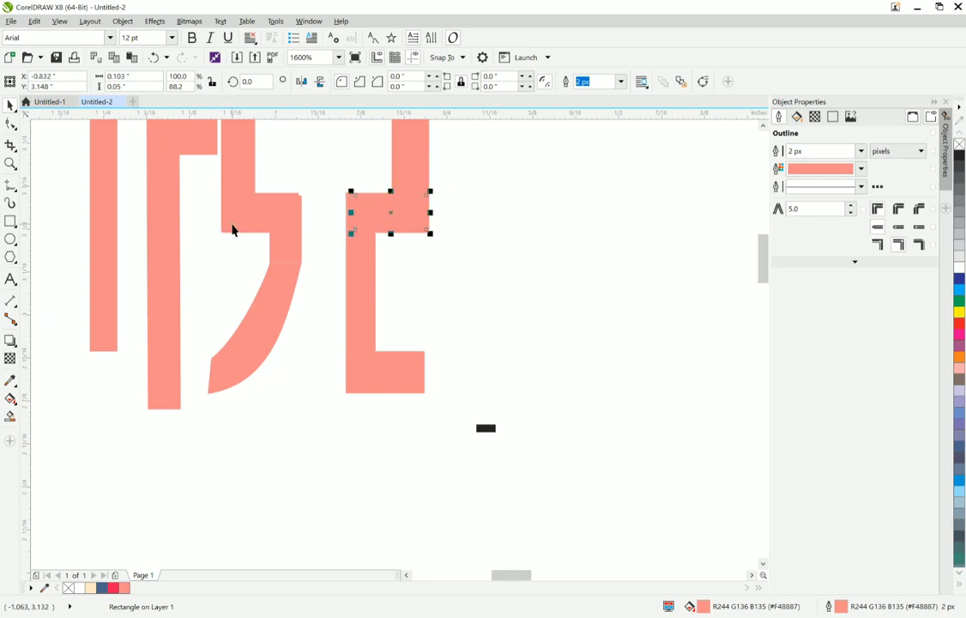
- Delete the small black rectangle beside 悦 and widen the character's bottom-right bar to about 0.154 in
left_click_drag(532, 439, 460, 412)
key("Delete")
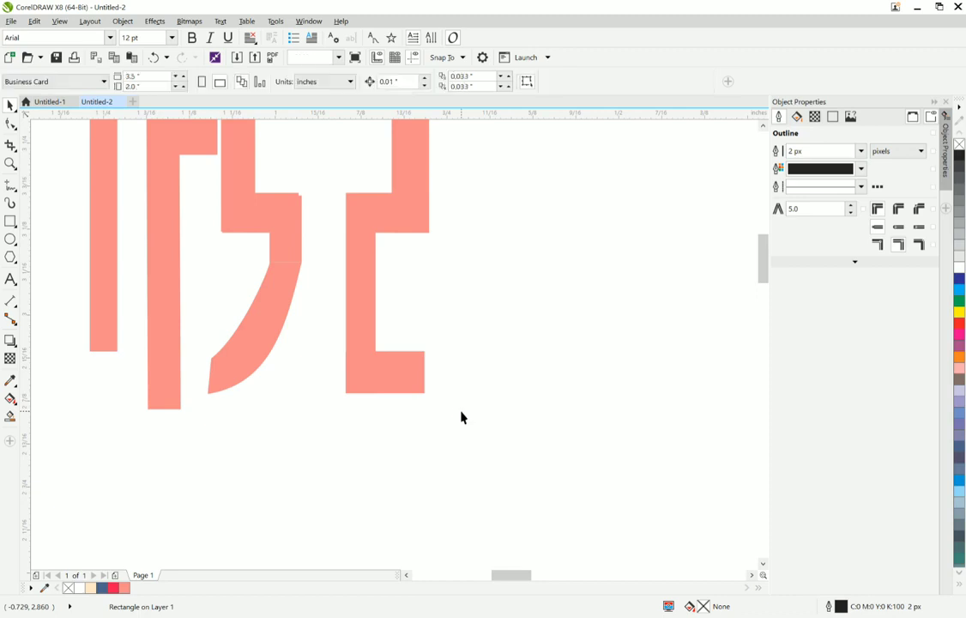
left_click(425, 383)
left_click_drag(429, 372, 459, 366)
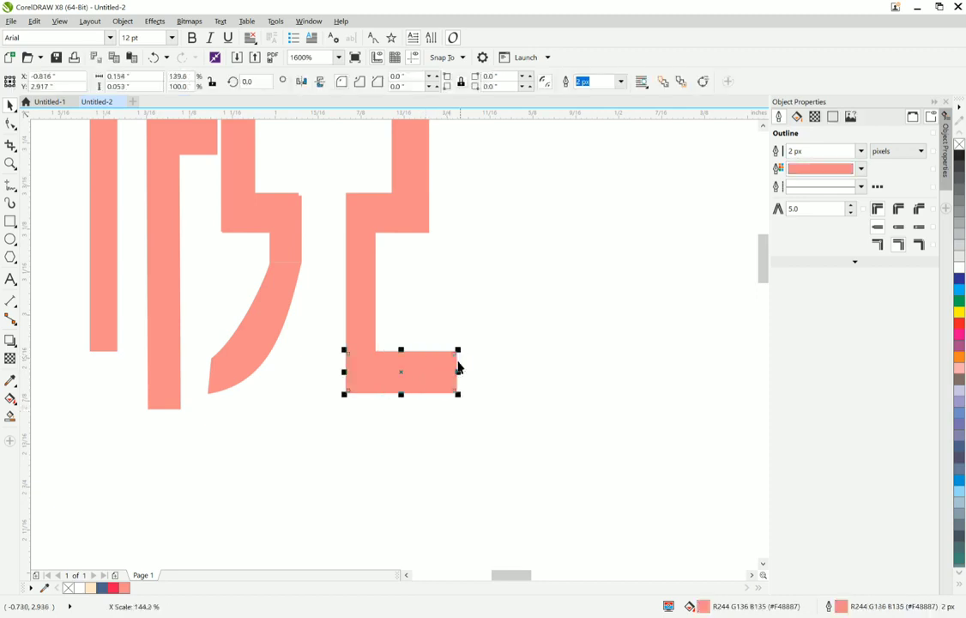
- Duplicate the top bar of 喜's middle box and place the copy 0.11 in lower to close the box
scroll(459, 364, "down", 3)
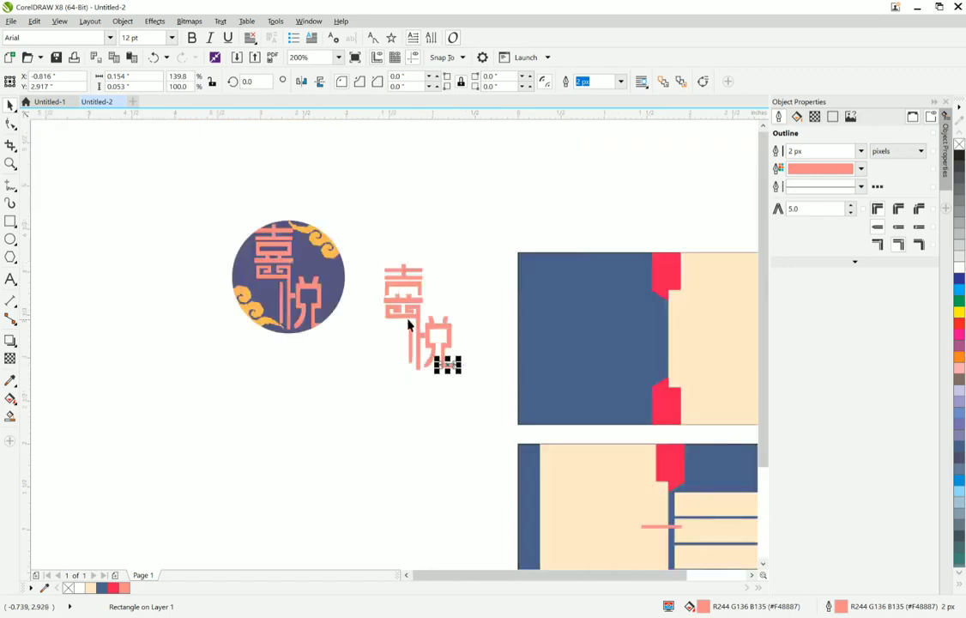
scroll(409, 266, "up", 2)
left_click(394, 184)
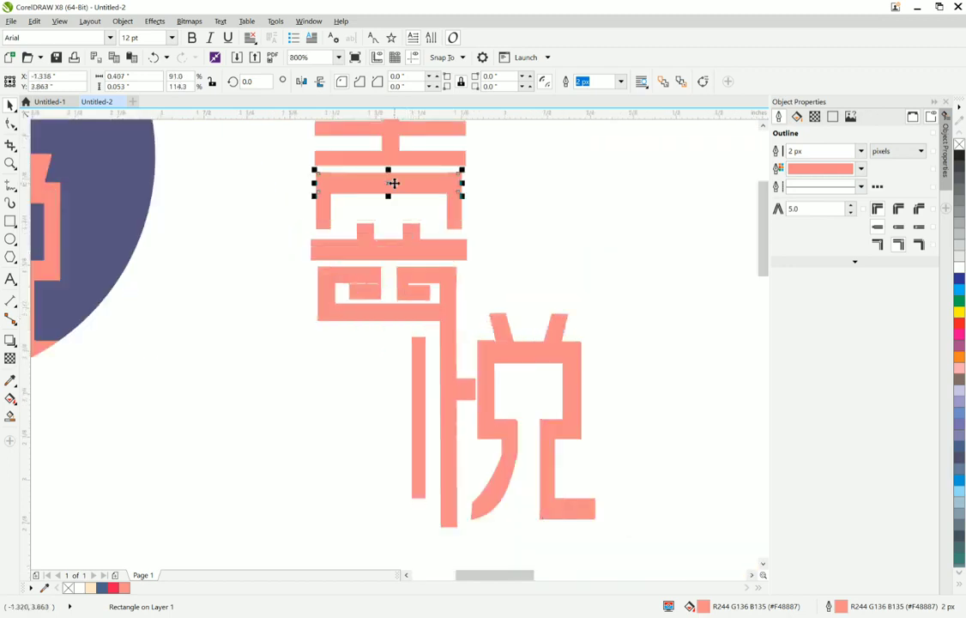
key("Down")
key("Down")
key("Down")
key("Down")
key("Down")
key("Down")
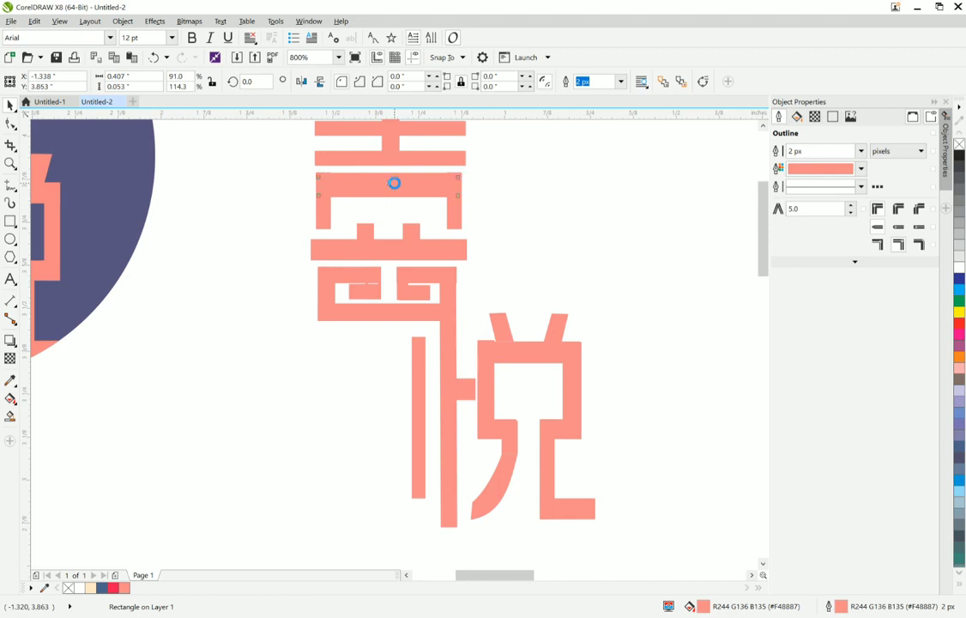
key("Up")
key("Up")
key("Up")
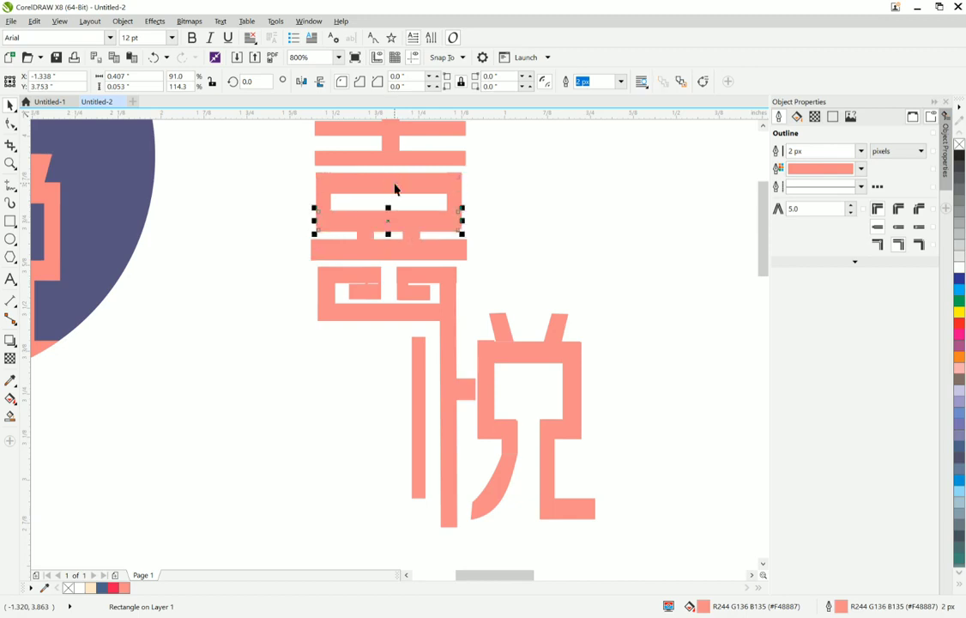
- Fill the small vertical rectangle at the inner end of the left hook in 喜's lower box with salmon, and deselect it
left_click(378, 286)
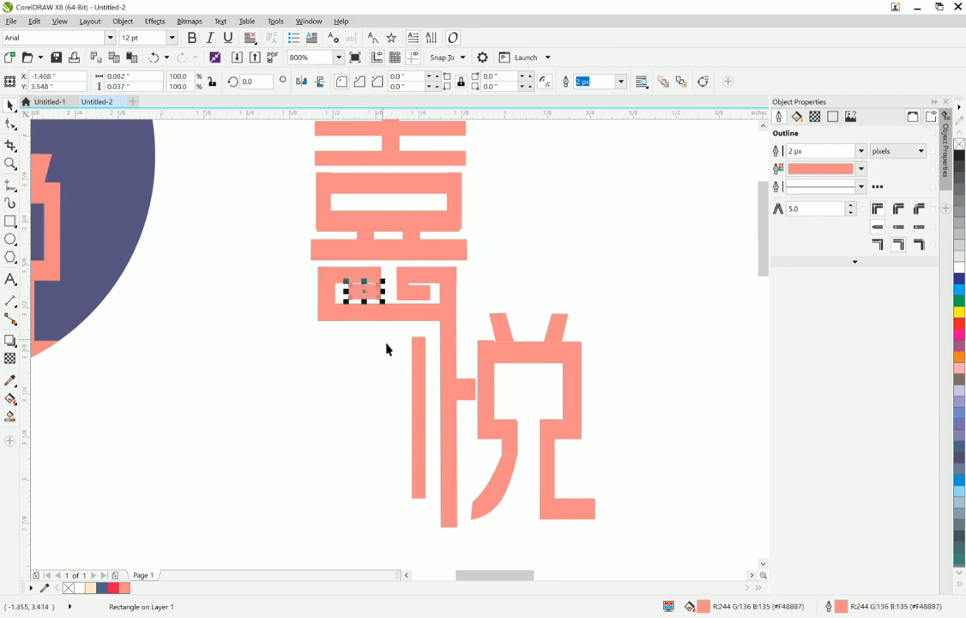
left_click_drag(387, 344, 366, 280)
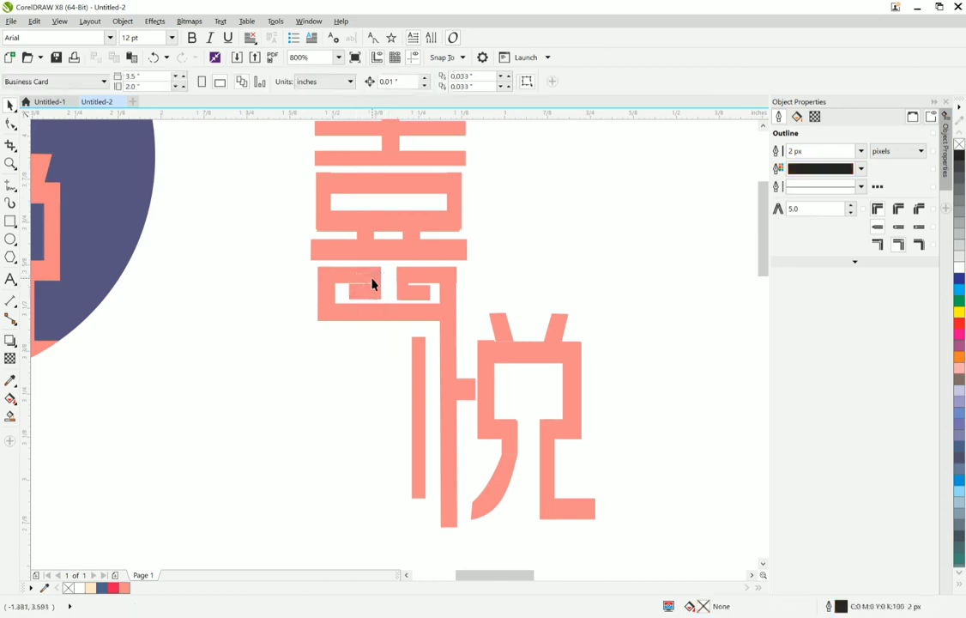
scroll(371, 277, "up", 2)
left_click(354, 305)
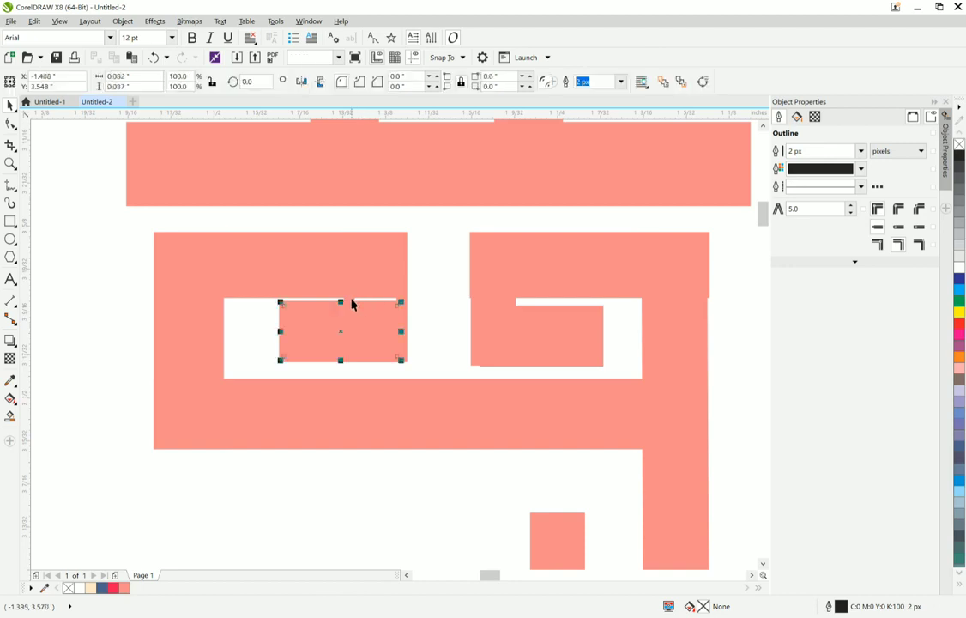
left_click(350, 298)
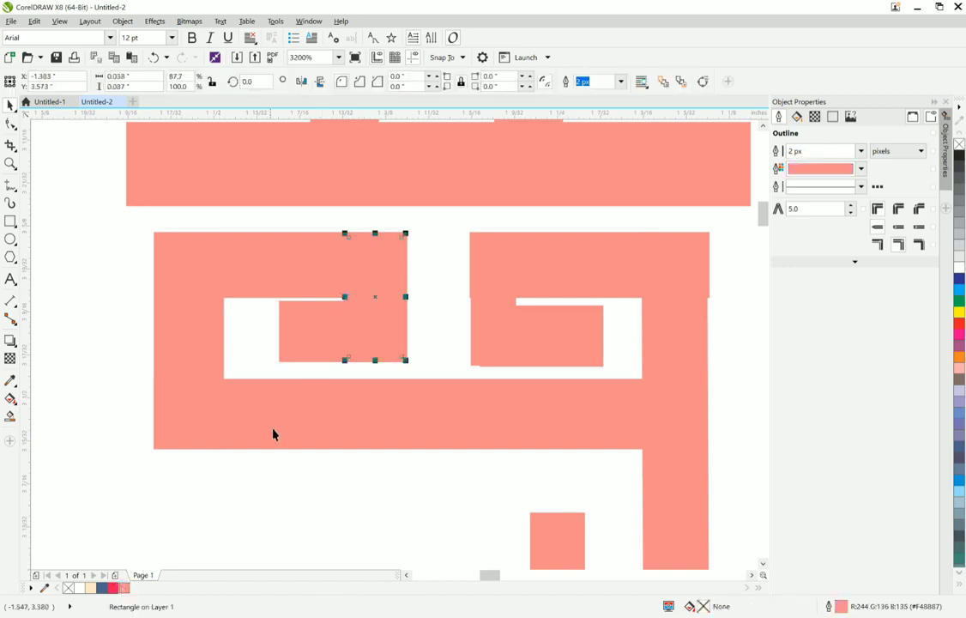
scroll(273, 434, "down", 3)
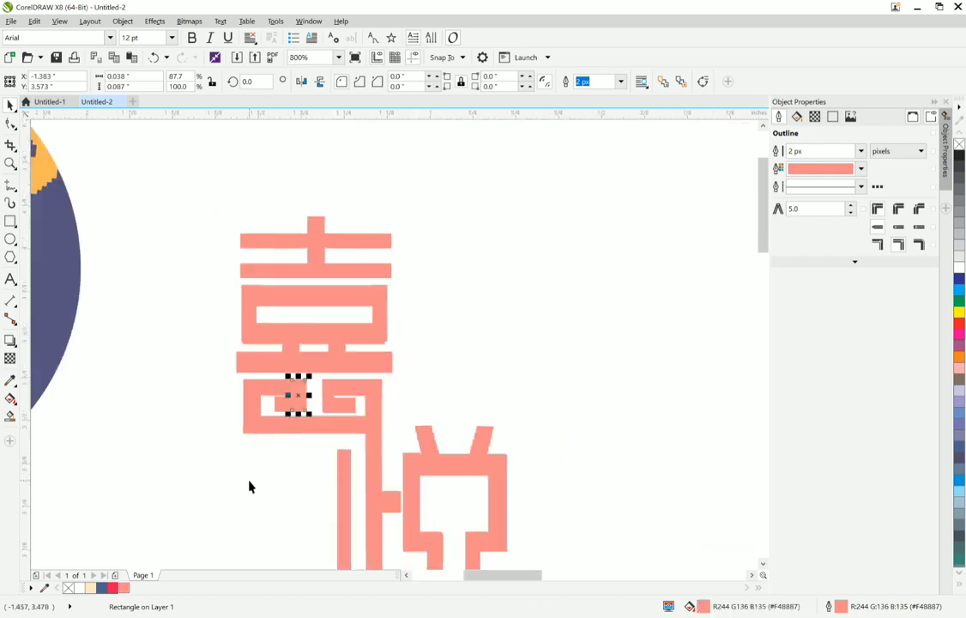
left_click(249, 486)
scroll(250, 486, "down", 2)
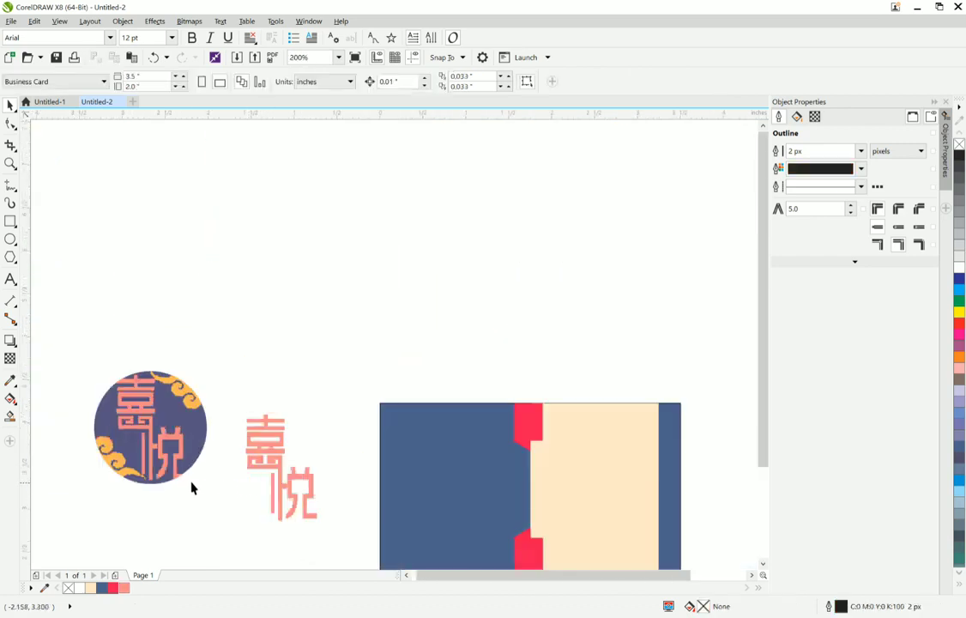
- Copy the width value of the reference logo circle
left_click(174, 469)
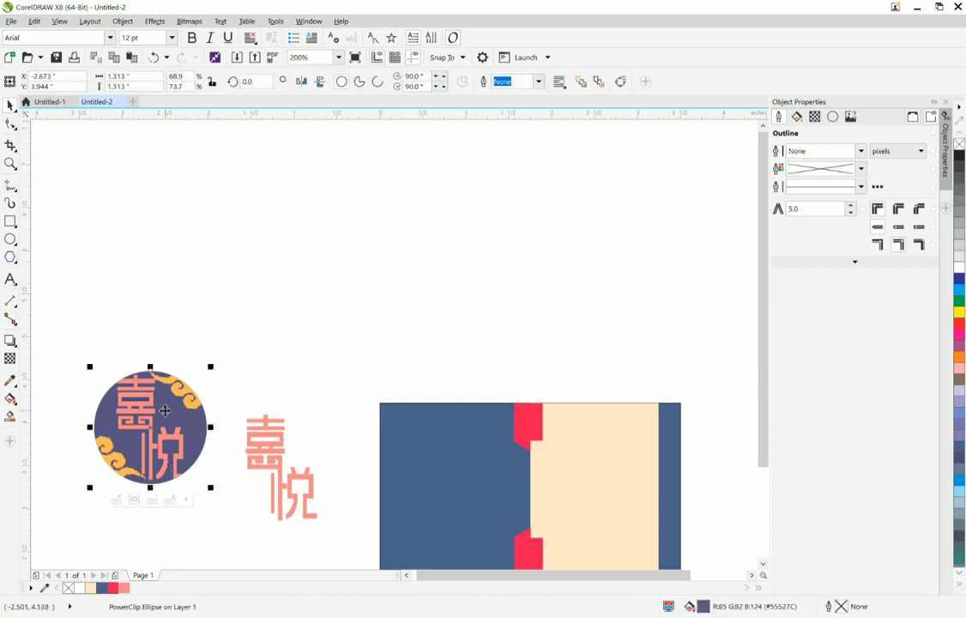
right_click(165, 411)
left_click(113, 246)
left_click(129, 77)
key("ctrl+c")
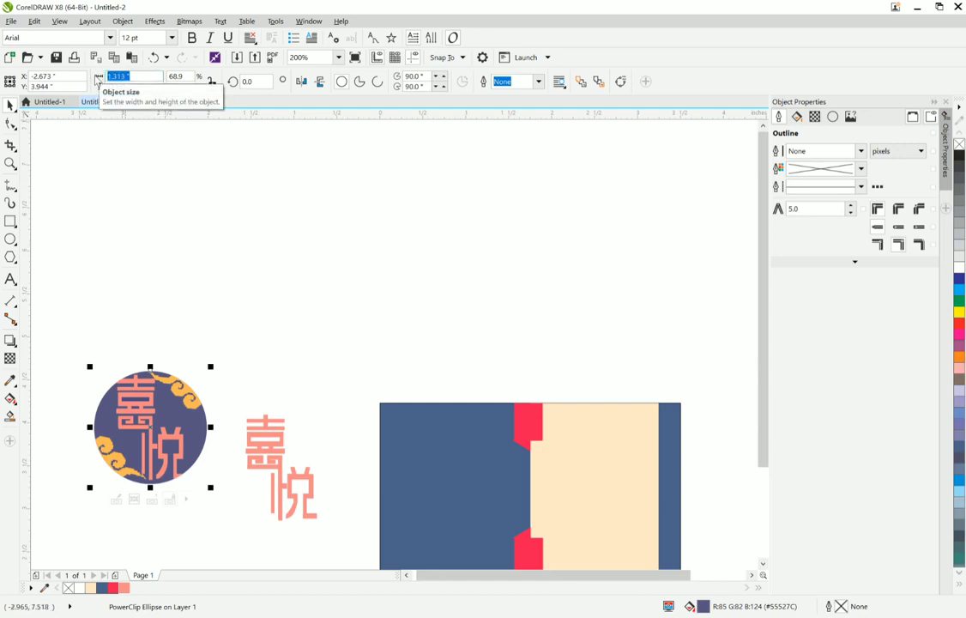
- Draw a circle above the redrawn lettering and set its width and height to 1.313 in
left_click(10, 239)
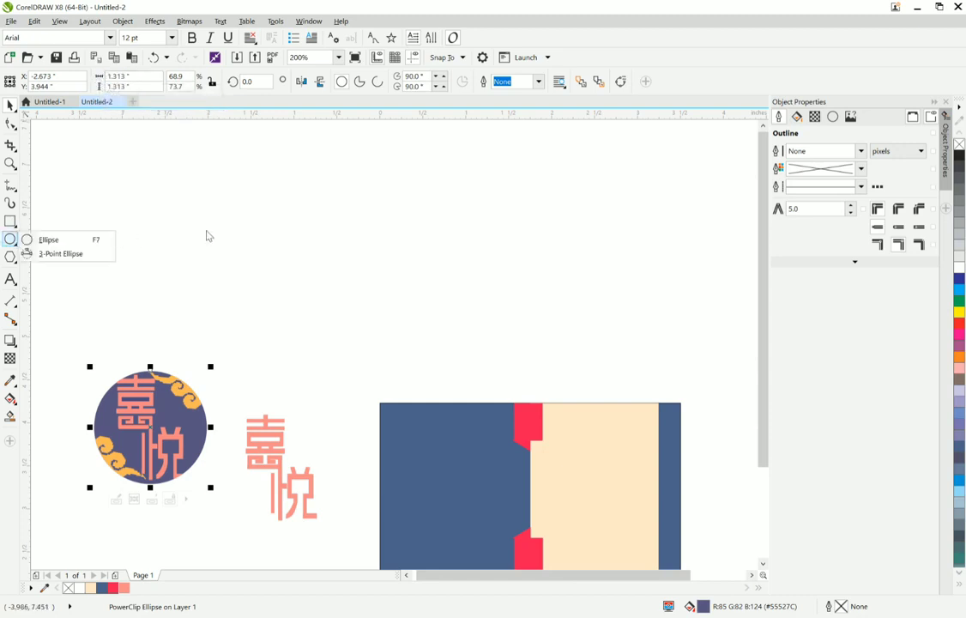
left_click(82, 240)
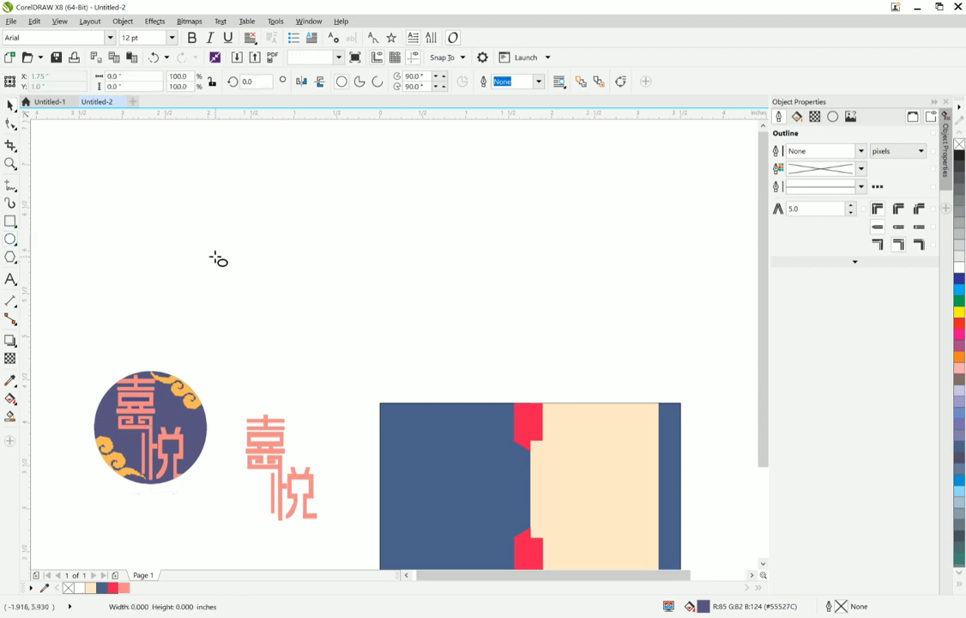
left_click_drag(213, 253, 290, 333)
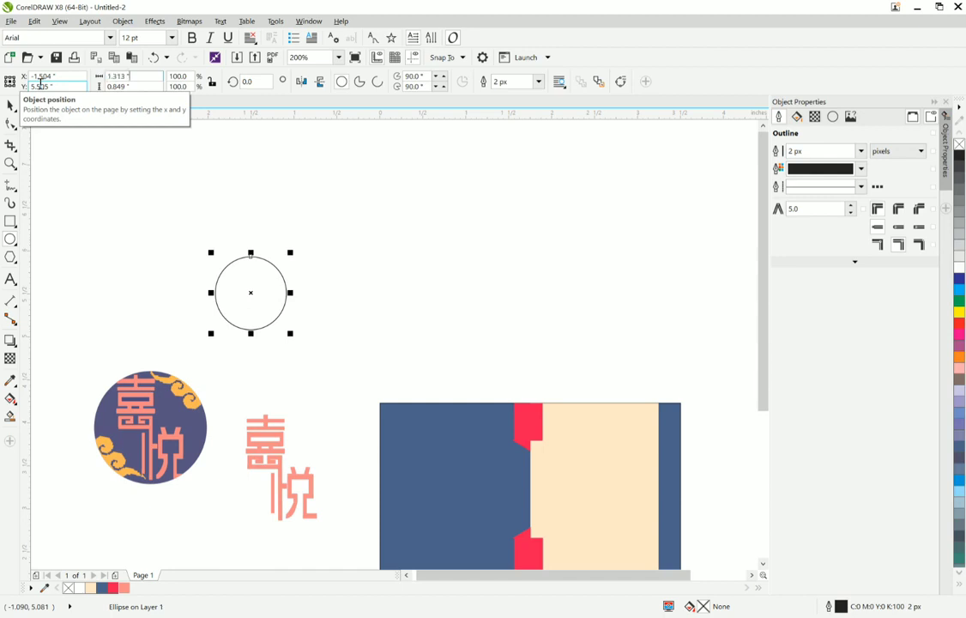
key("Tab")
key("ctrl+v")
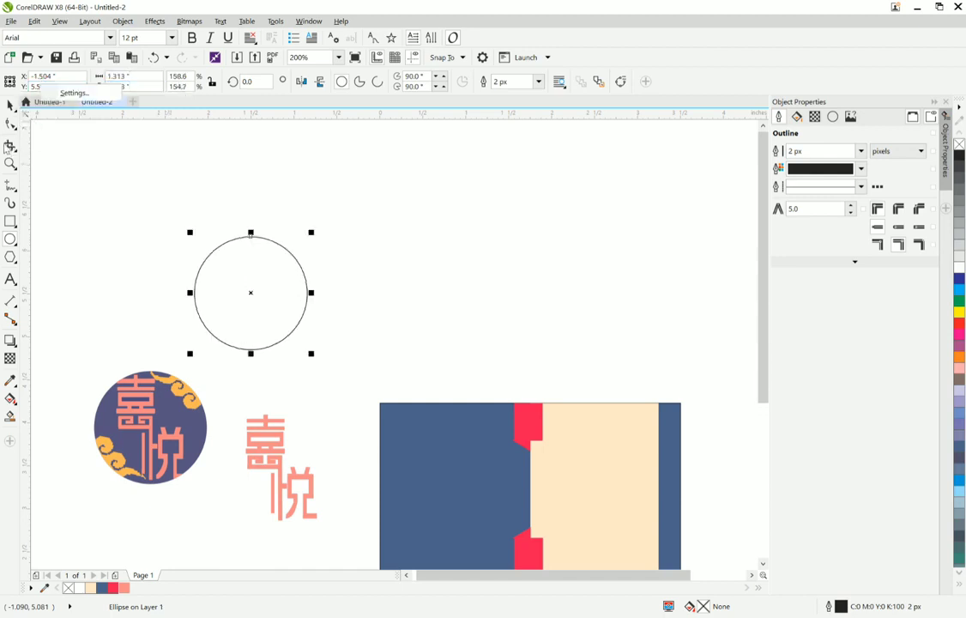
- Move the new circle down over the redrawn 喜悦 lettering, centred at about X -1.187, Y 3.506 in
left_click(238, 217)
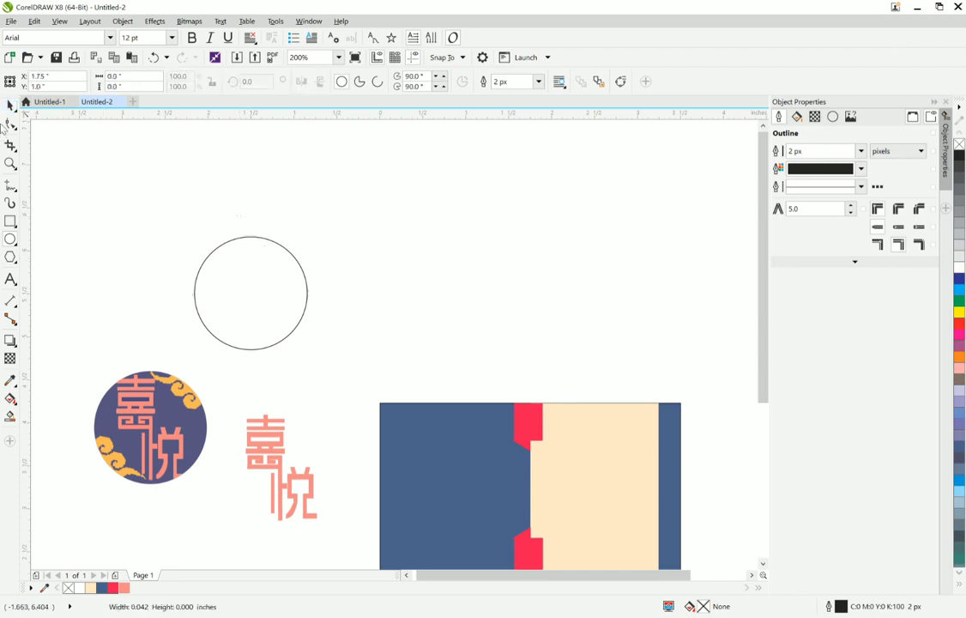
left_click(215, 248)
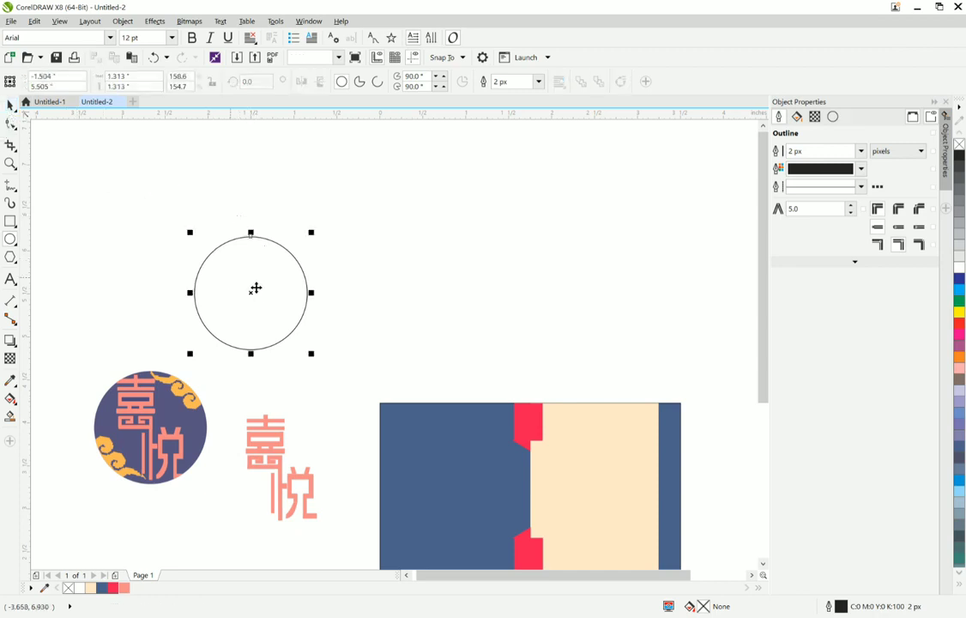
left_click_drag(250, 291, 304, 531)
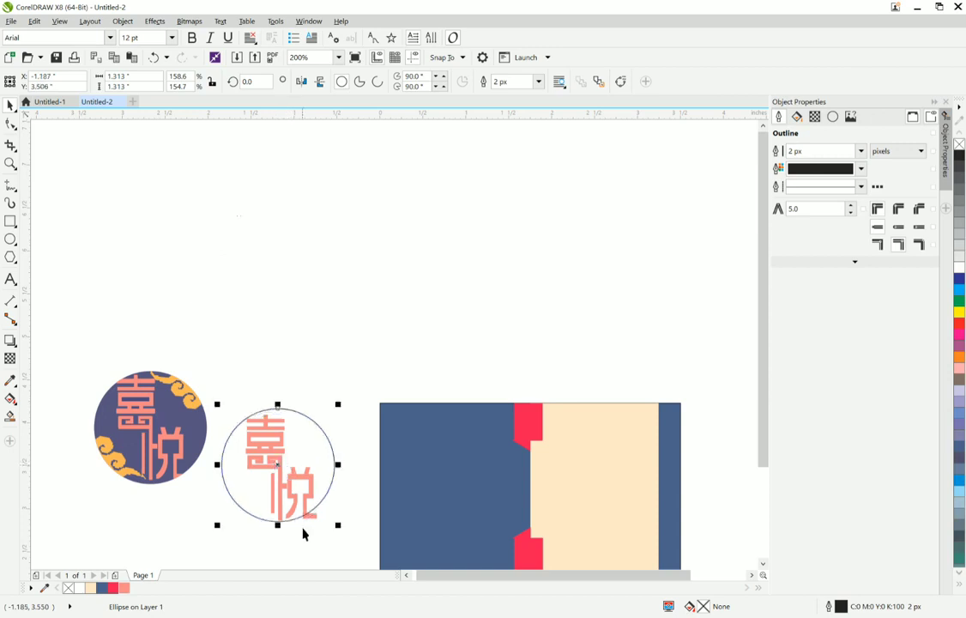
- Fine-tune the circle's placement around the lettering in small nudges until its centre is at X -1.157, Y 3.476 in
scroll(304, 531, "up", 1)
scroll(277, 489, "up", 1)
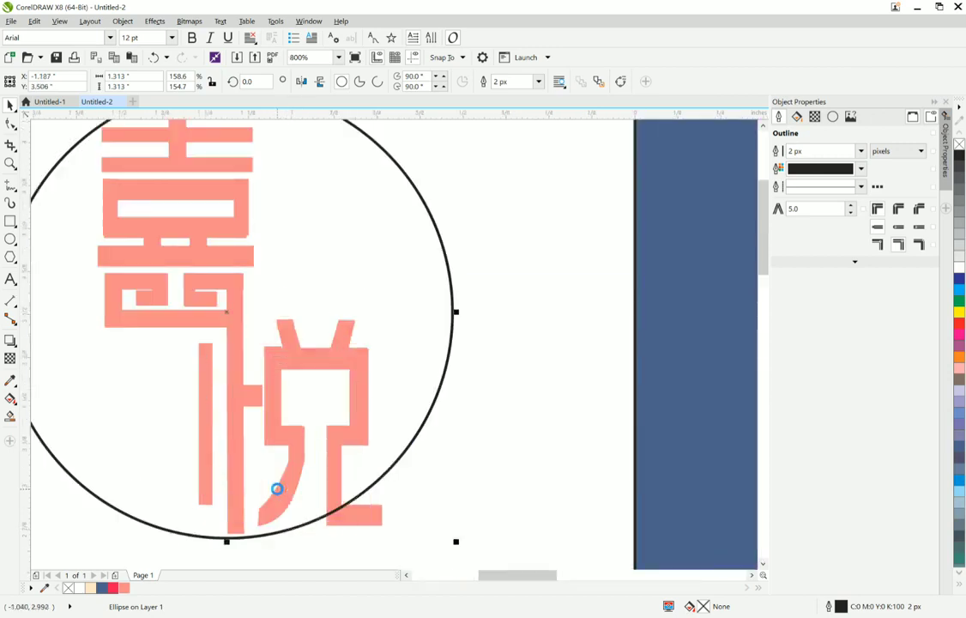
key("Down")
key("Down")
key("Down")
key("Down")
key("Down")
key("Down")
key("Down")
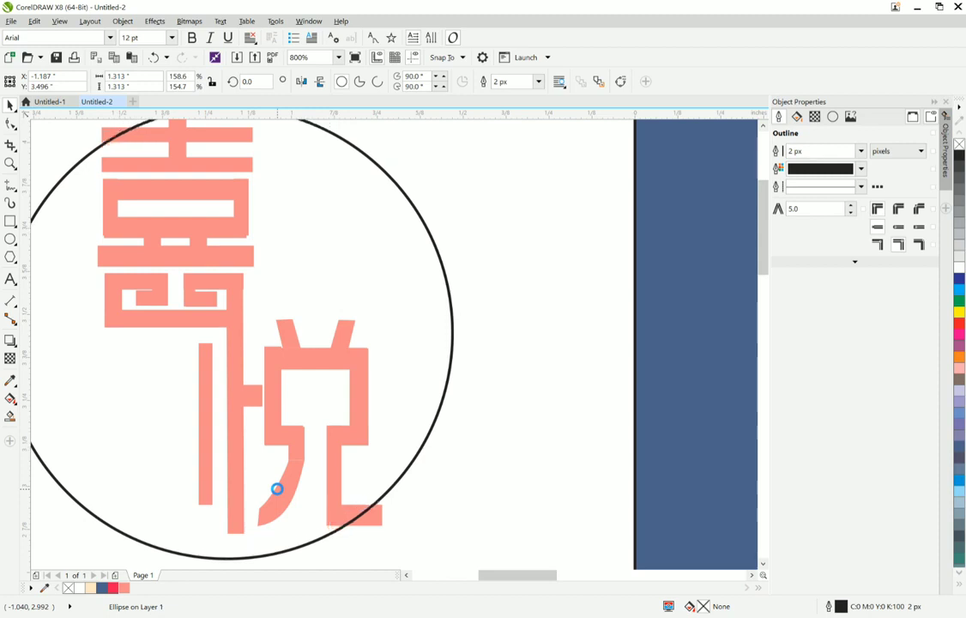
key("Up")
key("Up")
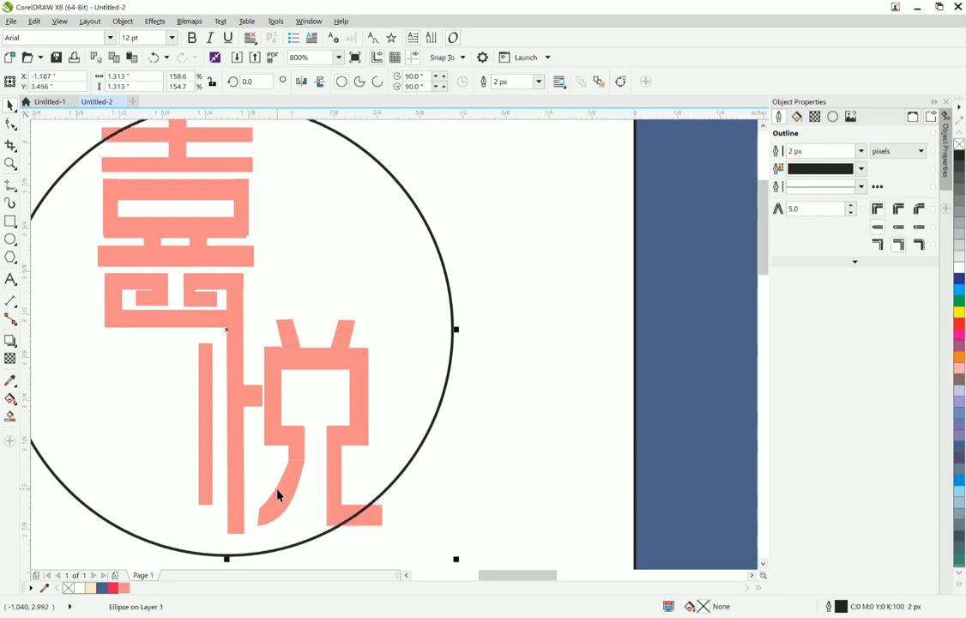
key("Right")
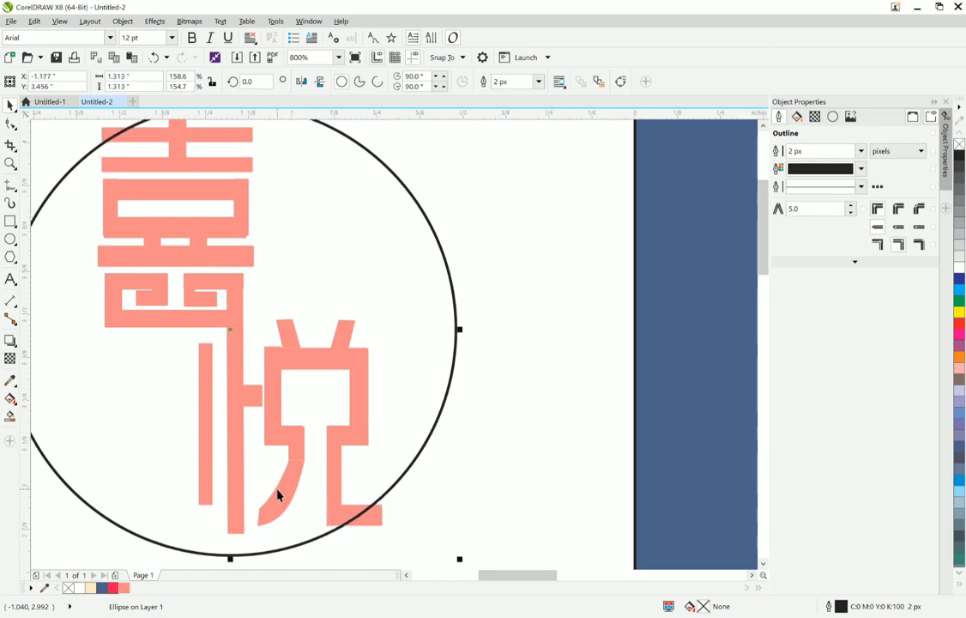
scroll(436, 442, "down", 2)
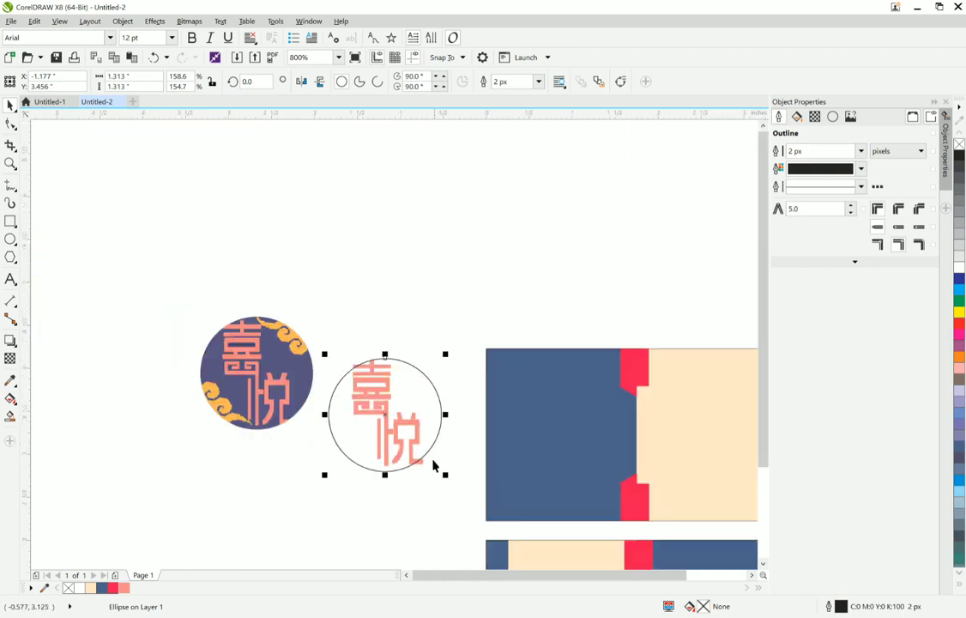
scroll(406, 446, "up", 1)
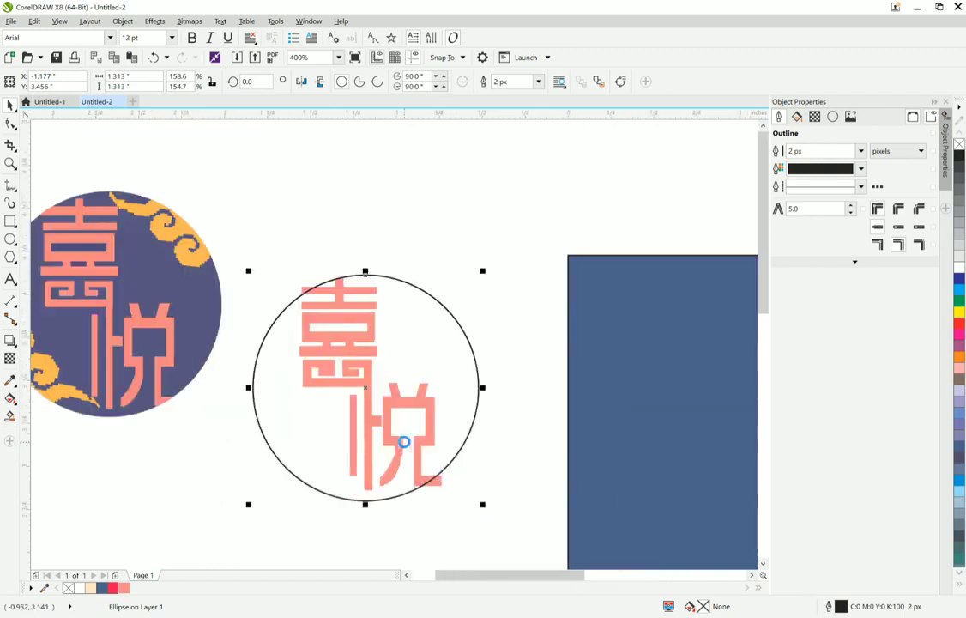
key("Right")
key("Right")
key("Up")
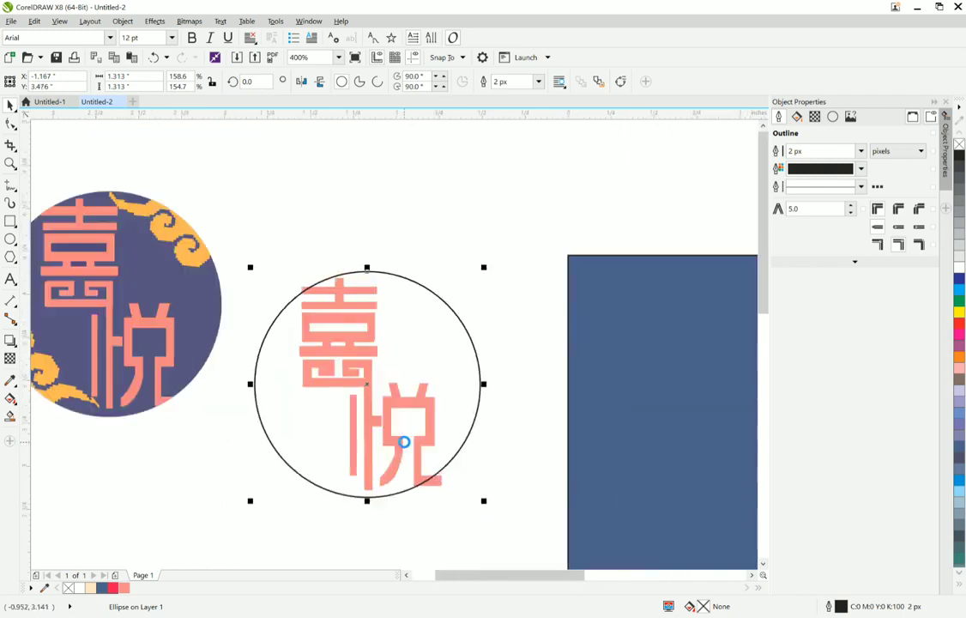
key("Up")
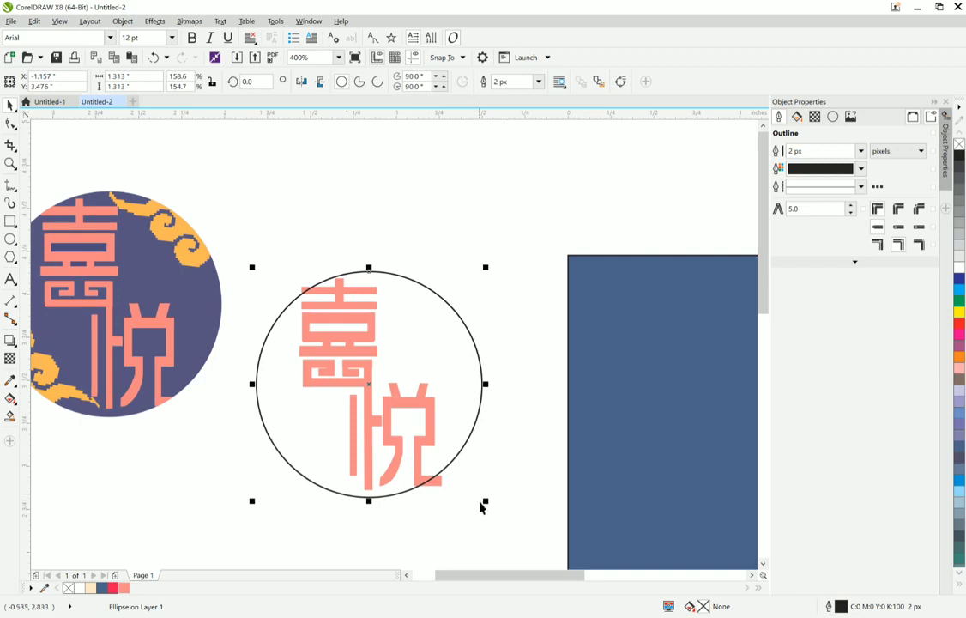
- Select all the redrawn 喜悦 strokes and PowerClip them inside the circle
left_click_drag(482, 521, 268, 273)
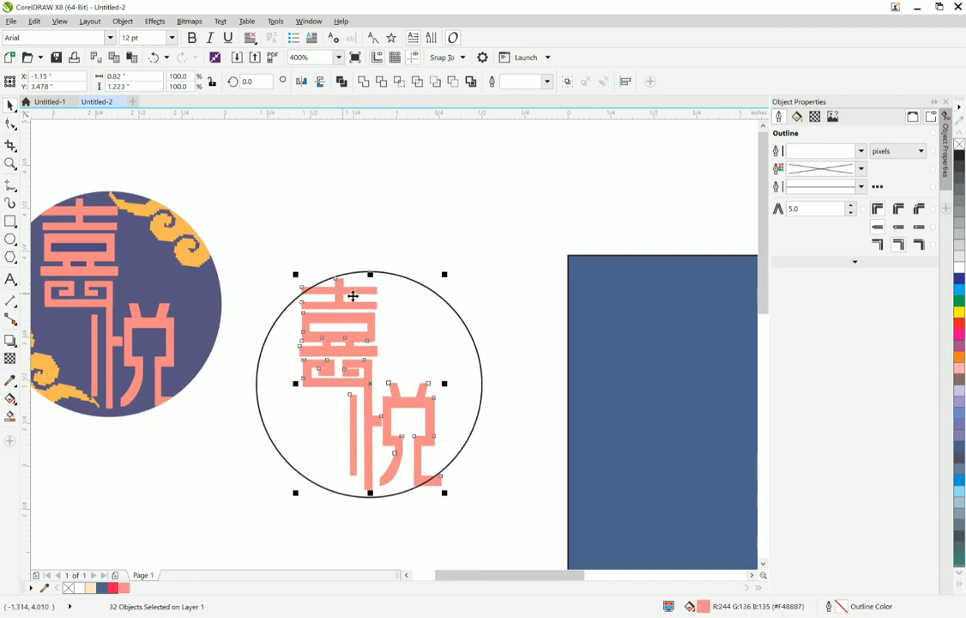
right_click(352, 296)
left_click(415, 308)
left_click(417, 319)
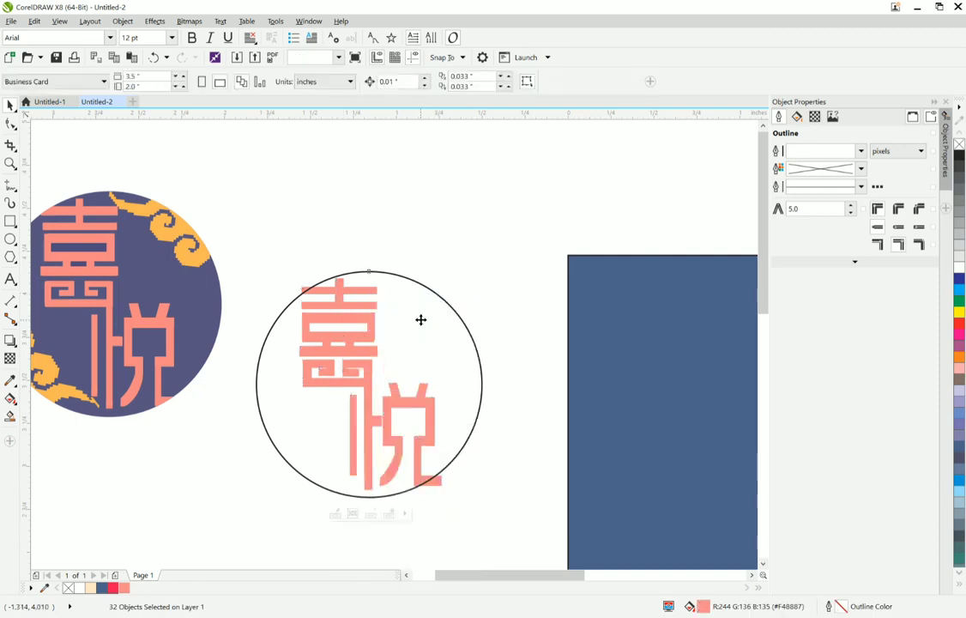
left_click(421, 319)
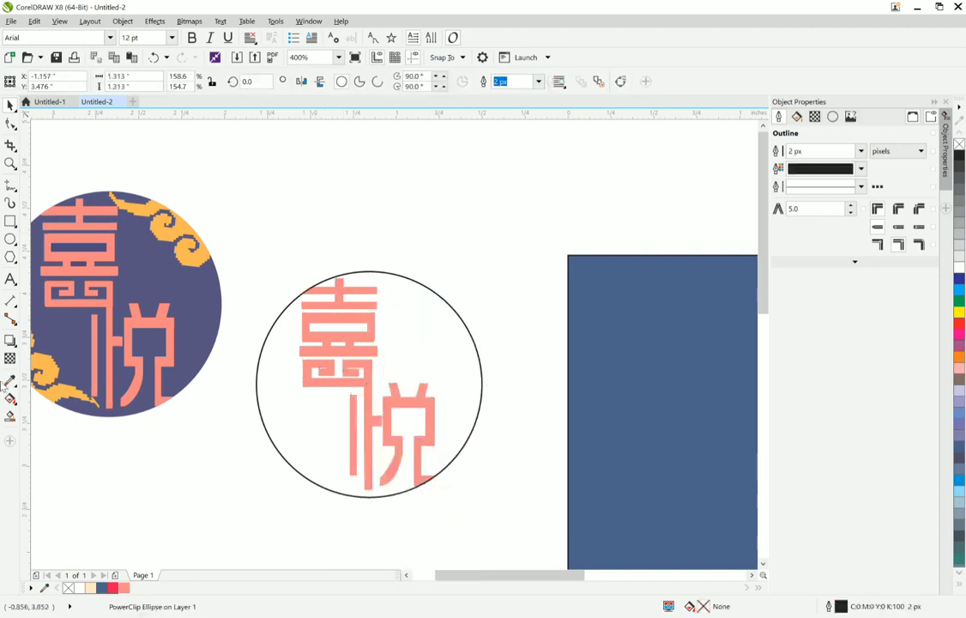
- Sample the purple background of the reference logo and fill the new circle with it
key("Escape")
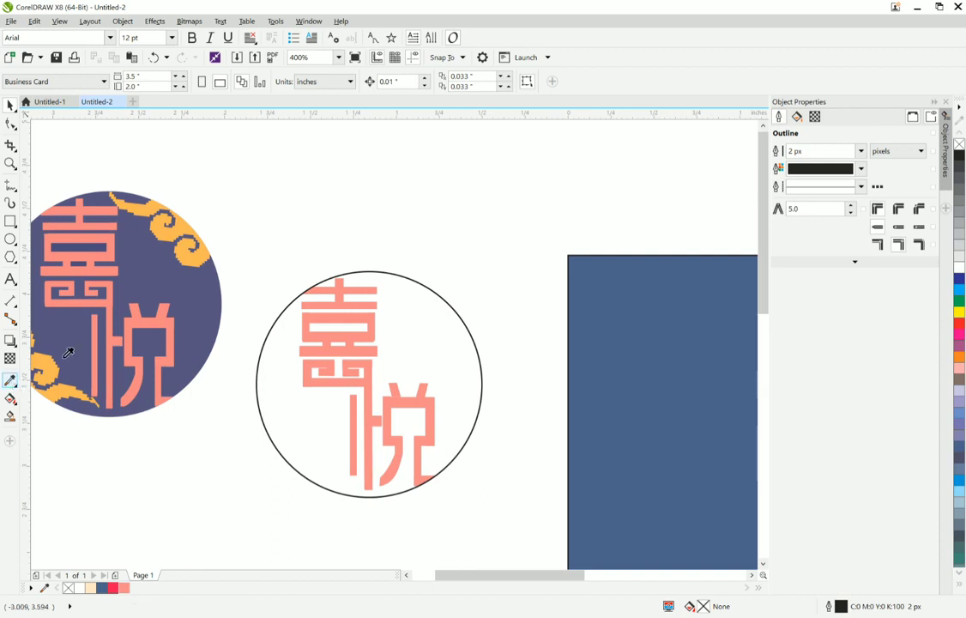
left_click(206, 303)
left_click(280, 418)
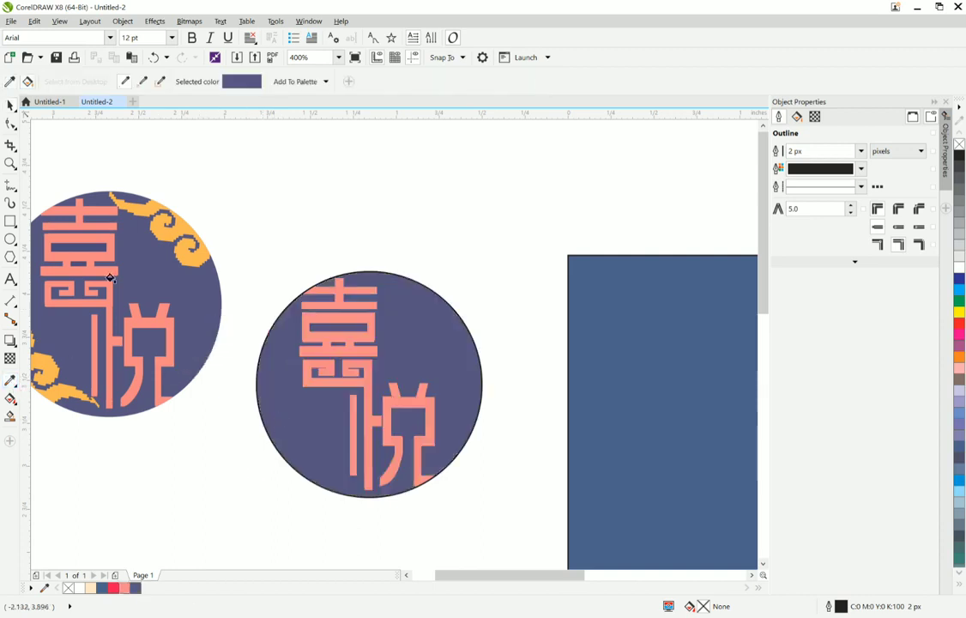
left_click(9, 105)
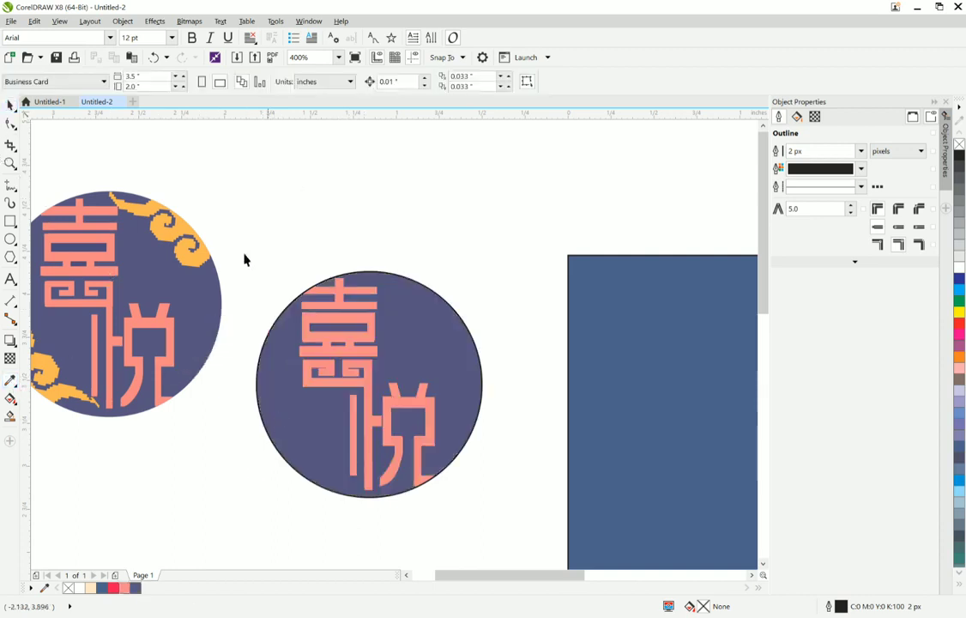
- Draw a small wavy banner shape about 0.229 × 0.076 in beside the lower left of the new circle
scroll(152, 250, "up", 2)
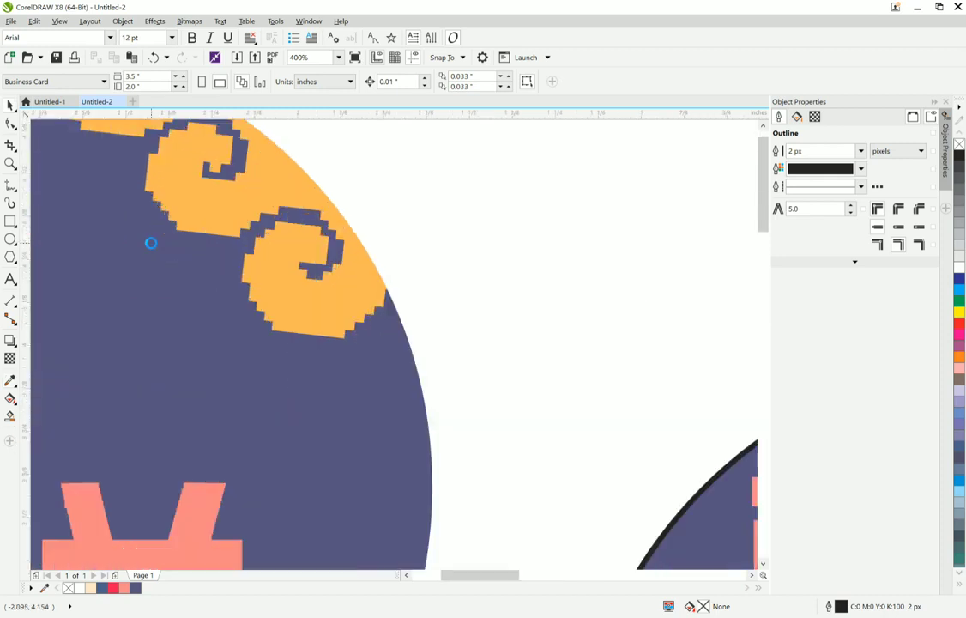
scroll(152, 250, "down", 4)
scroll(129, 279, "up", 2)
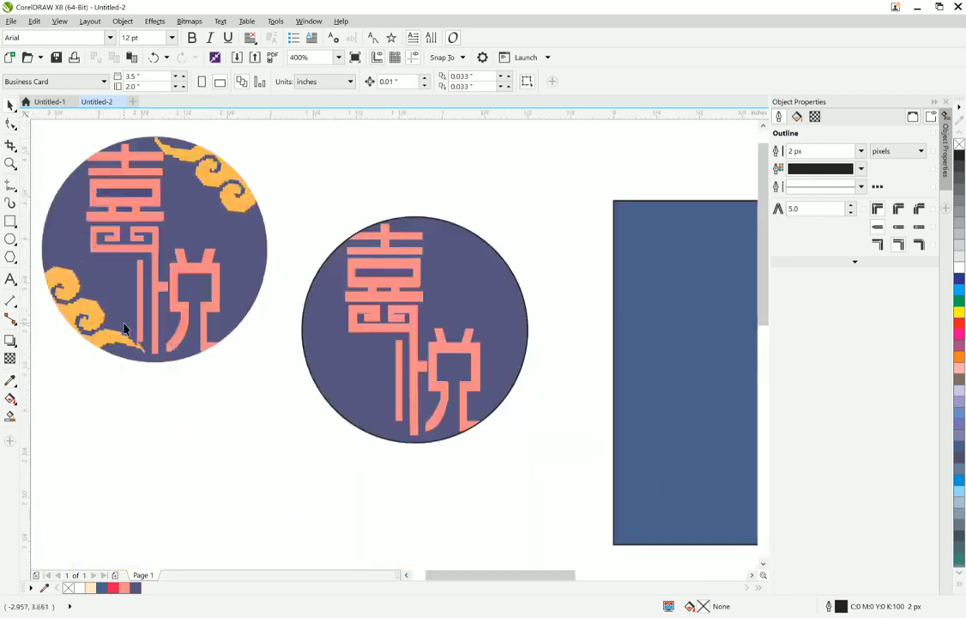
left_click(17, 260)
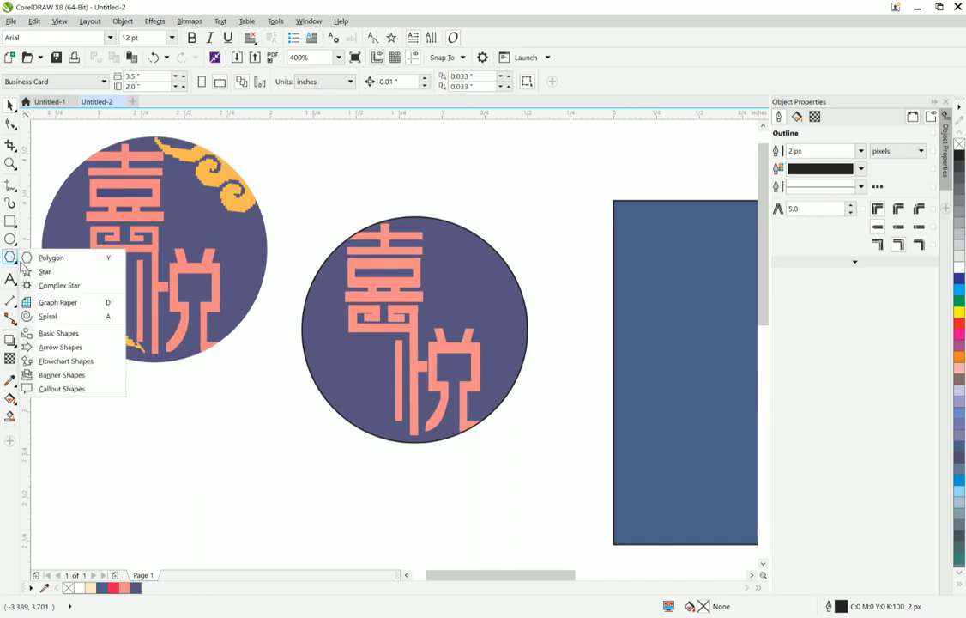
left_click(58, 375)
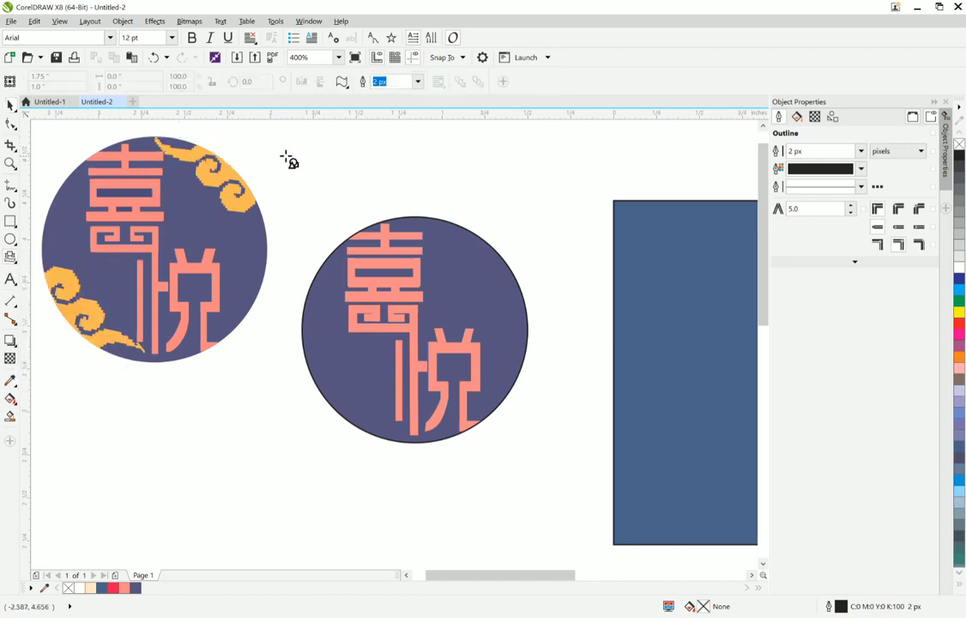
left_click_drag(286, 156, 282, 438)
left_click(11, 105)
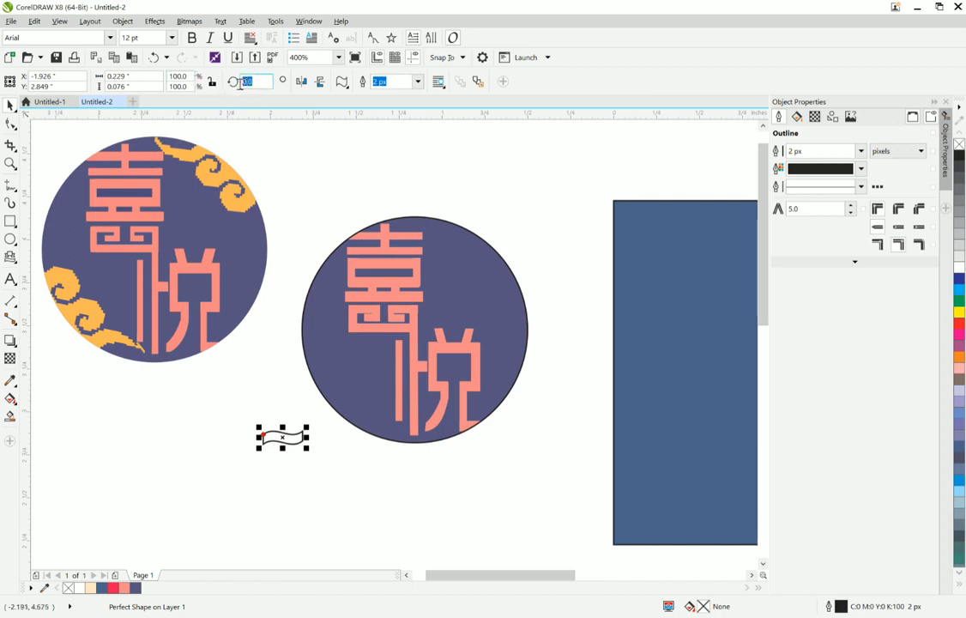
- Rotate the wavy banner shape by 90° and deselect it
type("90")
key("Return")
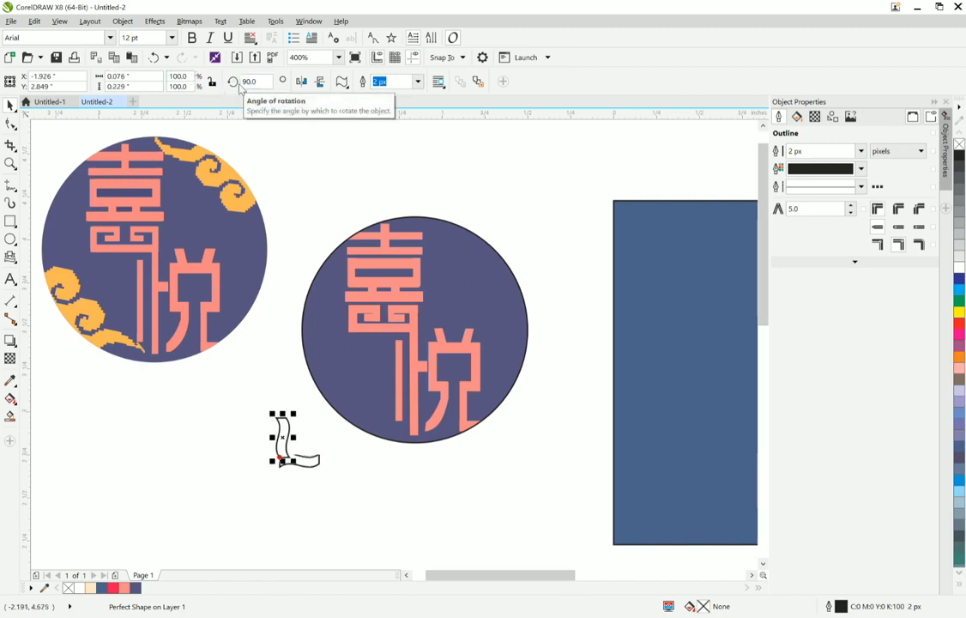
left_click(291, 552)
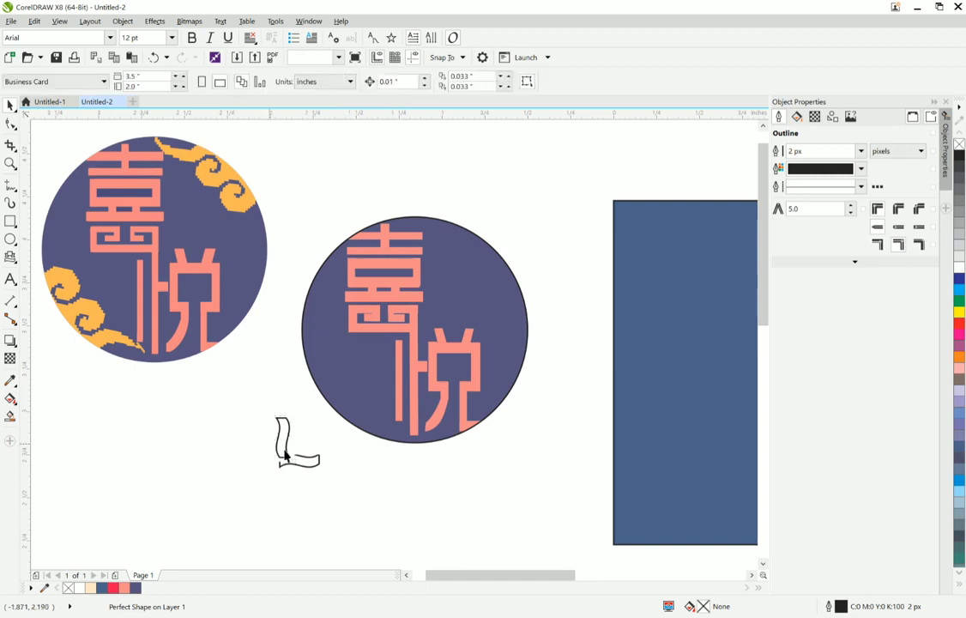
- Move the upright wavy shape up and left to about X -2.031, Y 3.055 in and delete the horizontal copy
left_click(284, 449)
left_click_drag(284, 455, 315, 459)
key("ctrl+z")
left_click(317, 470)
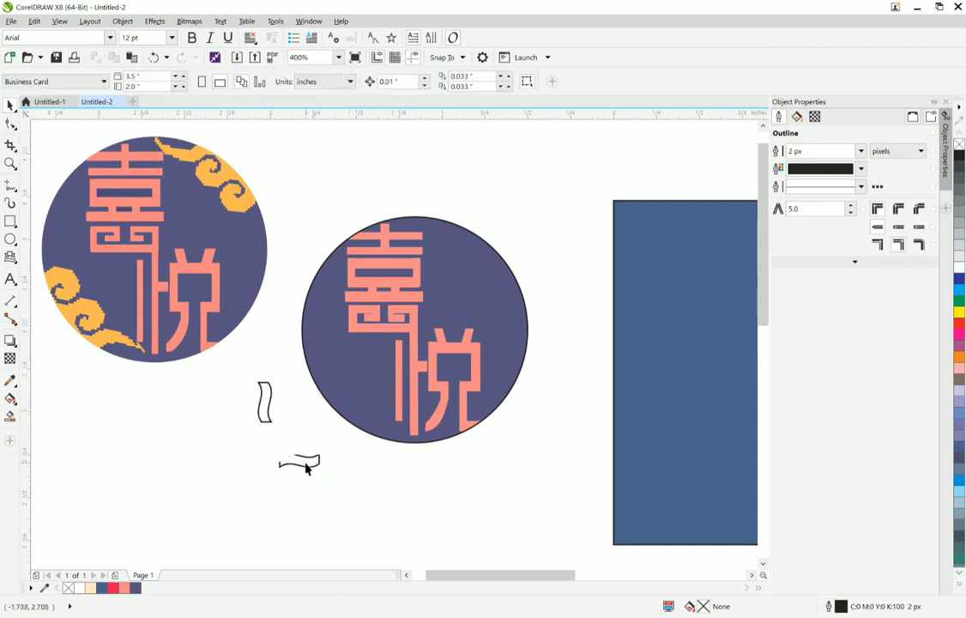
scroll(328, 483, "up", 2)
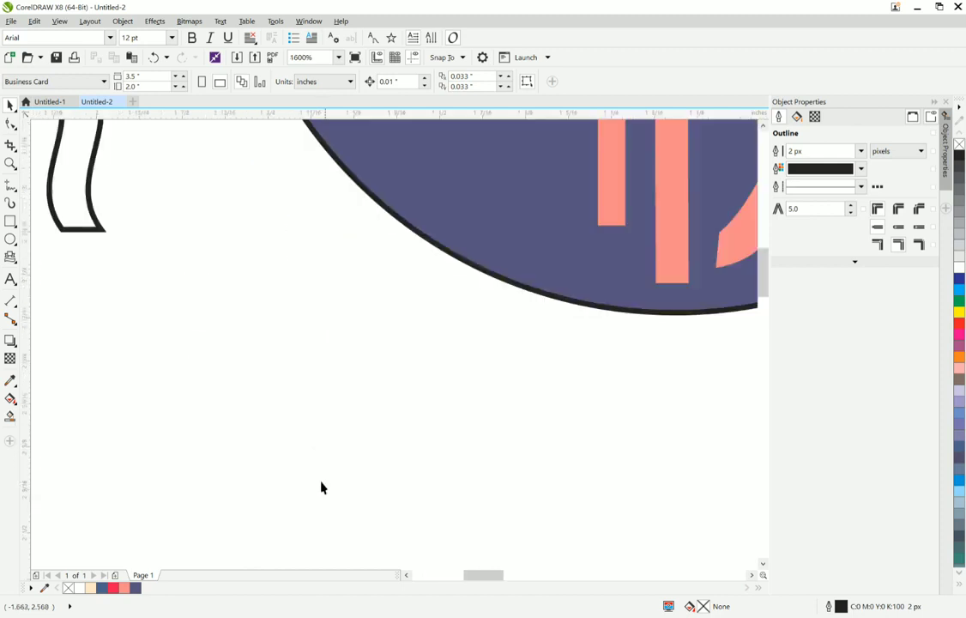
scroll(286, 445, "down", 2)
- Try to create a mirrored copy of the upright wavy shape directly below it
left_click_drag(261, 409, 203, 341)
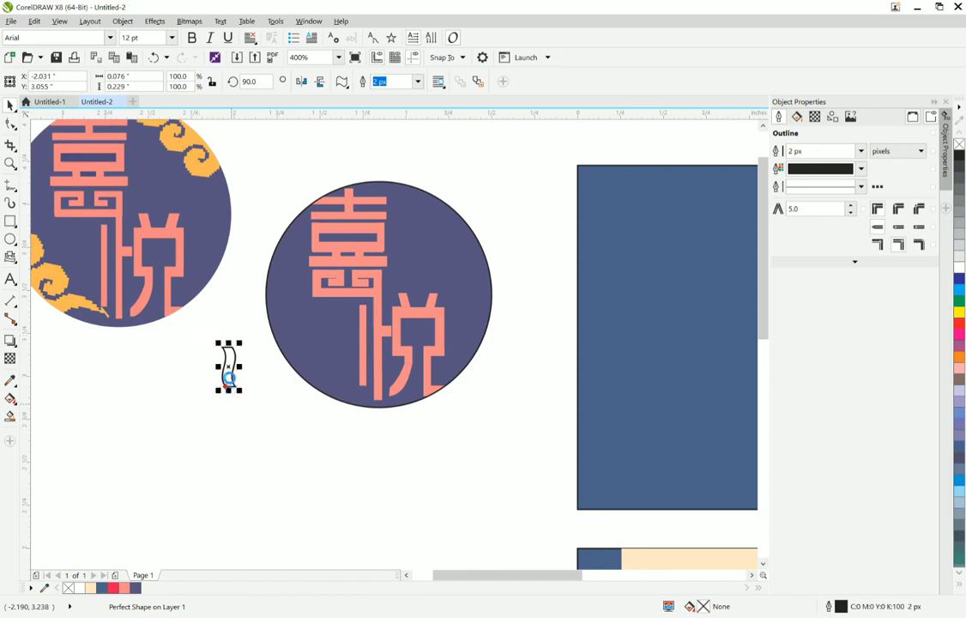
left_click_drag(231, 350, 236, 396)
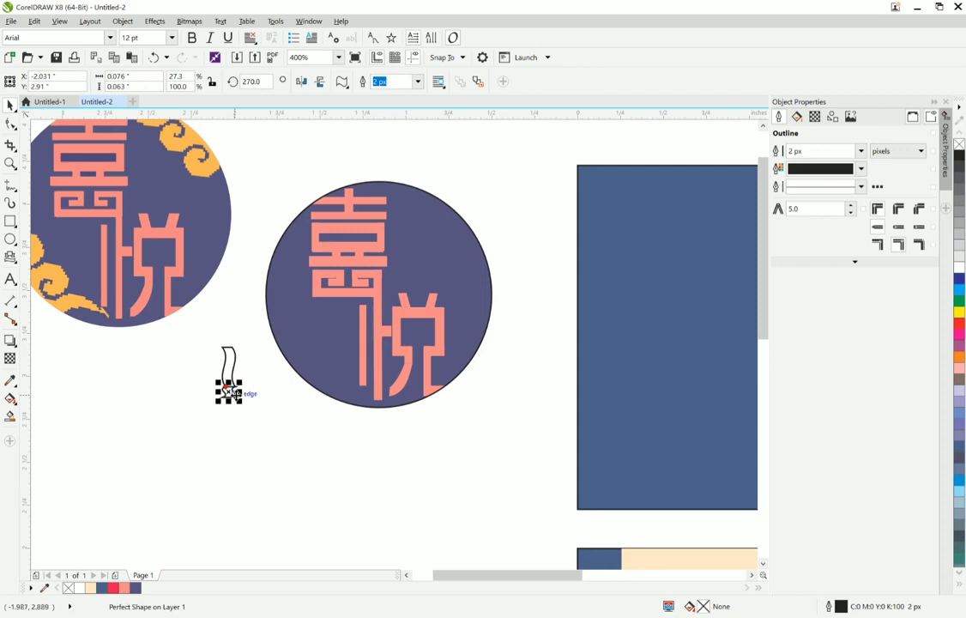
key("ctrl+z")
- Duplicate the upright wavy shape 0.076 in right and 0.229 in down so the copy meets the original's lower corner
mouse_move(229, 367)
left_mouse_down()
mouse_move(257, 420)
mouse_move(233, 367)
left_mouse_up()
right_click(254, 418)
scroll(242, 415, "up", 2)
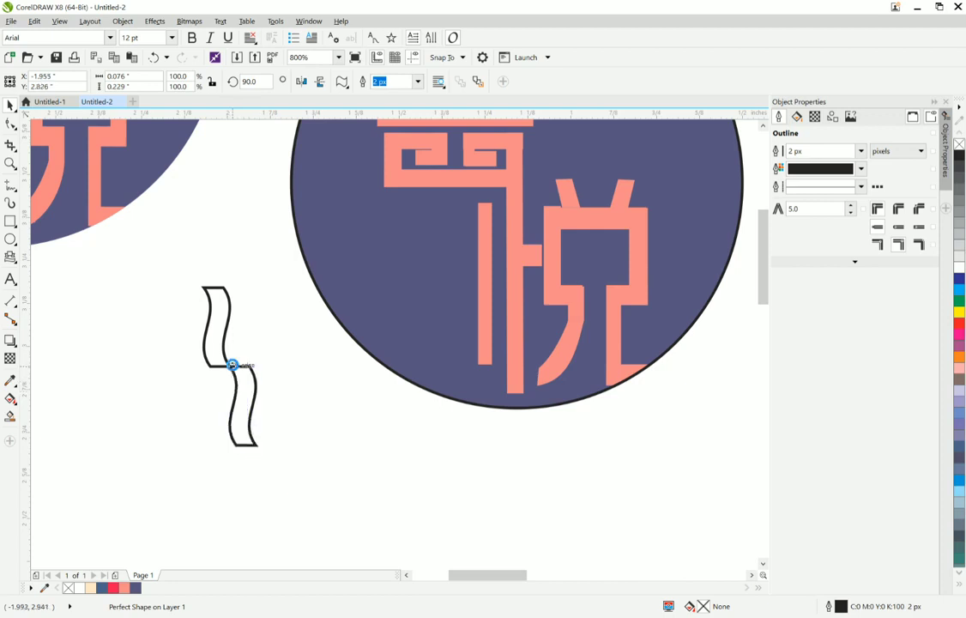
- Duplicate the stacked wavy pair leftward to form a two-row pattern of eight shapes, about 0.514 by 0.482 in overall
left_click_drag(314, 481, 107, 215)
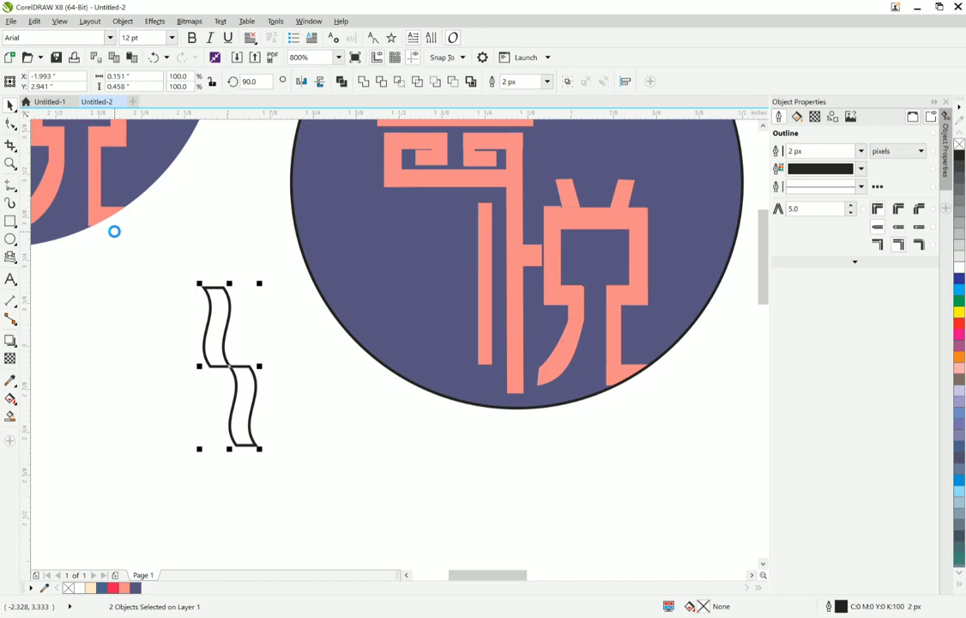
left_click(130, 281)
left_click(243, 370)
mouse_move(231, 367)
left_mouse_down()
mouse_move(190, 374)
mouse_move(185, 360)
left_mouse_up()
mouse_move(299, 474)
left_mouse_down()
mouse_move(241, 442)
mouse_move(135, 262)
left_mouse_up()
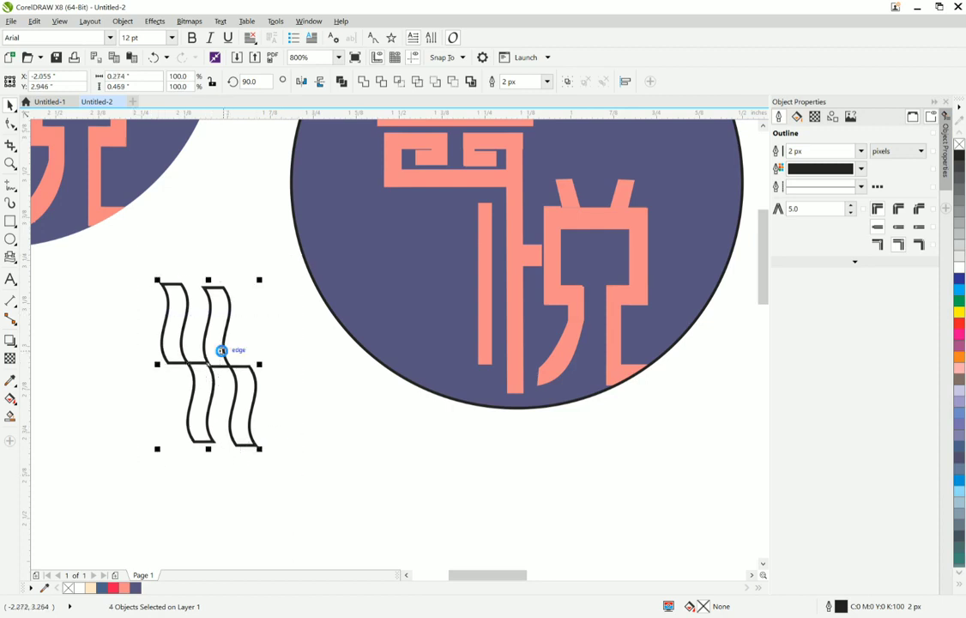
mouse_move(210, 367)
left_mouse_down()
mouse_move(133, 372)
mouse_move(135, 365)
left_mouse_up()
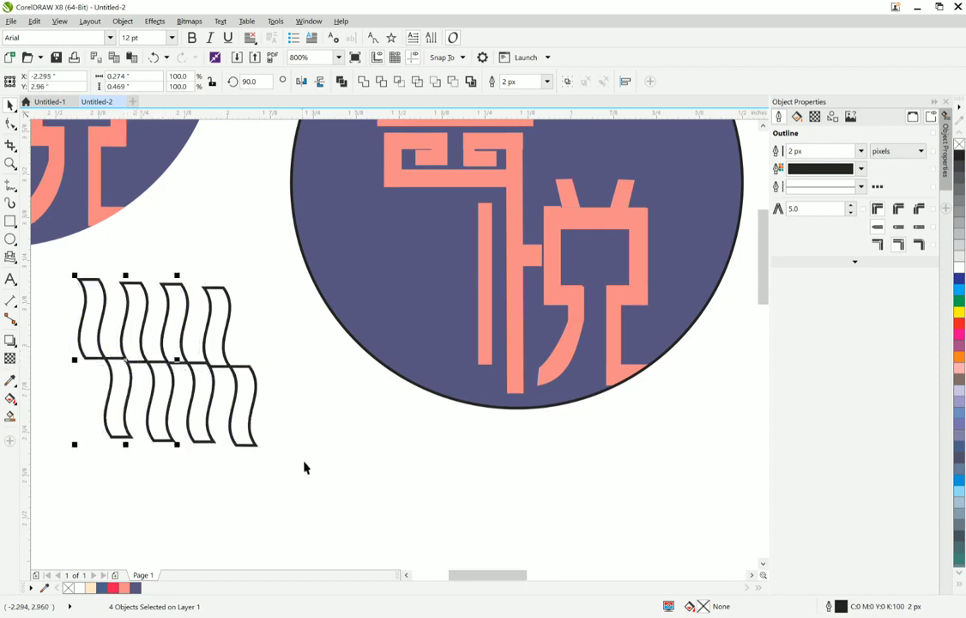
- Sample the orange of the reference logo's cloud and fill all eight wavy shapes with it
mouse_move(305, 468)
left_mouse_down()
mouse_move(101, 323)
mouse_move(50, 243)
mouse_move(43, 213)
left_mouse_up()
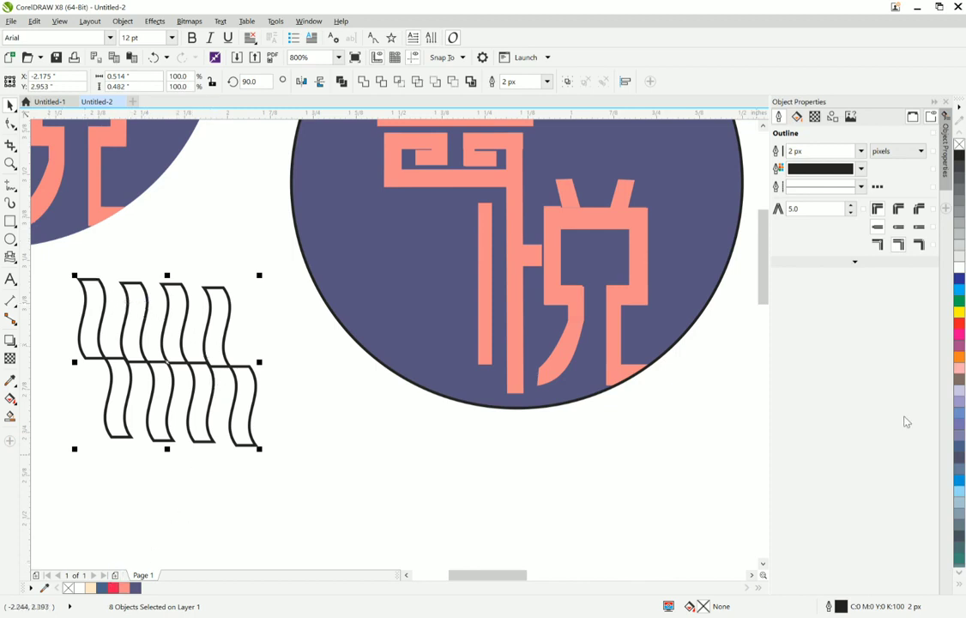
scroll(404, 379, "down", 2)
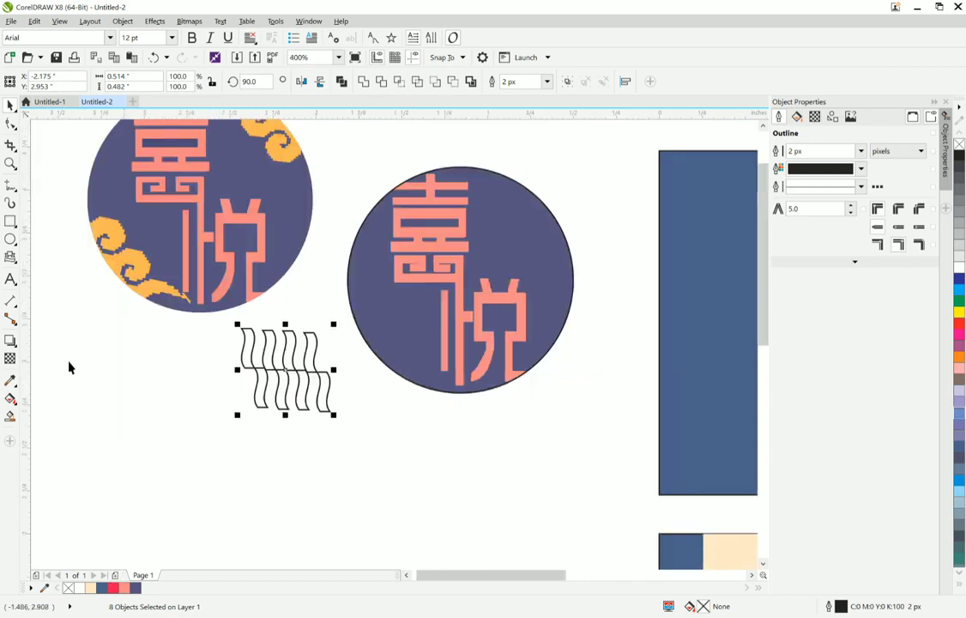
left_click(10, 380)
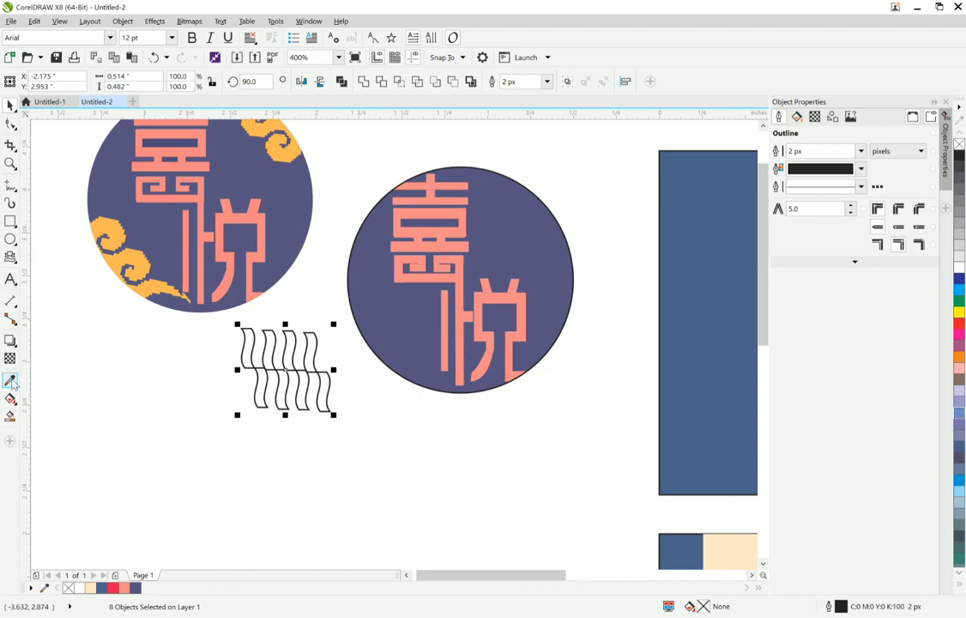
left_click(144, 282)
scroll(257, 372, "up", 2)
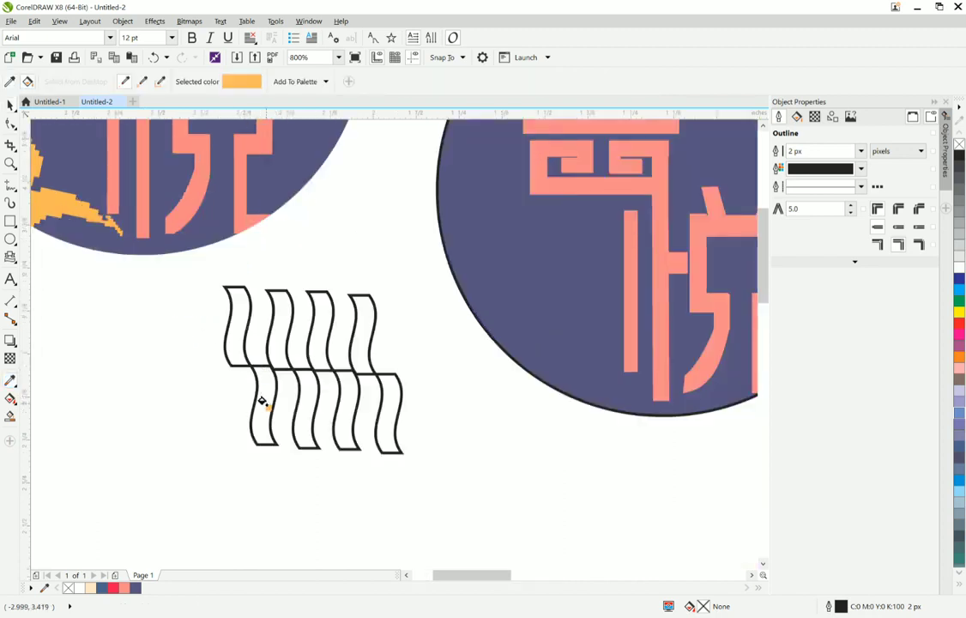
left_click(257, 399)
left_click(306, 396)
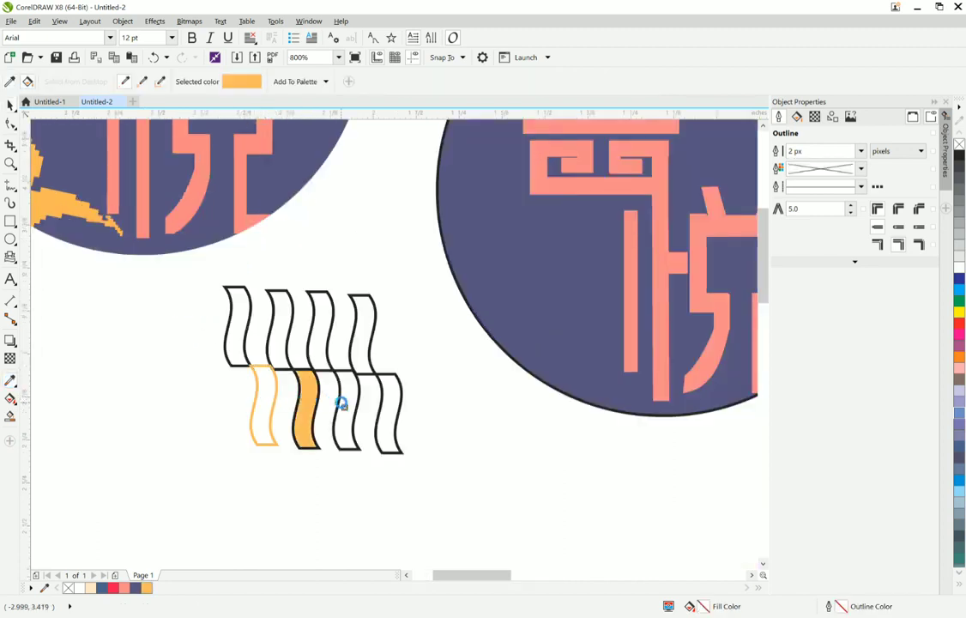
left_click(341, 401)
left_click(381, 403)
left_click(359, 353)
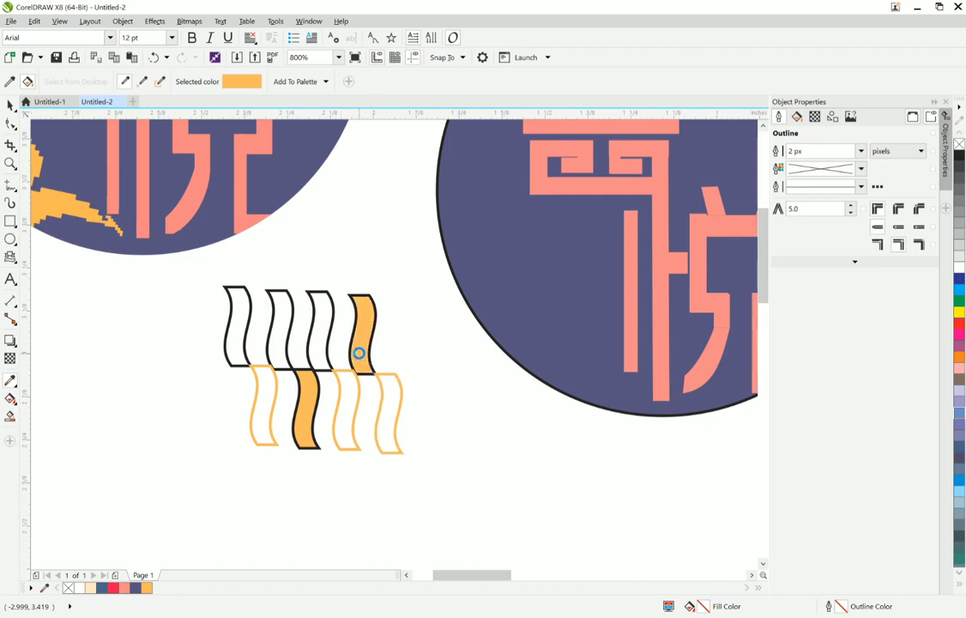
left_click(386, 416)
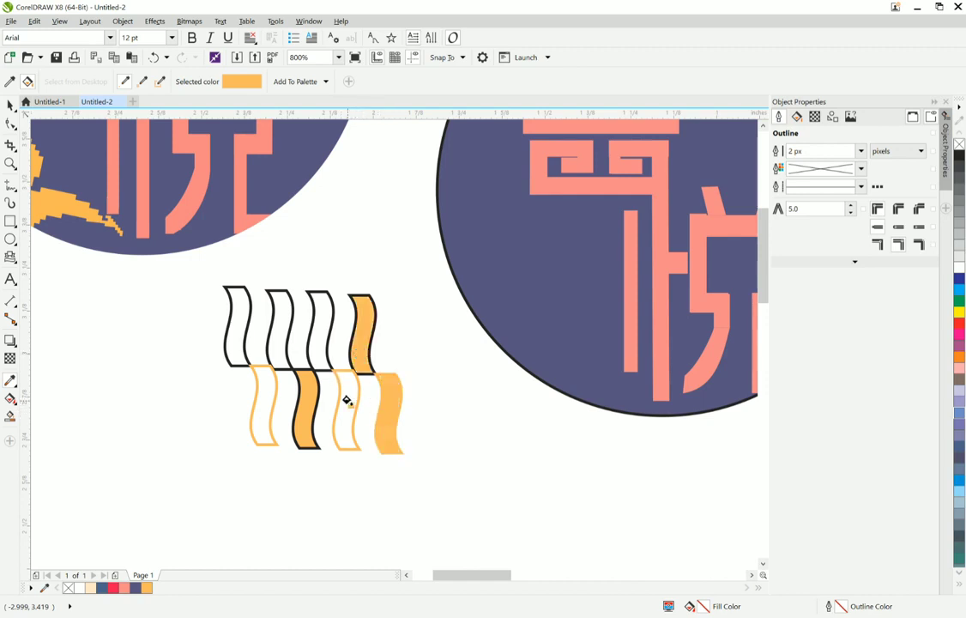
left_click(345, 399)
left_click(276, 337)
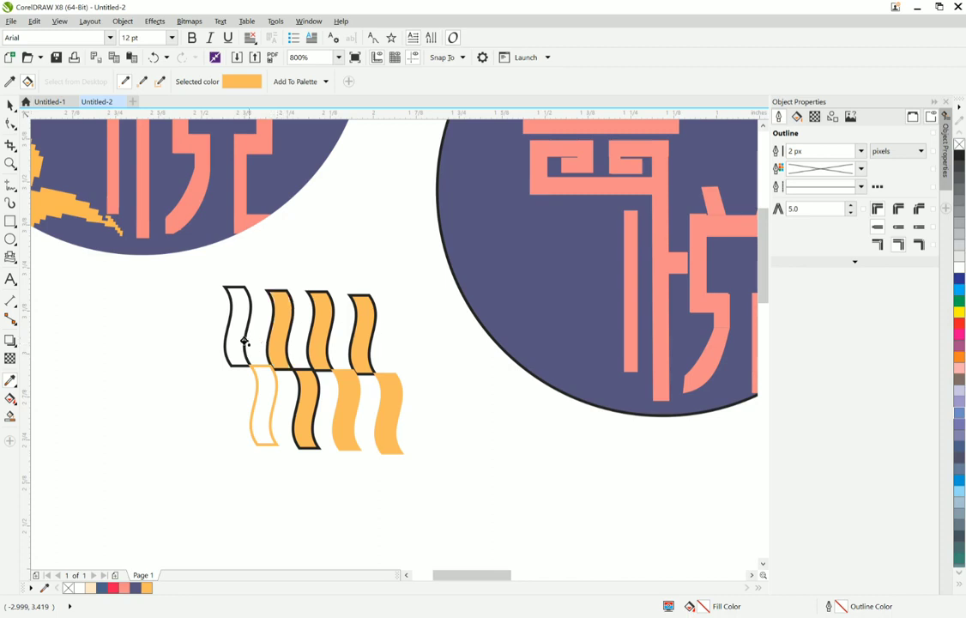
left_click(242, 354)
left_click(264, 399)
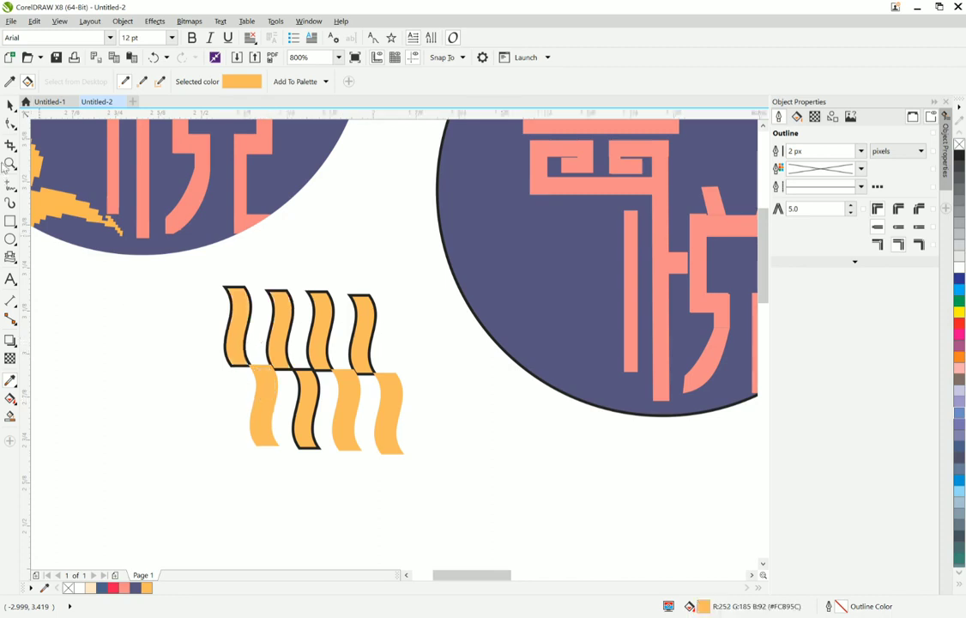
- Set the outline of all eight wavy shapes to the same orange, #FCB95C
left_click(11, 104)
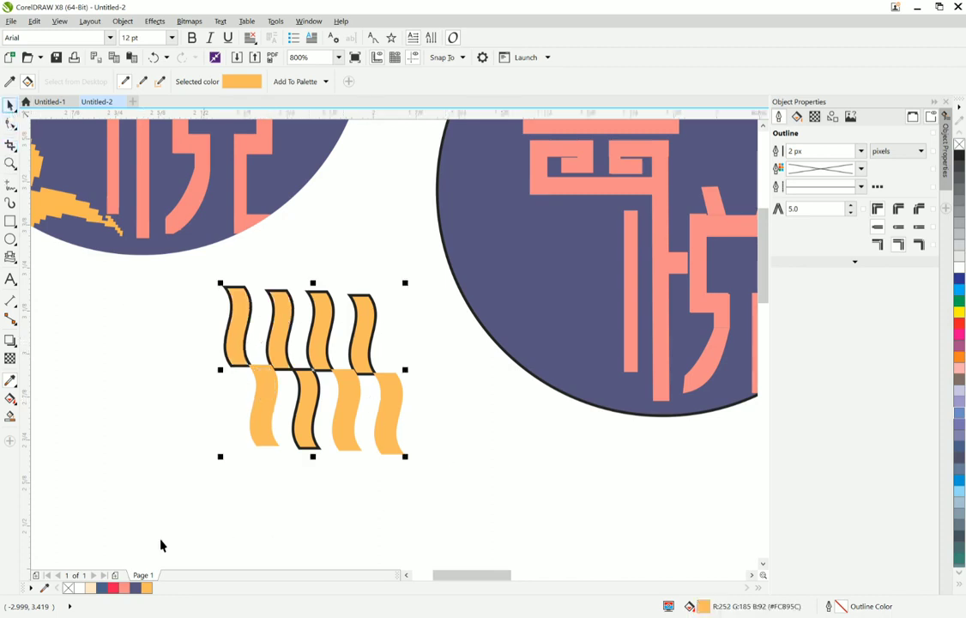
right_click(136, 588)
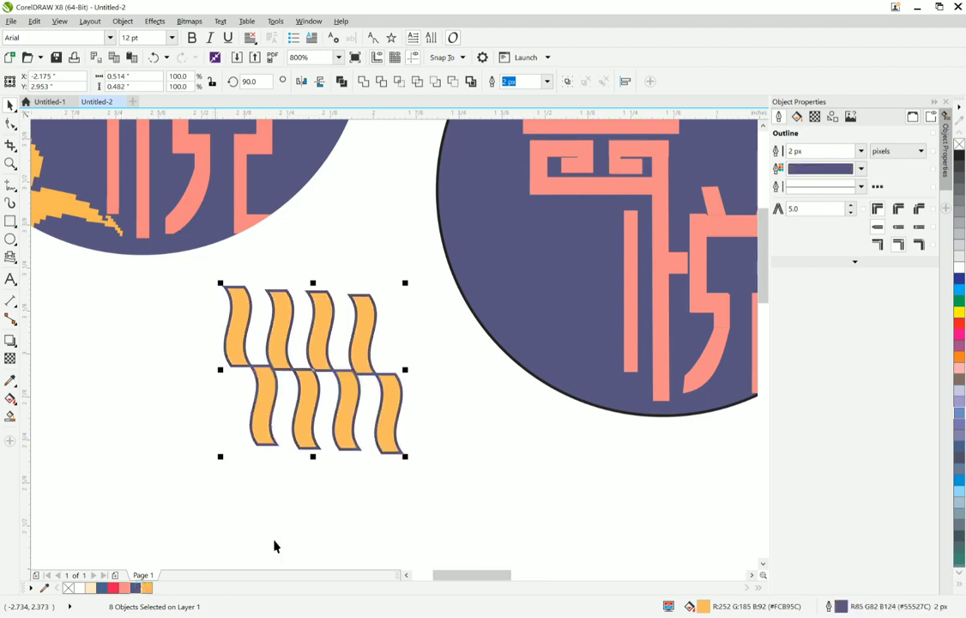
right_click(147, 588)
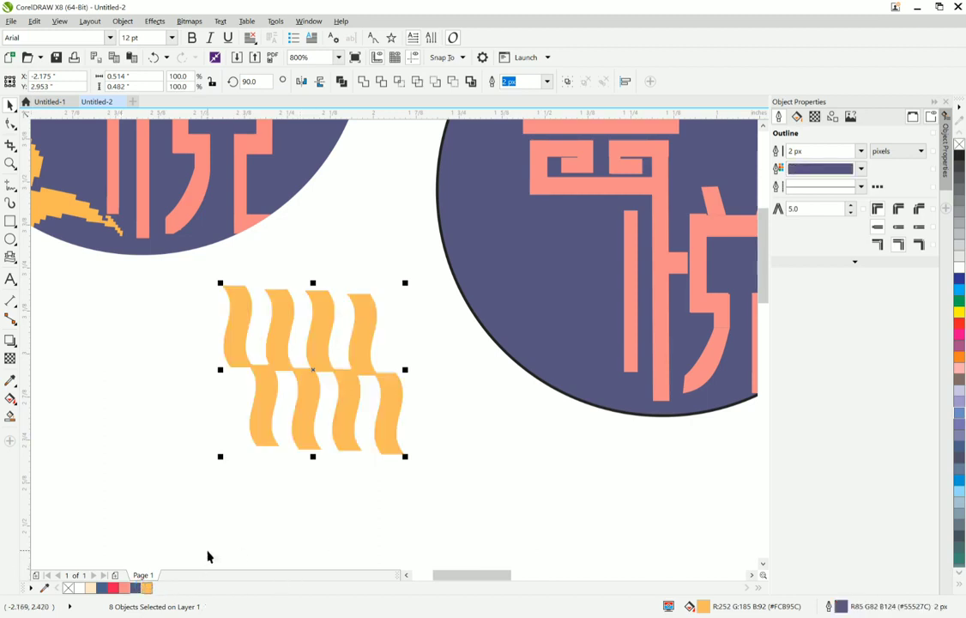
- Move the orange wave pattern over the lower-left edge of the redrawn logo circle, at about X -1.535, Y 3.03 in
left_click(468, 511)
left_click(268, 334)
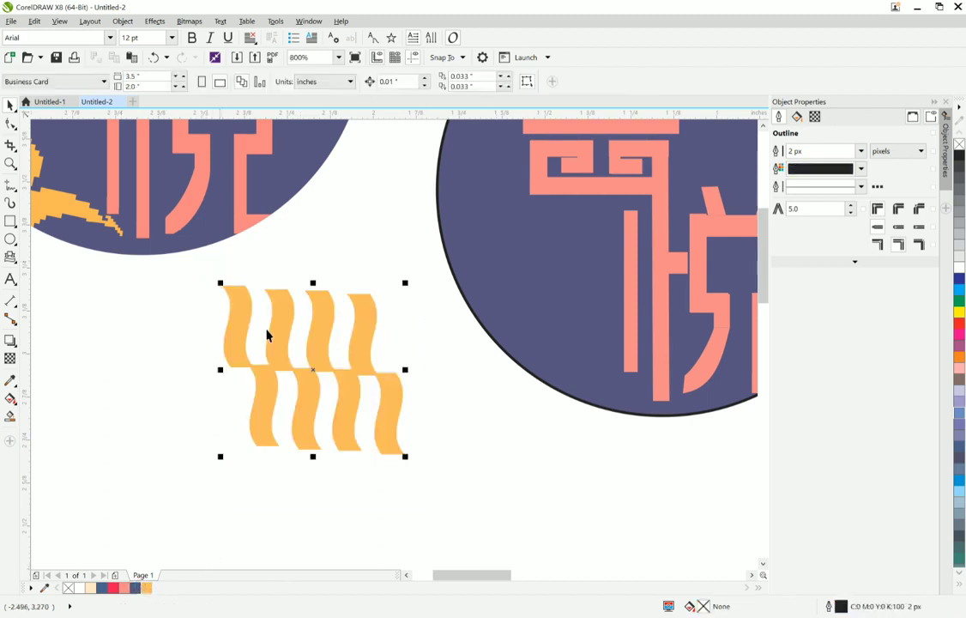
left_click_drag(318, 364, 531, 327)
scroll(528, 333, "down", 2)
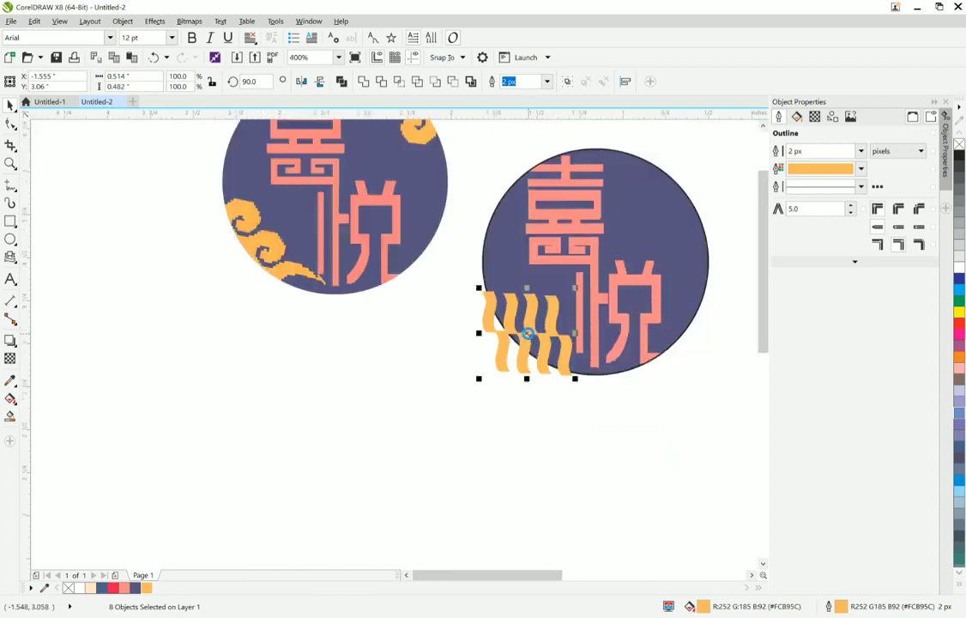
key("Right")
key("Right")
key("Right")
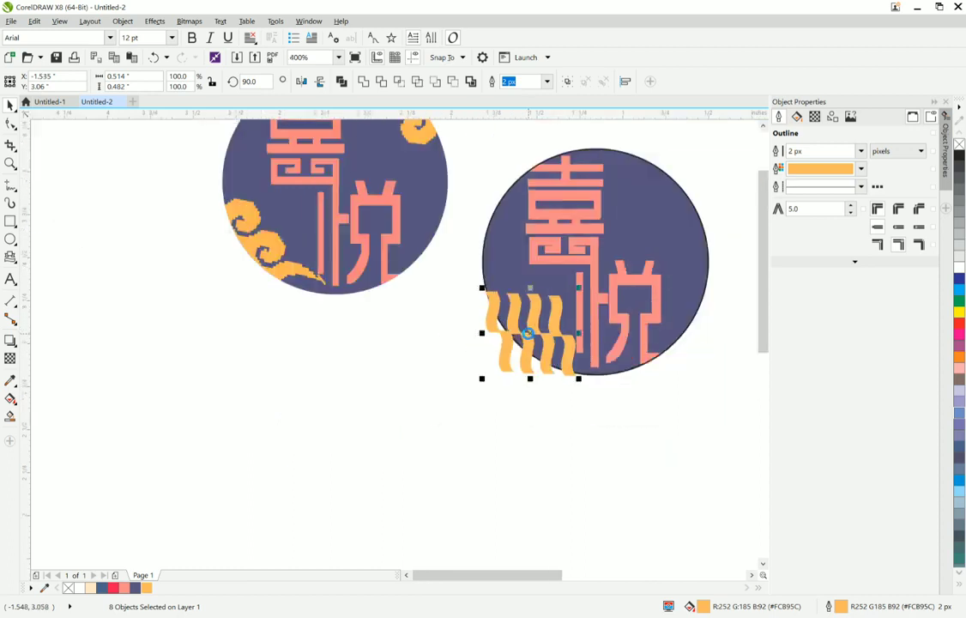
key("Up")
key("Left")
key("Down")
key("Down")
key("Down")
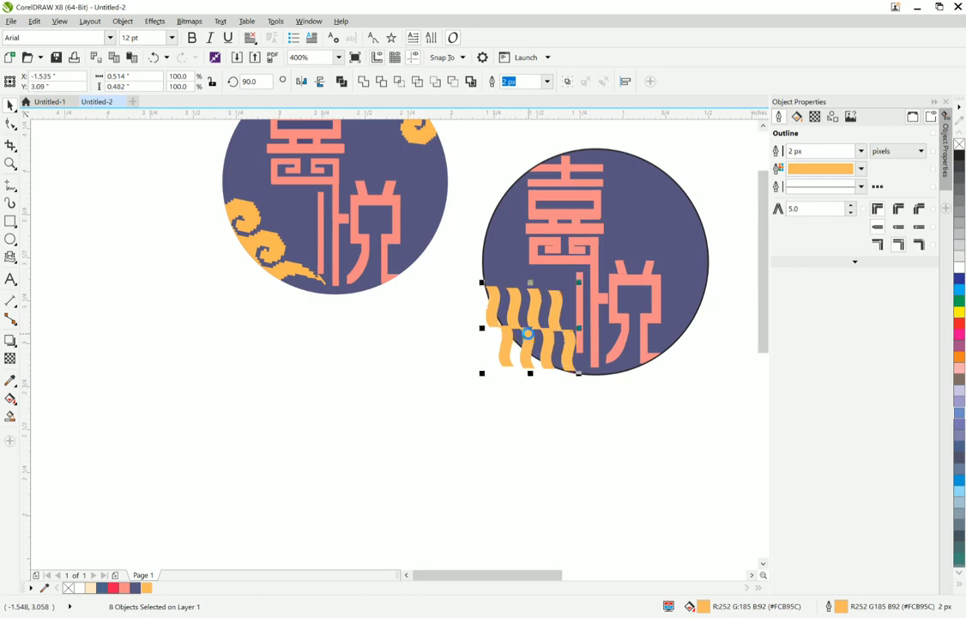
key("Down")
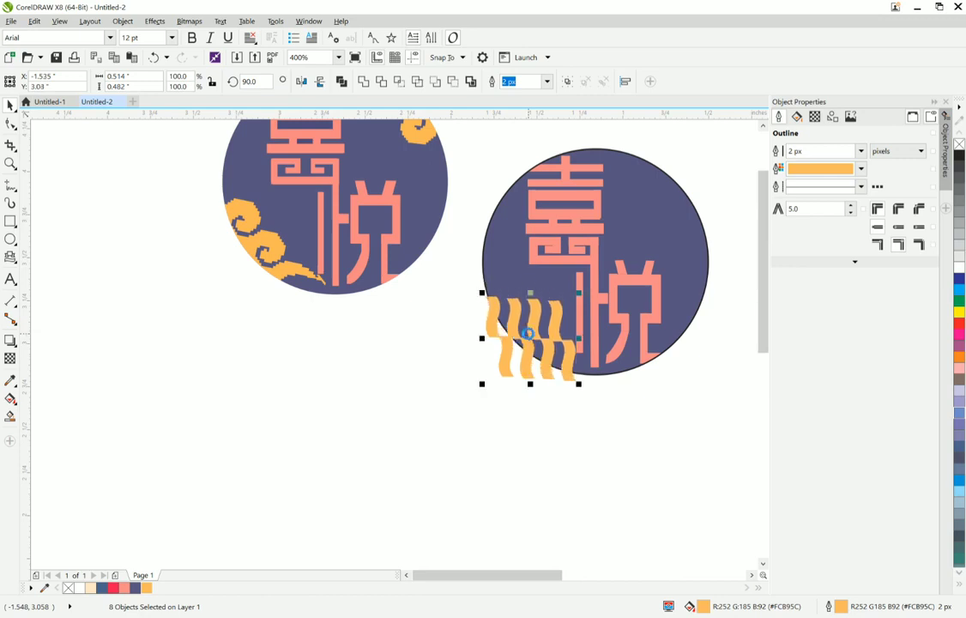
- Duplicate the wave pattern over the logo circle's upper-right edge, at about X -0.822, Y 3.915 in
left_click_drag(528, 337, 652, 183)
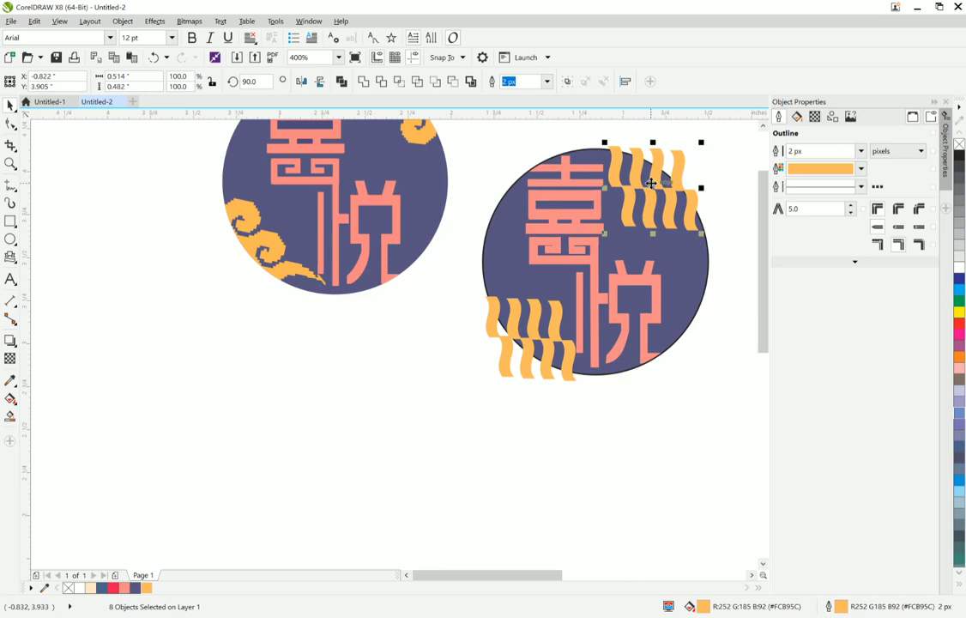
key("Down")
key("Down")
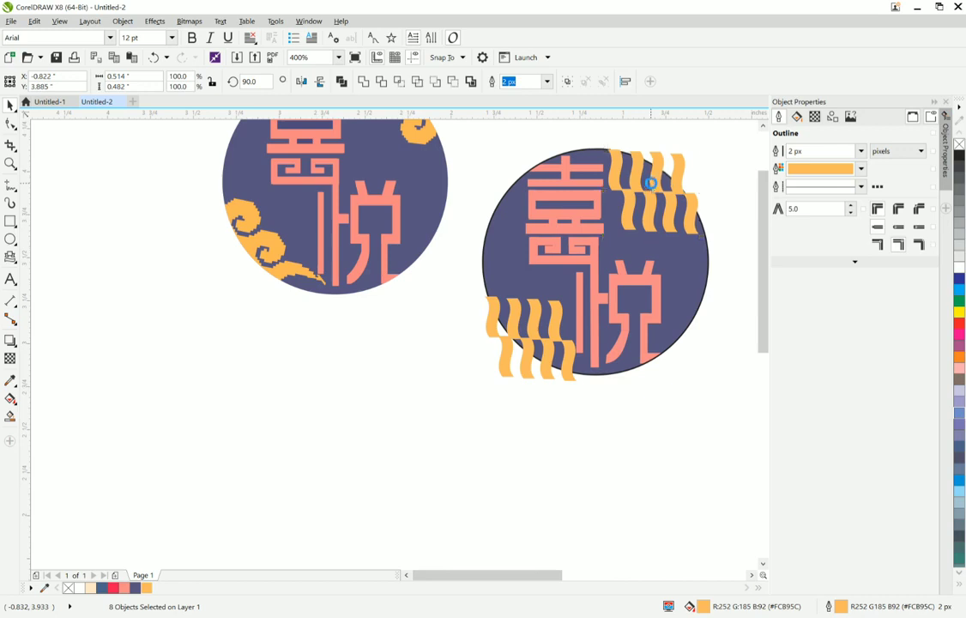
key("Up")
key("Up")
key("Up")
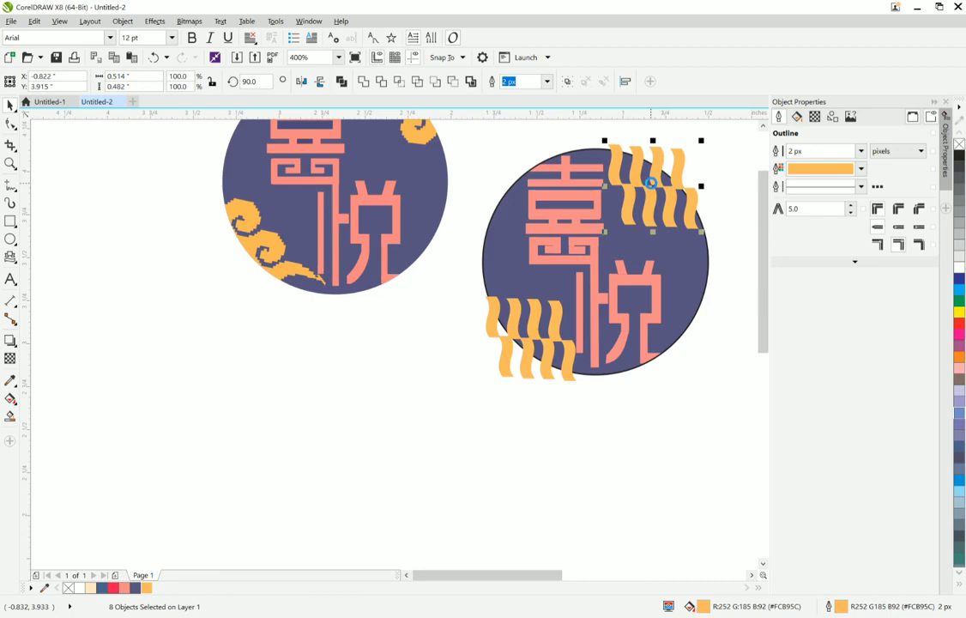
- Group the upper-right wave pattern and PowerClip it inside the purple logo circle
right_click(652, 186)
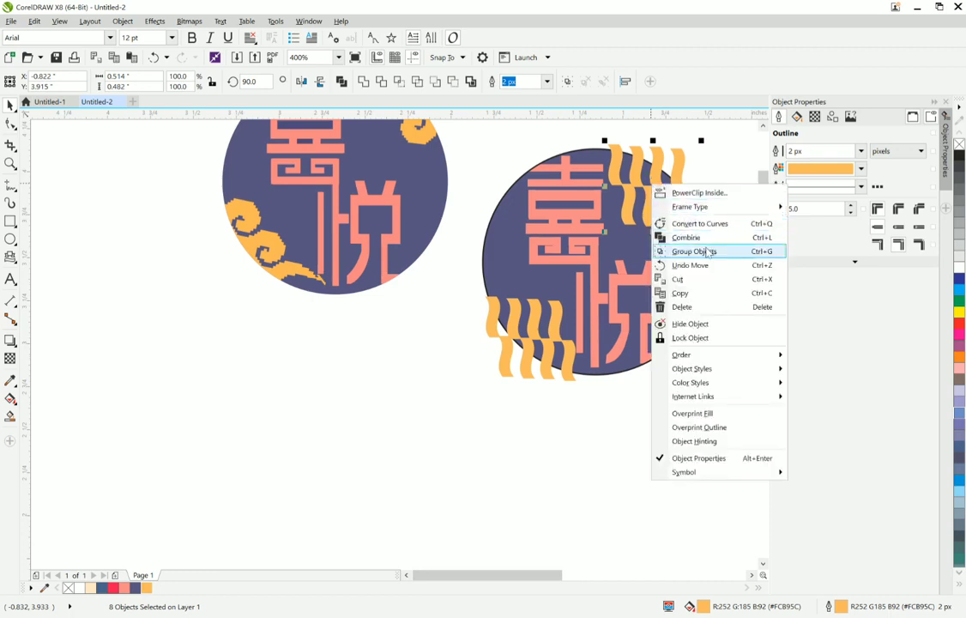
left_click(710, 254)
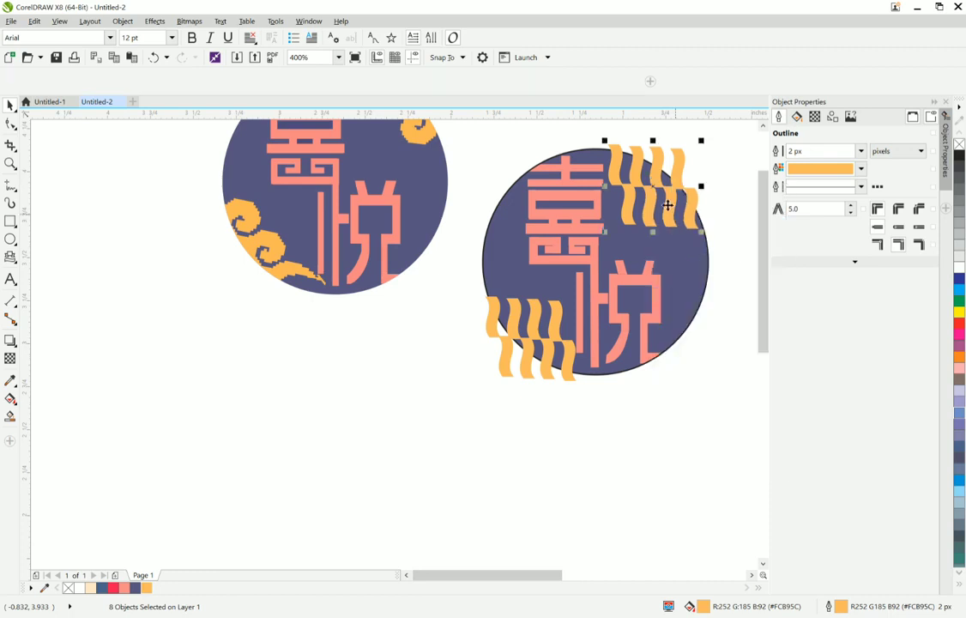
right_click(670, 208)
left_click(704, 217)
left_click(677, 243)
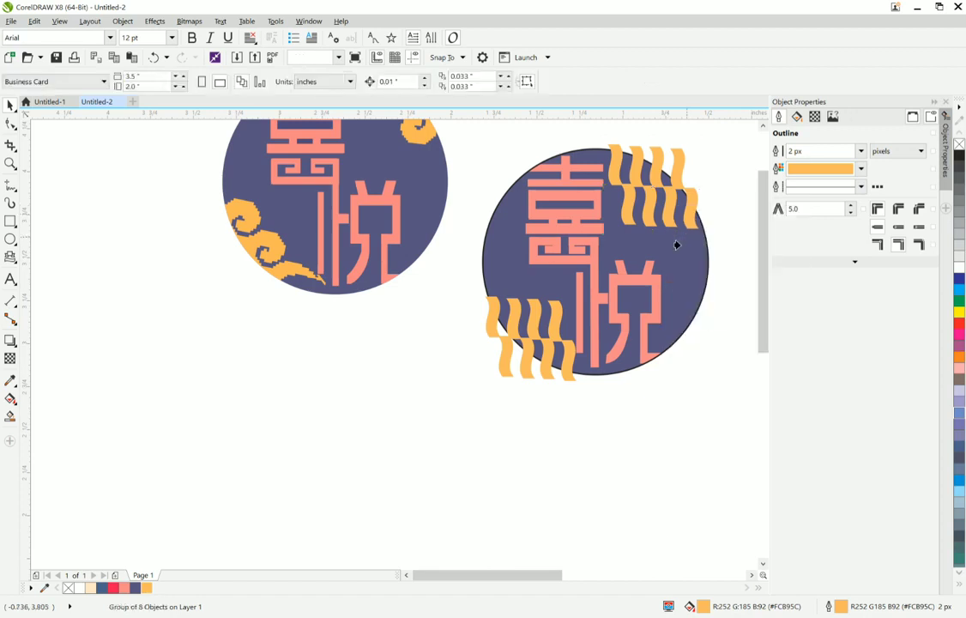
left_click(718, 236)
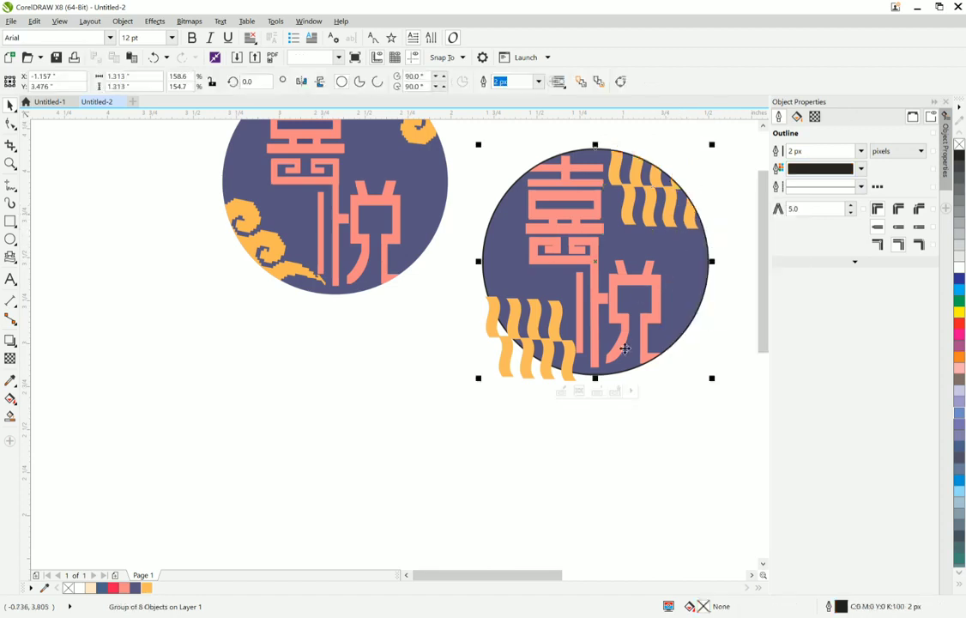
- Select the lower-left wave pattern and PowerClip it inside the purple logo circle
left_click_drag(623, 429, 469, 292)
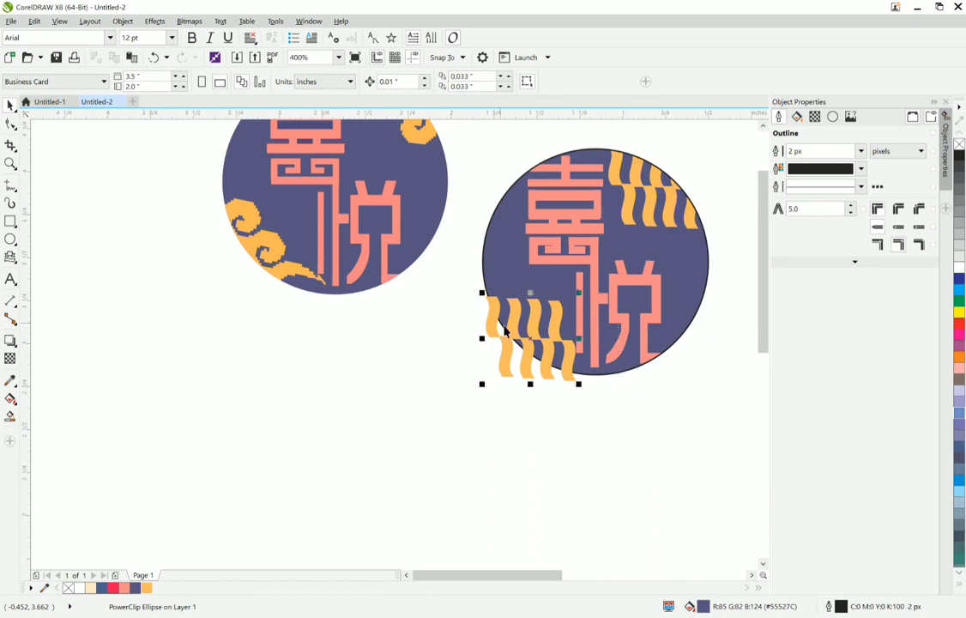
right_click(515, 319)
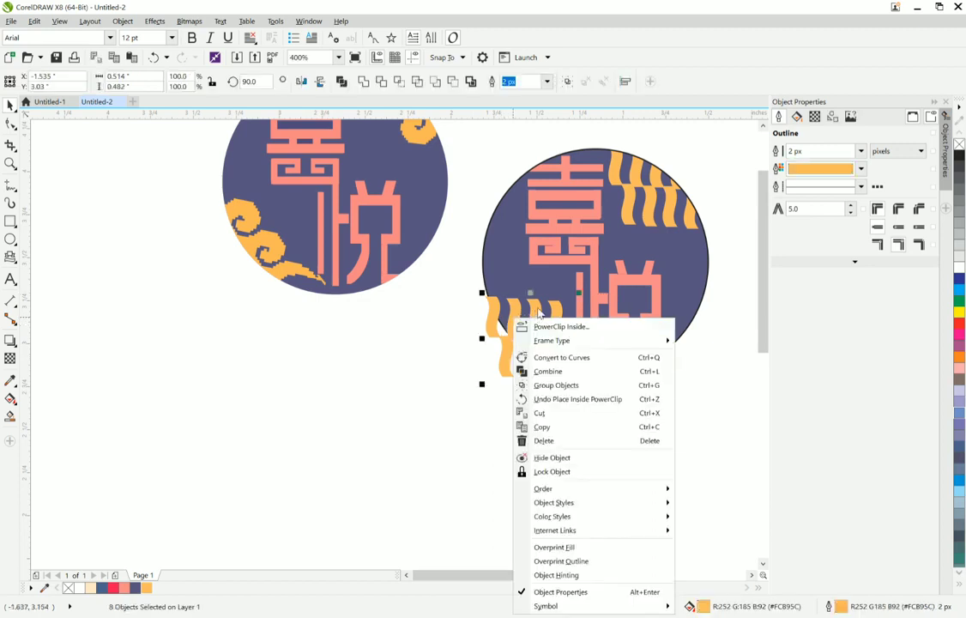
left_click(558, 326)
left_click(529, 286)
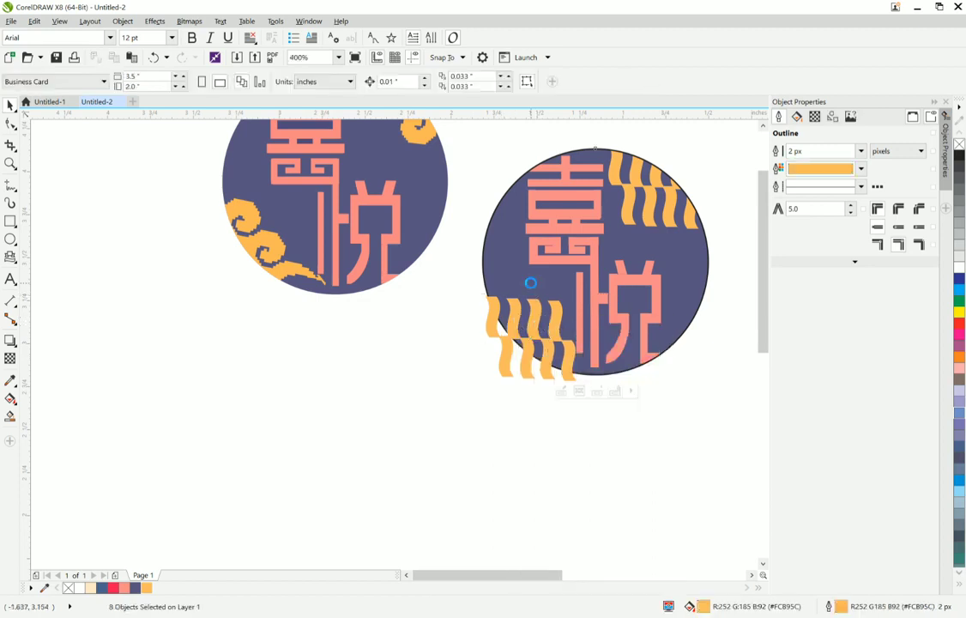
- Delete the reference logo and move the redrawn logo onto the upper card's blue panel, at about X 0.822, Y 3.31 in
scroll(530, 282, "down", 2)
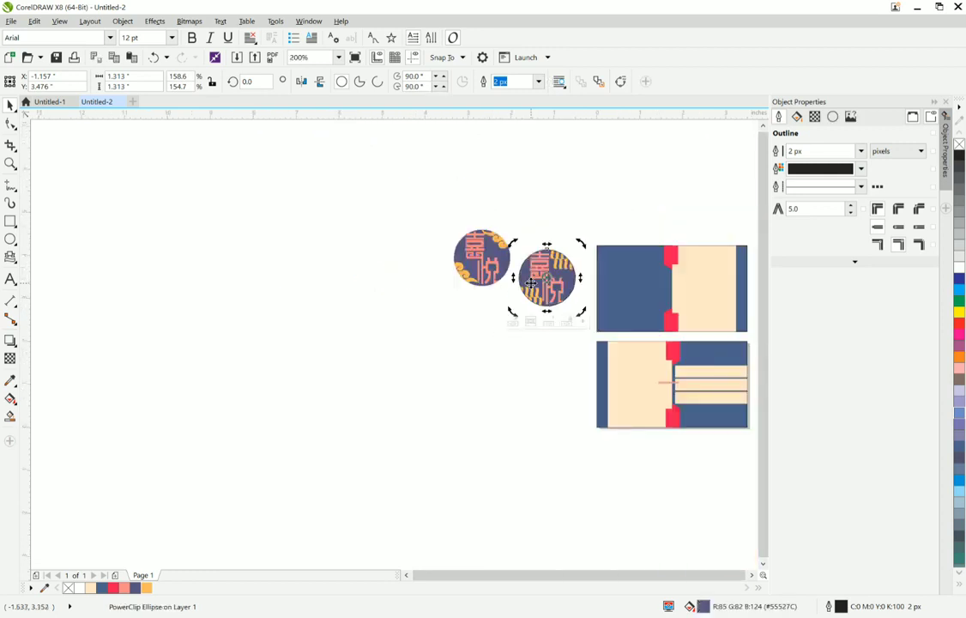
left_click(483, 323)
left_click(497, 277)
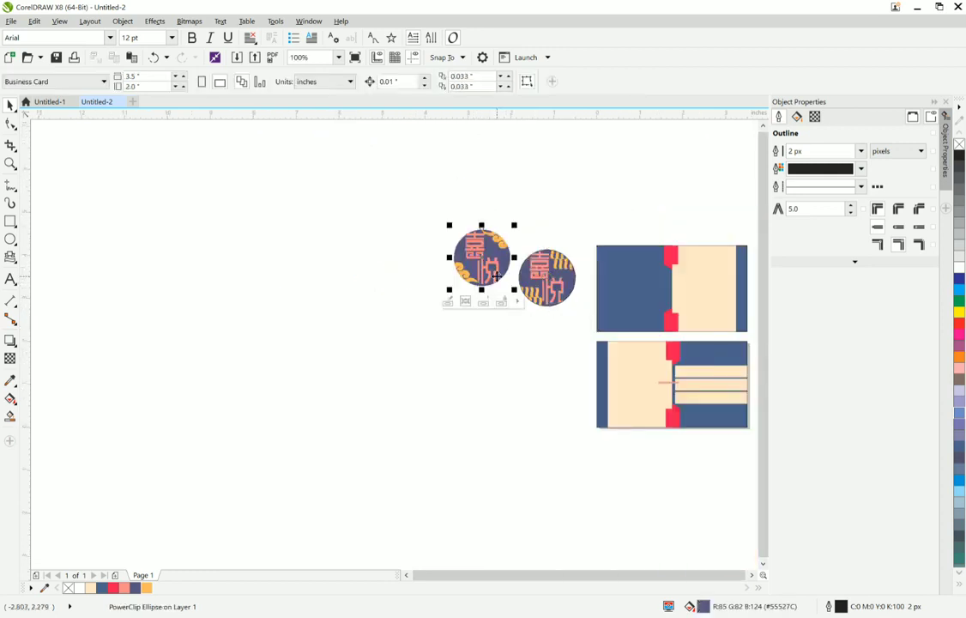
left_click_drag(498, 277, 637, 279)
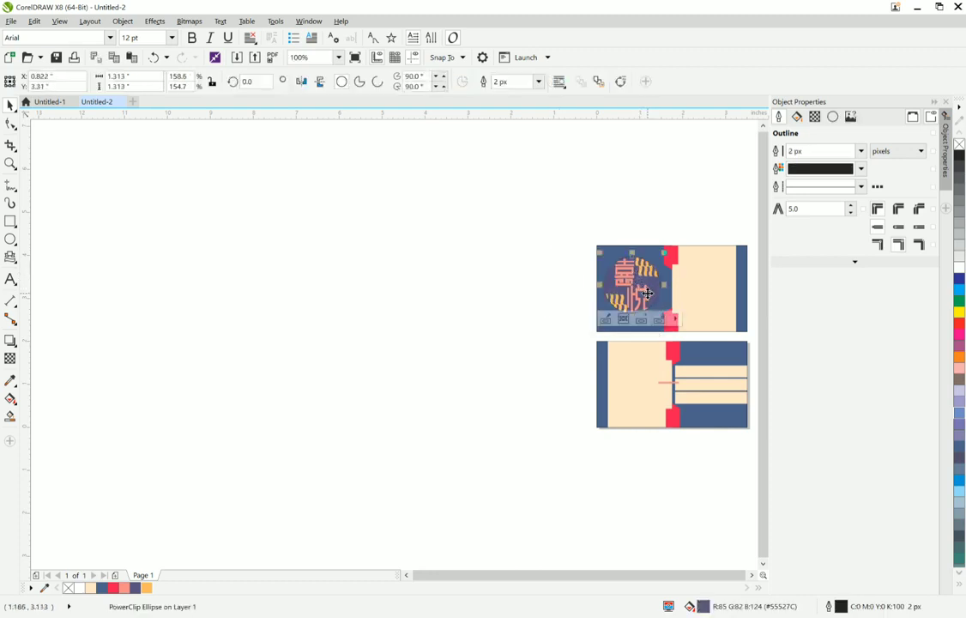
- Move the logo off the card to about X -0.733, Y 3.216 in and open its PowerClip contents for editing
scroll(648, 294, "up", 5)
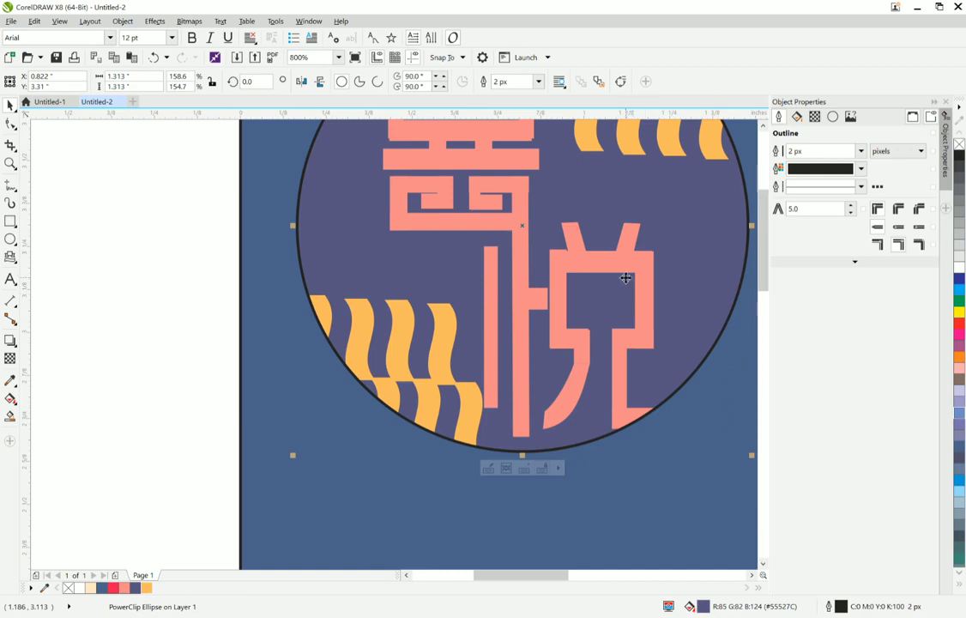
scroll(625, 278, "down", 3)
left_click_drag(626, 278, 356, 291)
right_click(356, 292)
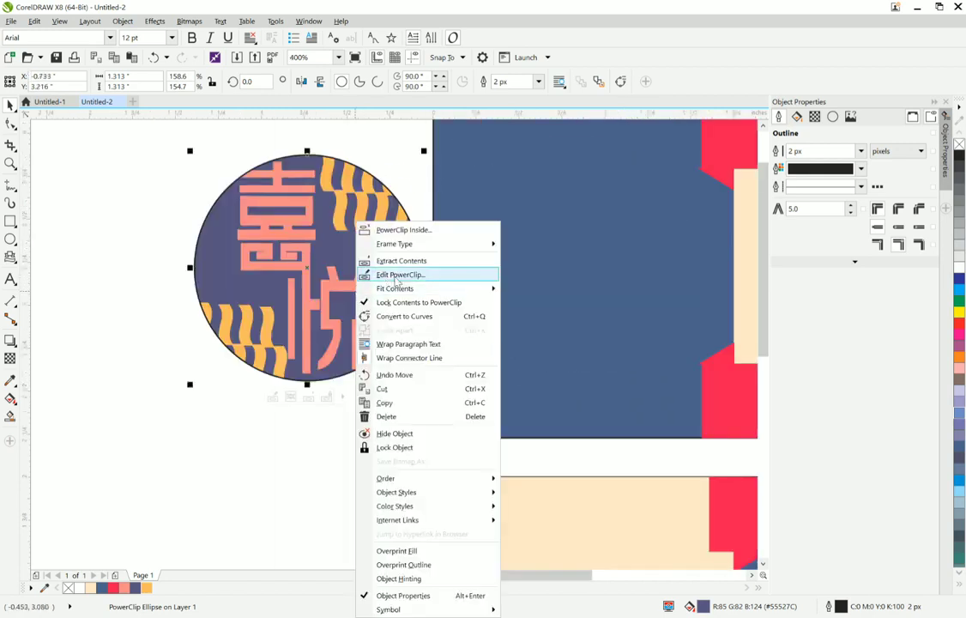
left_click(403, 273)
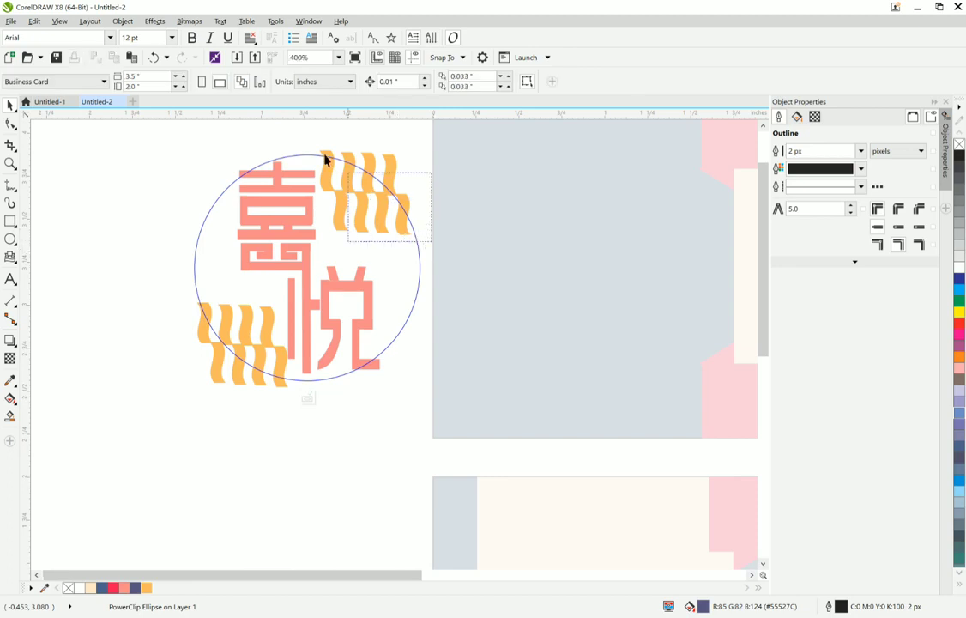
- Rotate the upper-right wave pattern inside the logo circle by 90 degrees
left_click(327, 157)
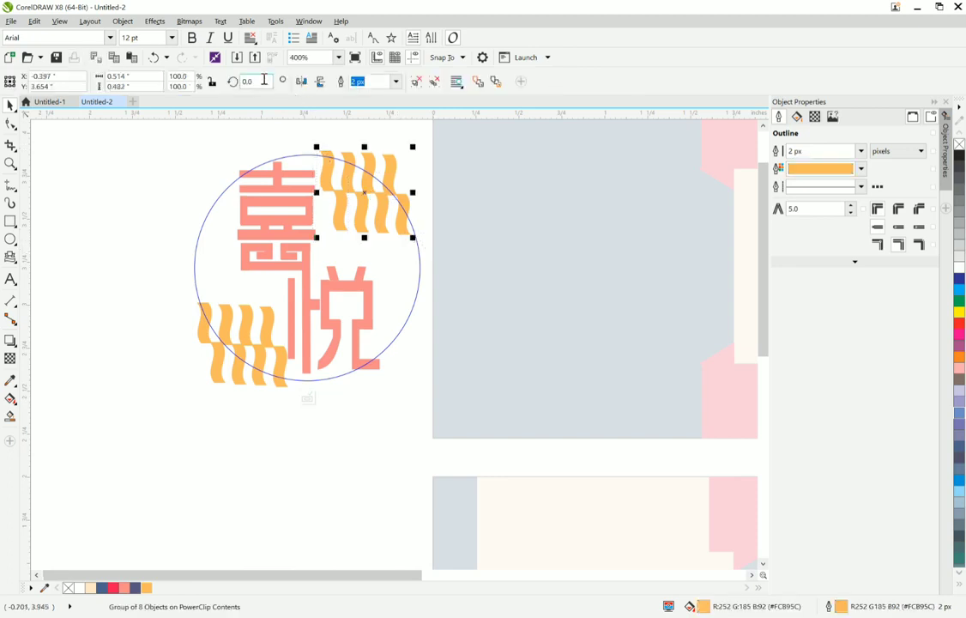
type("90")
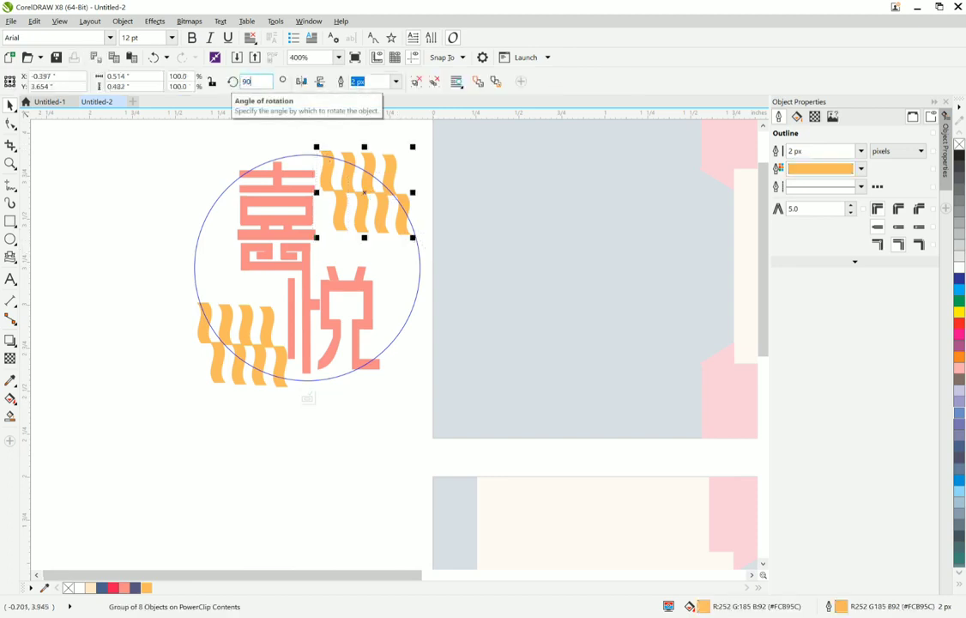
key("Return")
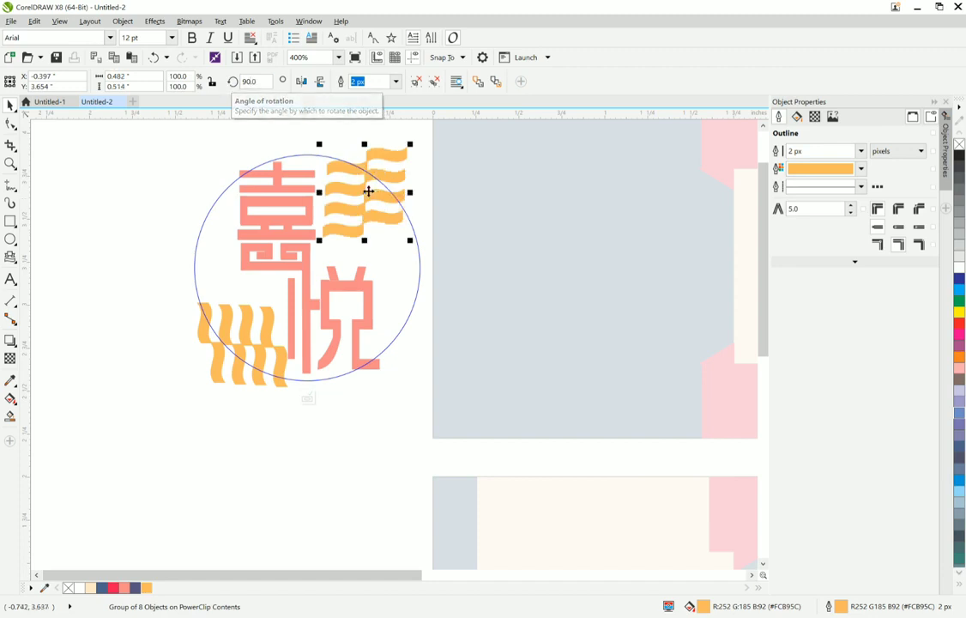
- Position the rotated upper-right wave pattern beside the 喜 character, over the circle's edge, at about X -0.303, Y 3.499 in
left_click_drag(369, 189, 357, 216)
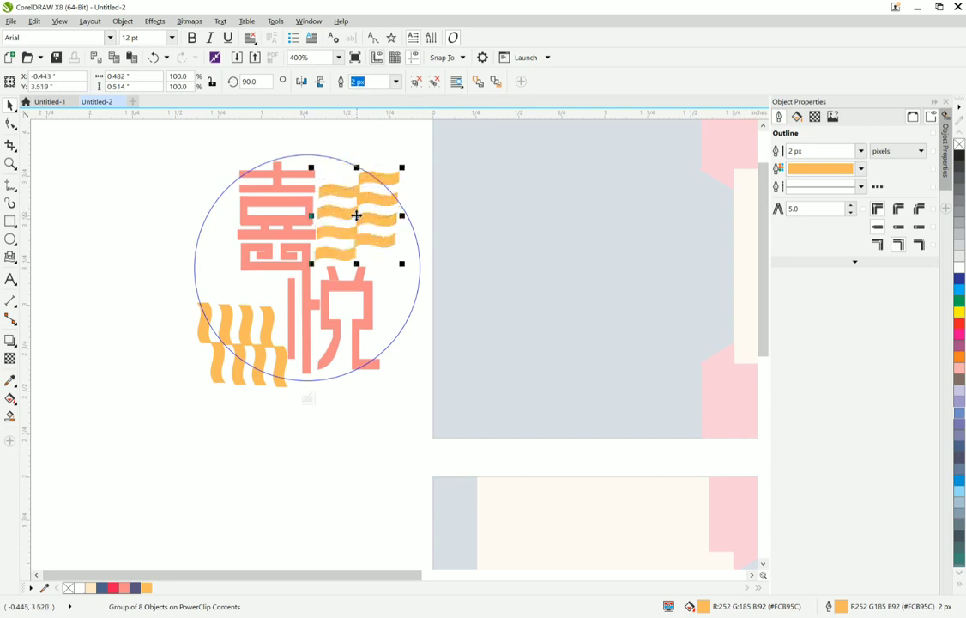
key("Right")
key("Right")
key("Right")
key("Right")
key("Right")
key("Right")
key("Right")
key("Right")
key("Right")
key("Right")
key("Right")
key("Right")
key("Right")
key("Right")
key("Right")
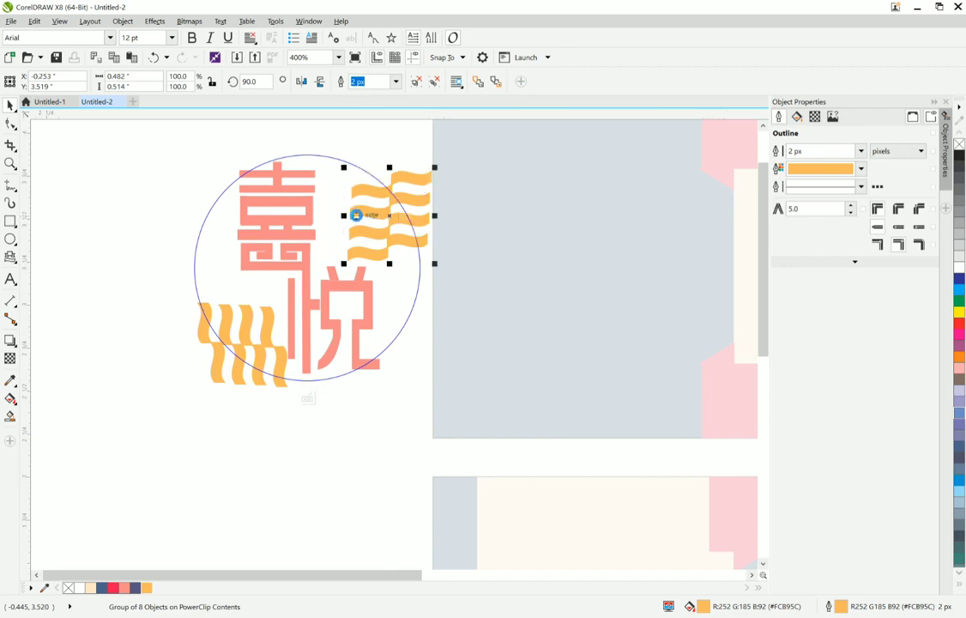
key("Left")
key("Left")
key("Left")
key("Left")
key("Left")
key("Left")
key("Left")
key("Left")
key("Left")
key("Left")
key("Left")
key("Left")
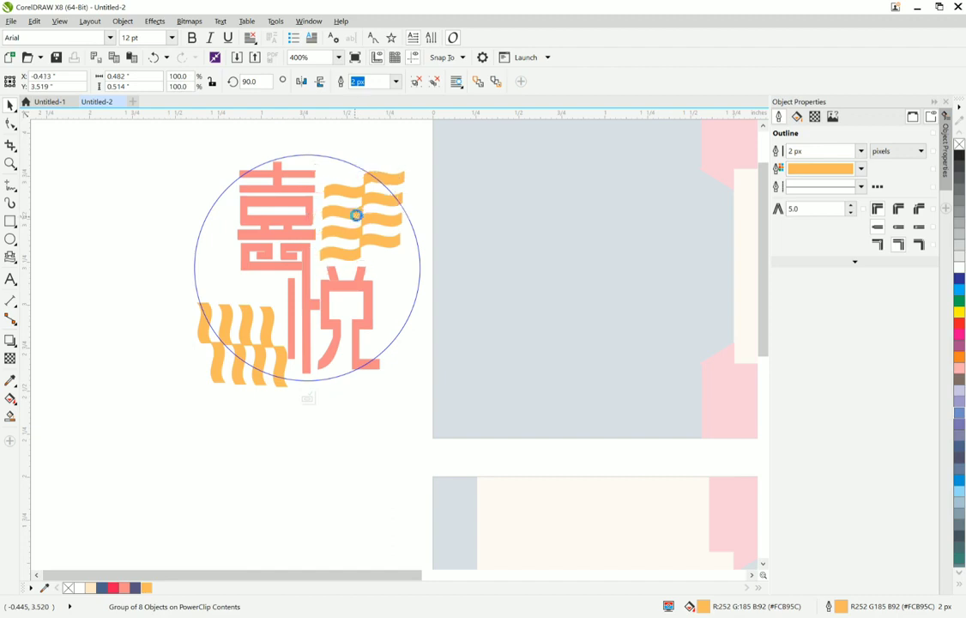
key("Right")
key("Right")
key("Right")
key("Right")
key("Right")
key("Right")
key("Right")
key("Right")
key("Right")
key("Down")
key("Down")
key("Down")
key("Down")
key("Left")
key("Left")
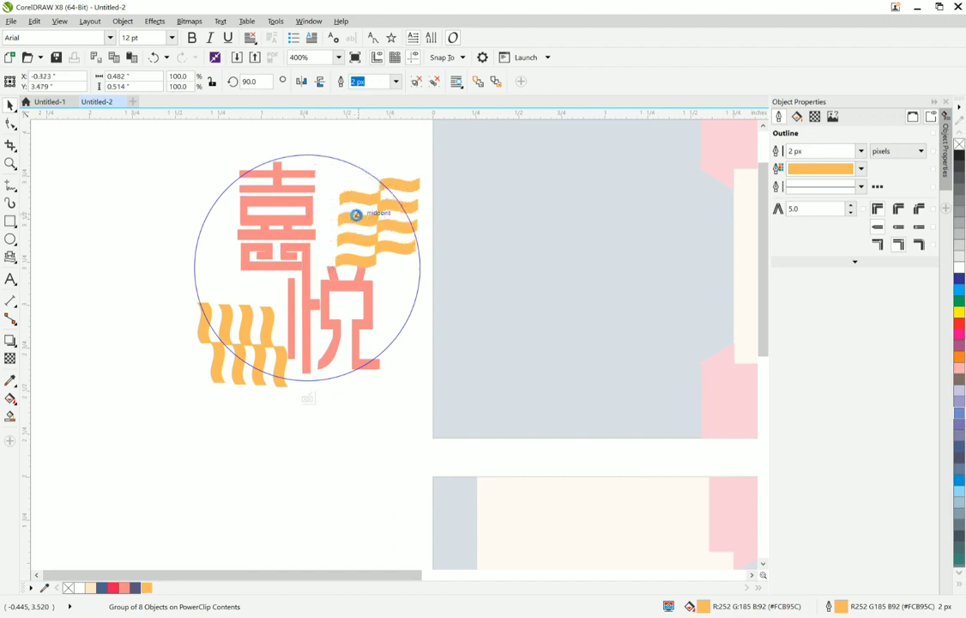
key("Up")
key("Right")
key("Right")
key("Right")
key("Right")
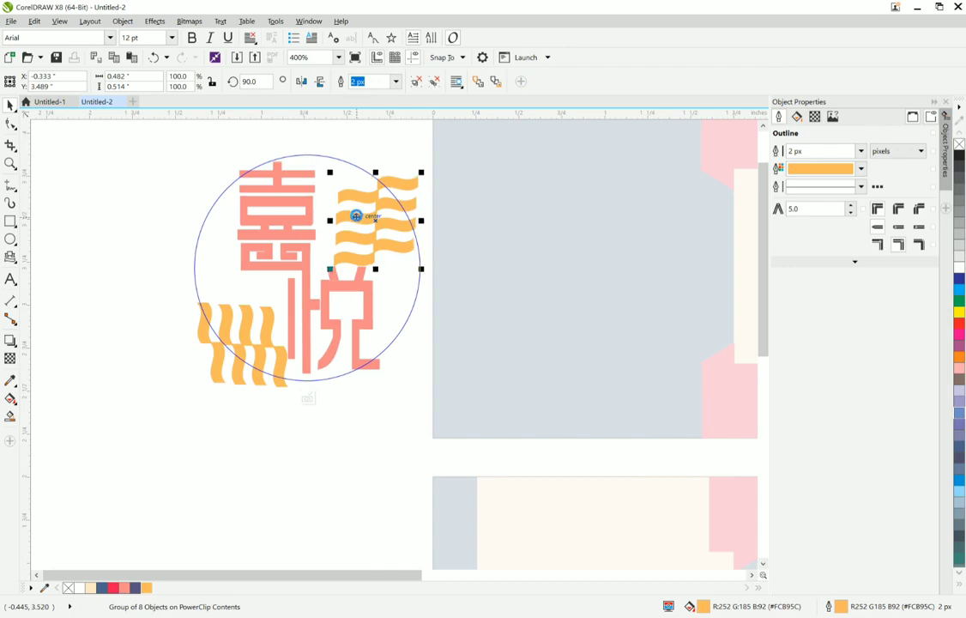
key("Up")
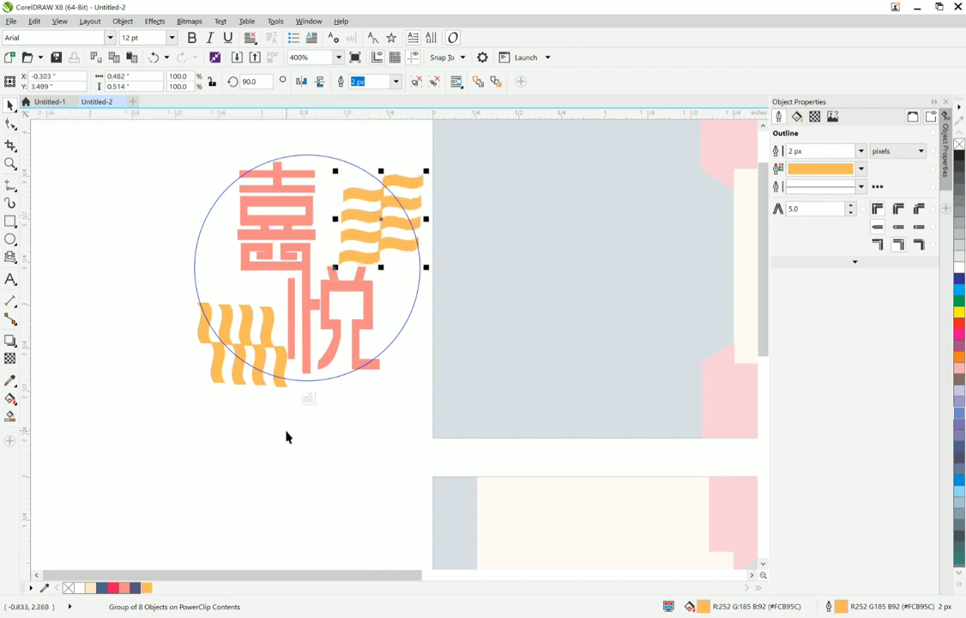
- Select all eight lower-left waves inside the logo circle and rotate them by 90 degrees
left_click_drag(288, 438, 296, 418)
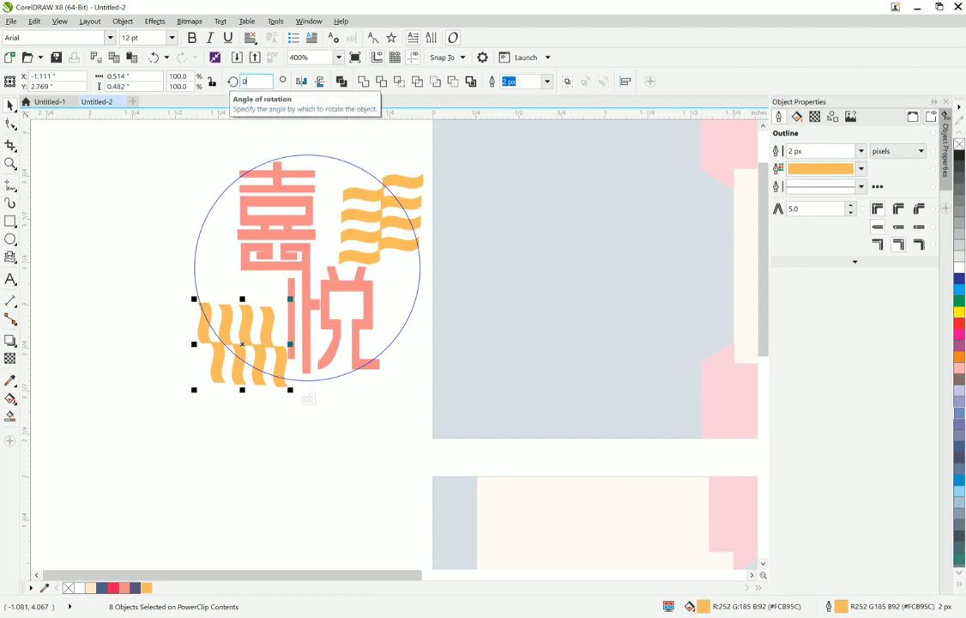
type("90")
key("Return")
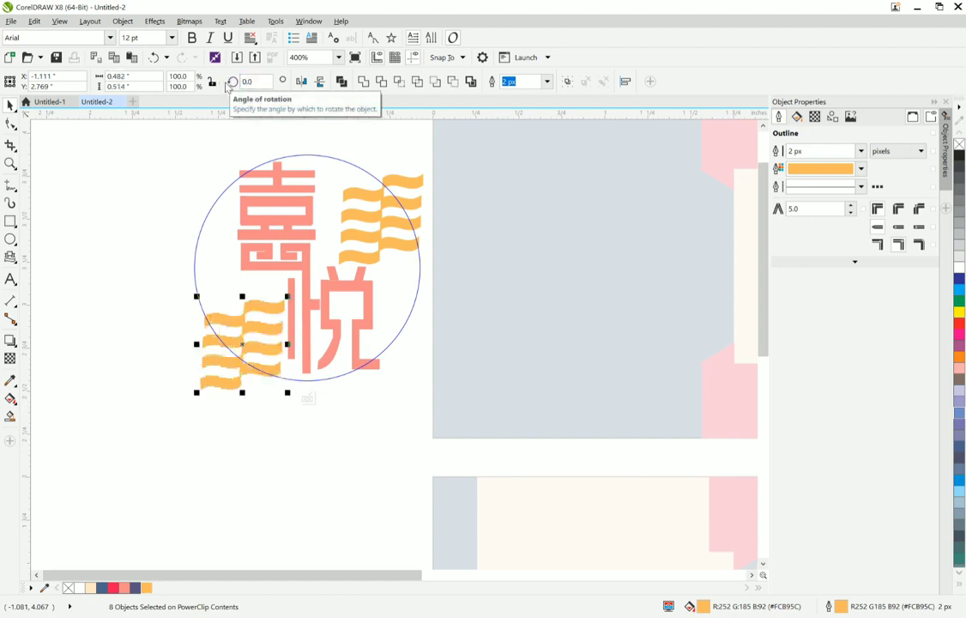
- Nudge the rotated lower-left waves up and outward to about X -1.141, Y 2.889 in
key("Up")
key("Up")
key("Up")
key("Up")
key("Up")
key("Up")
key("Up")
key("Up")
key("Up")
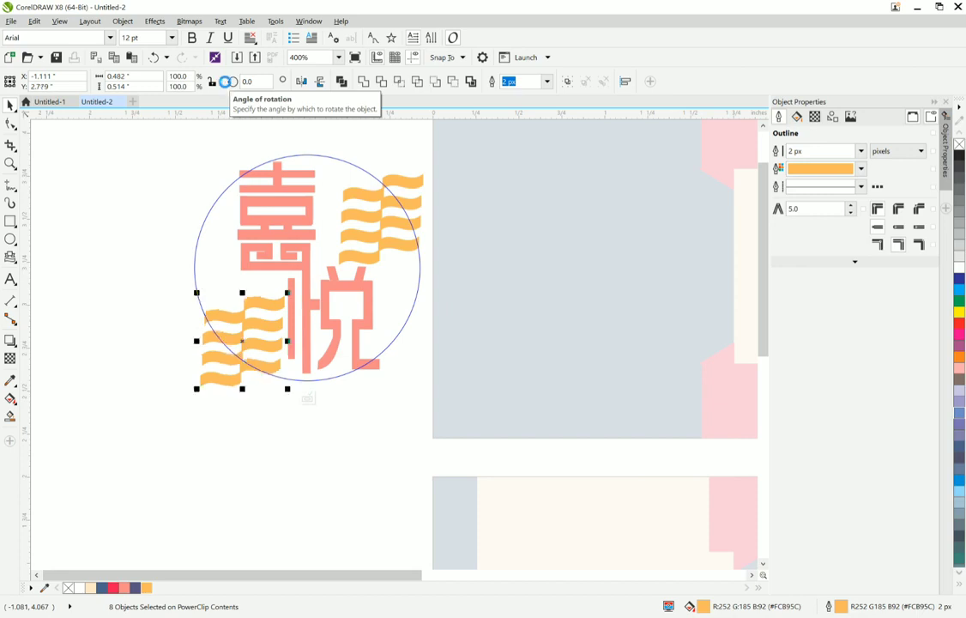
key("Left")
key("Left")
key("Left")
key("Left")
key("Left")
key("Left")
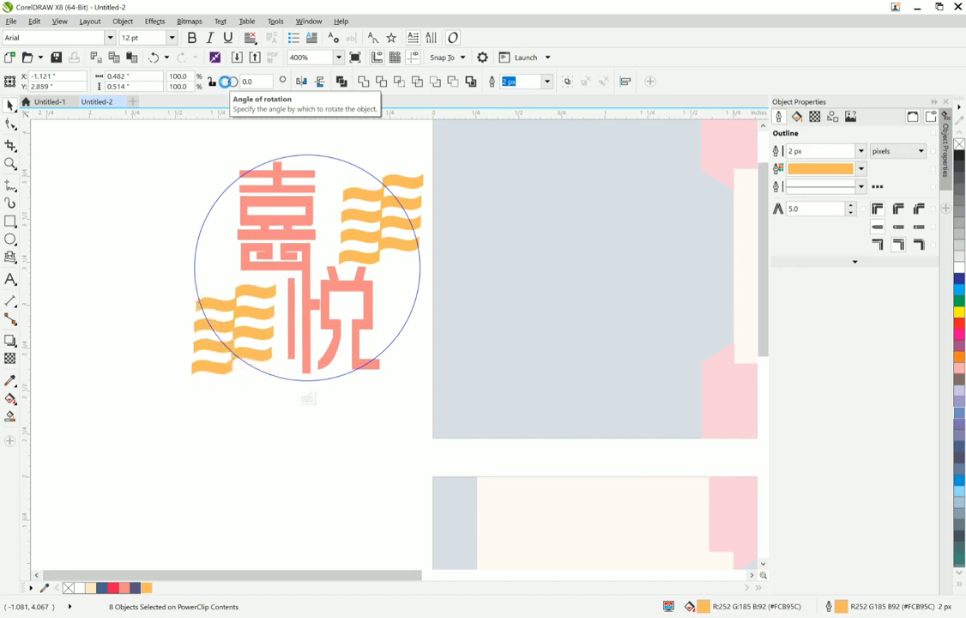
key("Up")
key("Up")
key("Up")
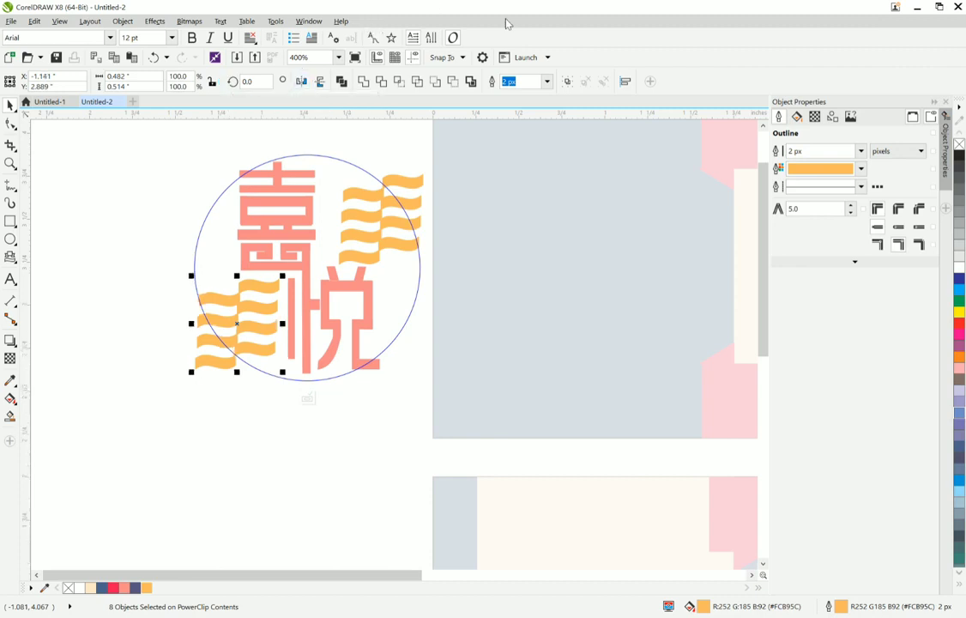
- Reposition the upper-right wave pattern at about X -0.283, Y 3.509 in and stretch it toward the 喜 character to about 0.591 in wide
left_click_drag(478, 148, 324, 275)
key("ctrl+g")
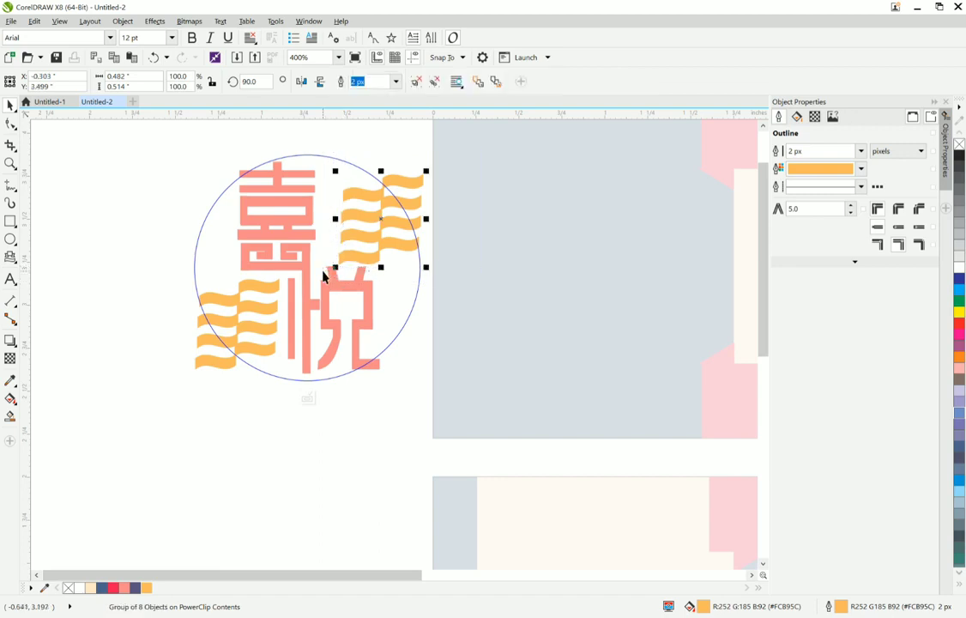
key("Up")
key("Up")
key("Up")
key("Up")
key("Up")
key("Up")
key("Left")
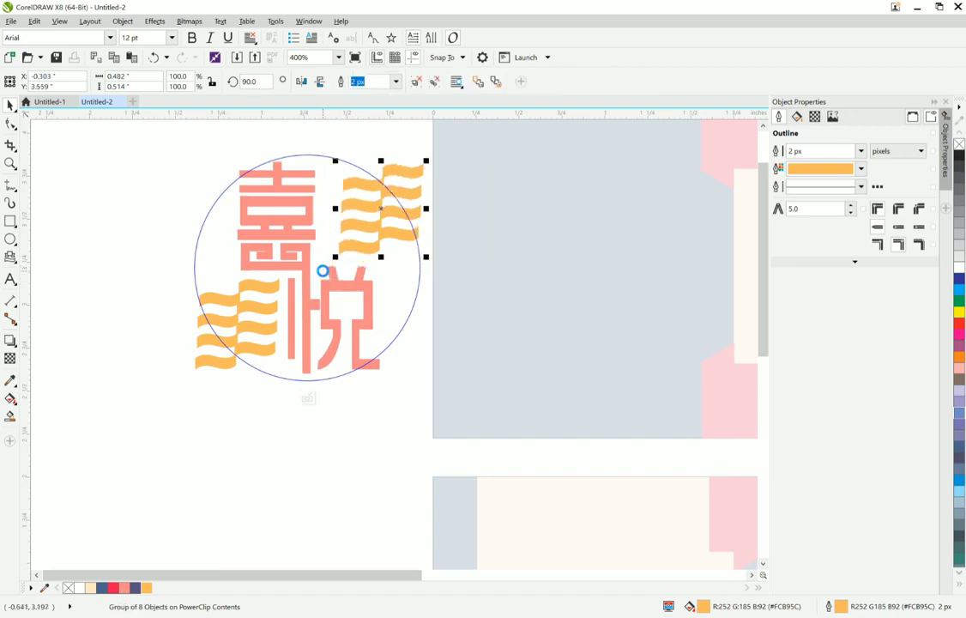
key("Left")
key("Left")
key("Left")
key("Left")
key("Left")
key("Left")
key("Left")
key("Left")
key("Left")
key("Left")
key("Left")
key("Left")
key("Left")
key("Left")
key("Left")
key("Left")
key("Left")
key("Left")
key("Left")
key("Left")
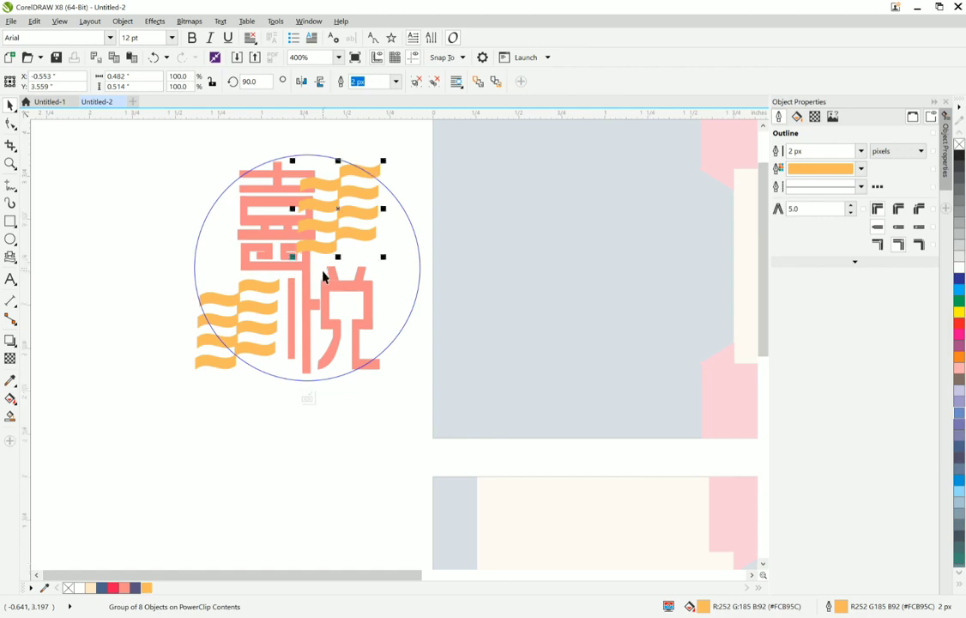
key("Right")
key("Right")
key("Right")
key("Right")
key("Right")
key("Right")
key("Right")
key("Right")
key("Right")
key("Right")
key("Right")
key("Right")
key("Right")
key("Right")
key("Right")
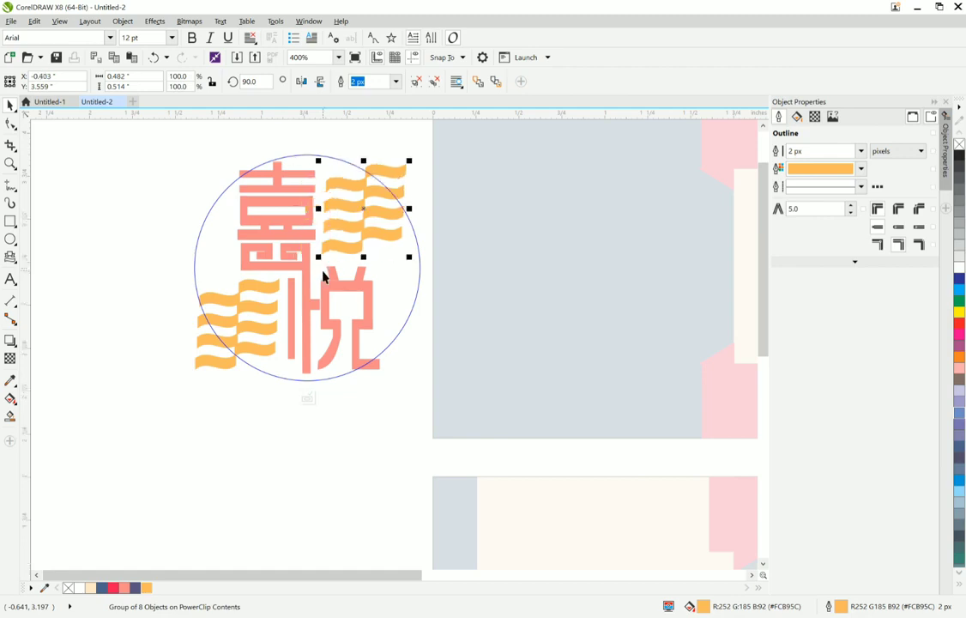
key("Right")
key("Right")
key("Right")
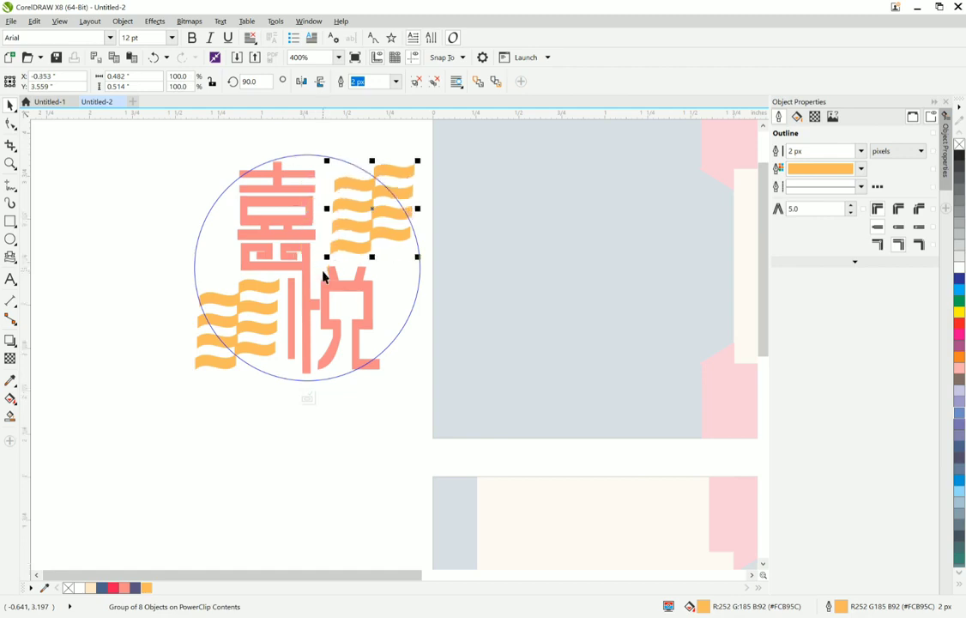
key("Down")
key("Down")
key("Down")
key("Down")
key("Down")
key("Right")
key("Right")
key("Right")
key("Right")
key("Right")
key("Right")
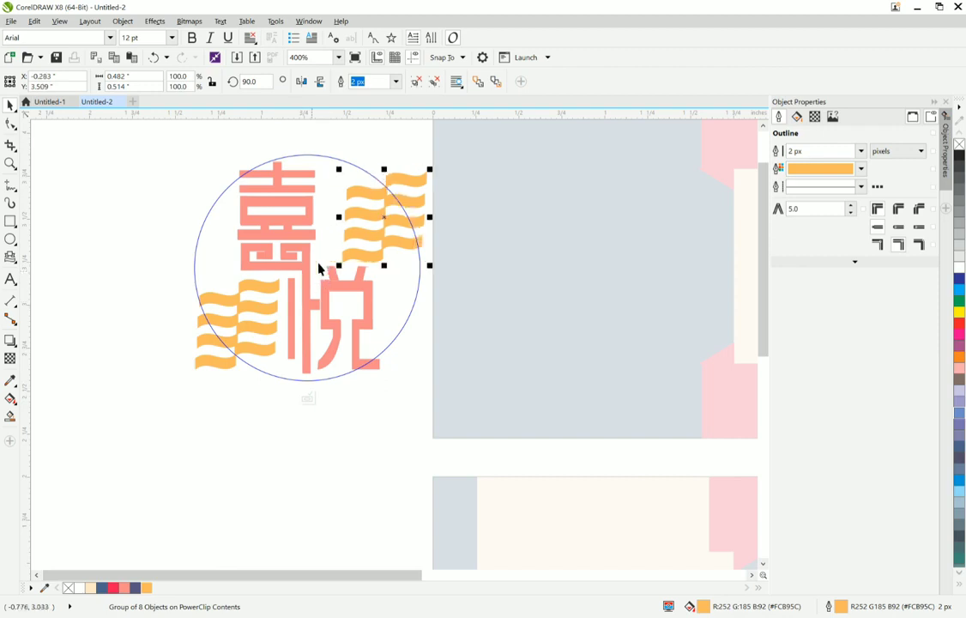
left_click_drag(340, 217, 320, 219)
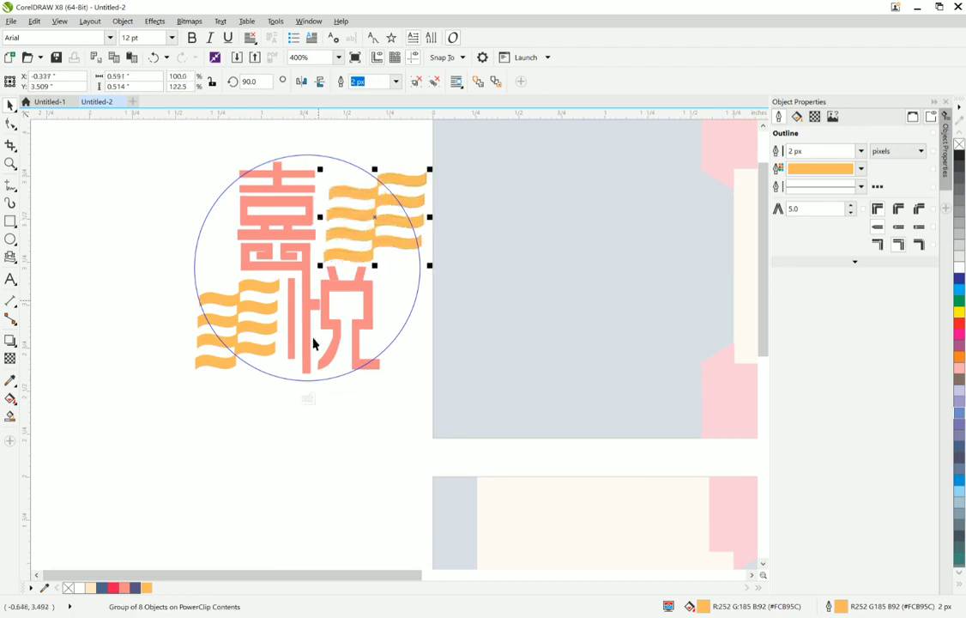
- Finish editing the PowerClip and move the logo onto the upper card's blue panel, at about X 0.871, Y 3.143 in
left_click(309, 394)
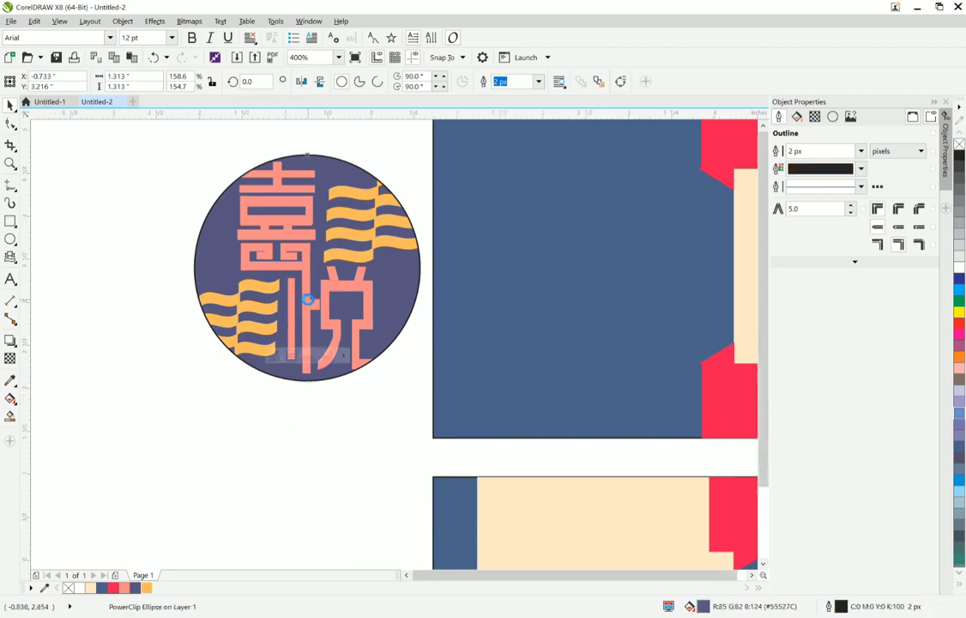
scroll(308, 299, "down", 3)
left_click_drag(305, 284, 373, 288)
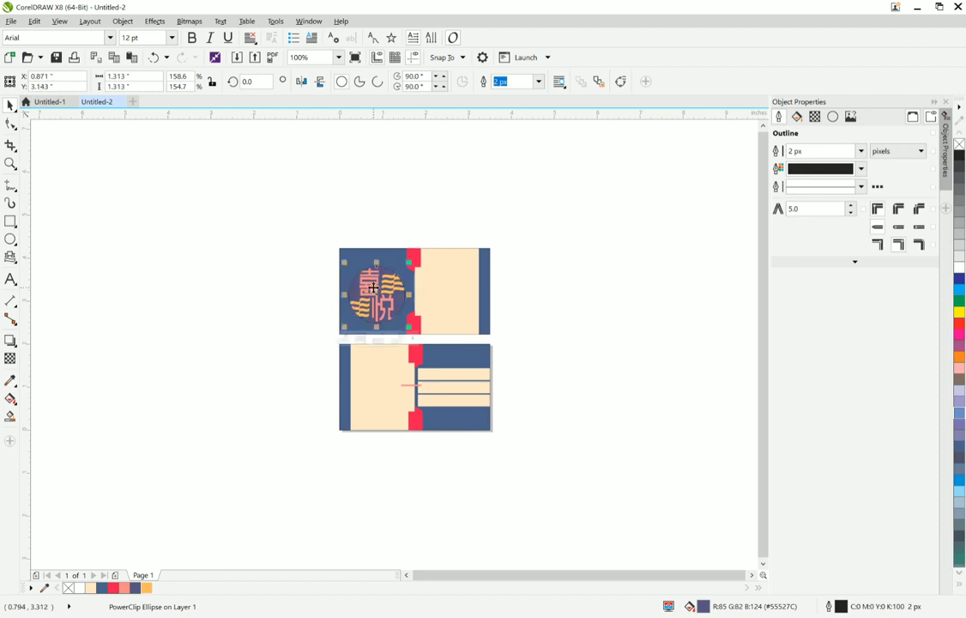